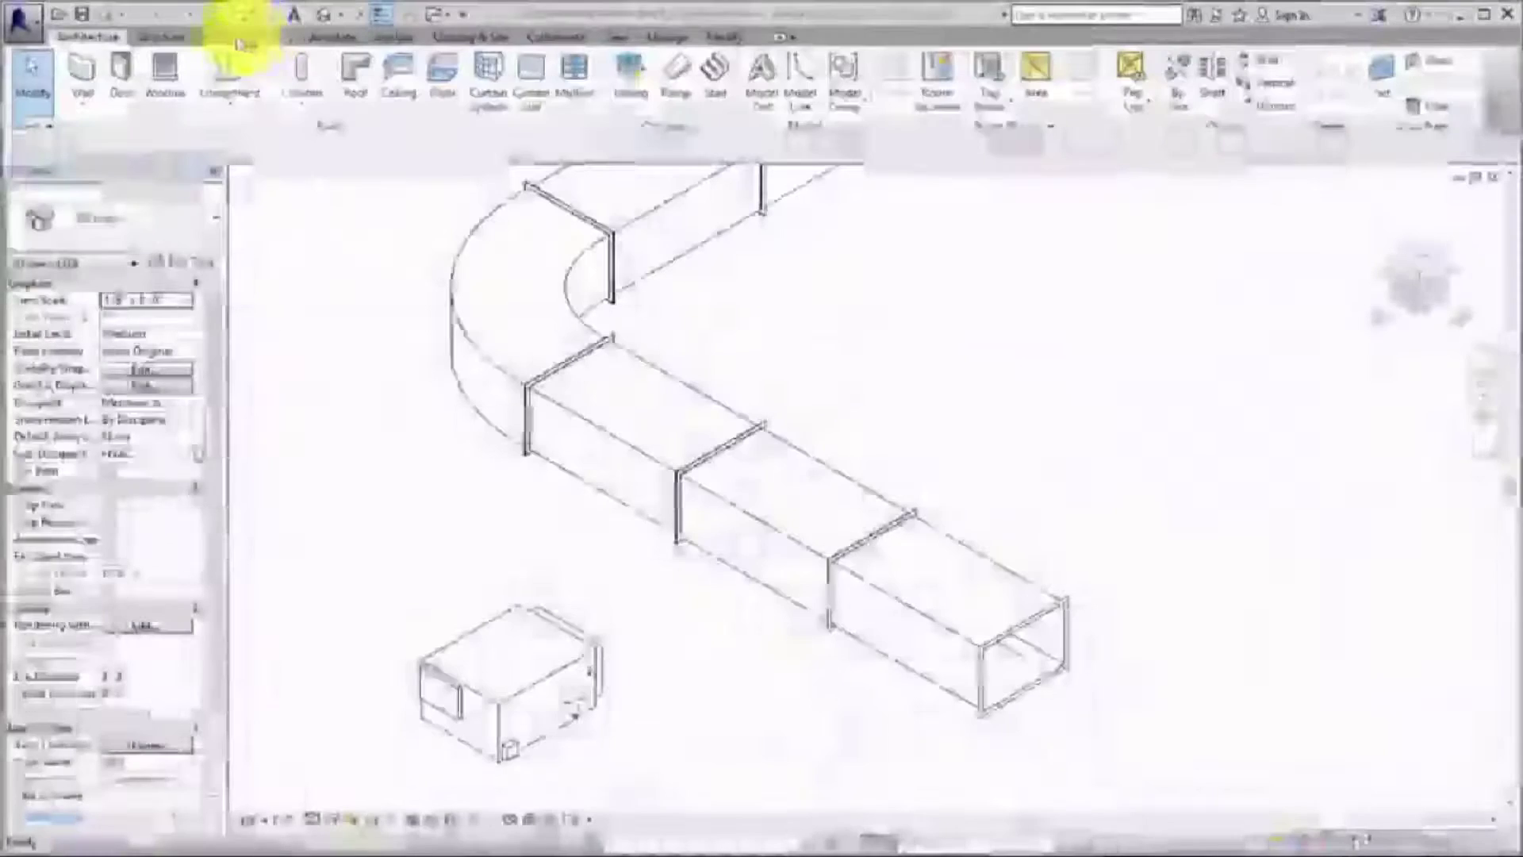
# - Show the Systems tab tools and bring up the fabrication parts palette
pyautogui.click(224, 37)
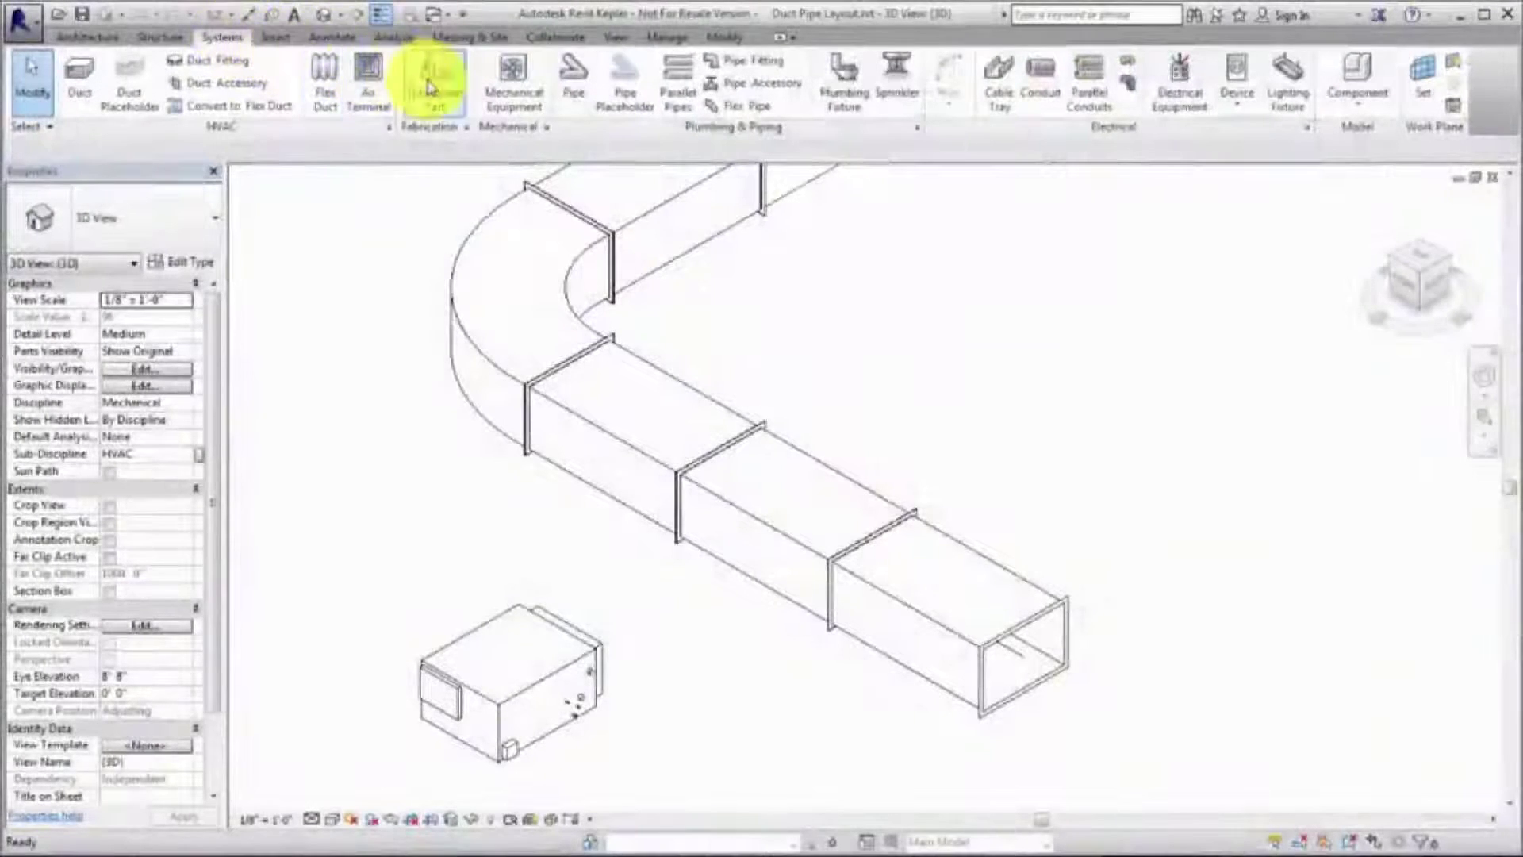
pyautogui.click(432, 86)
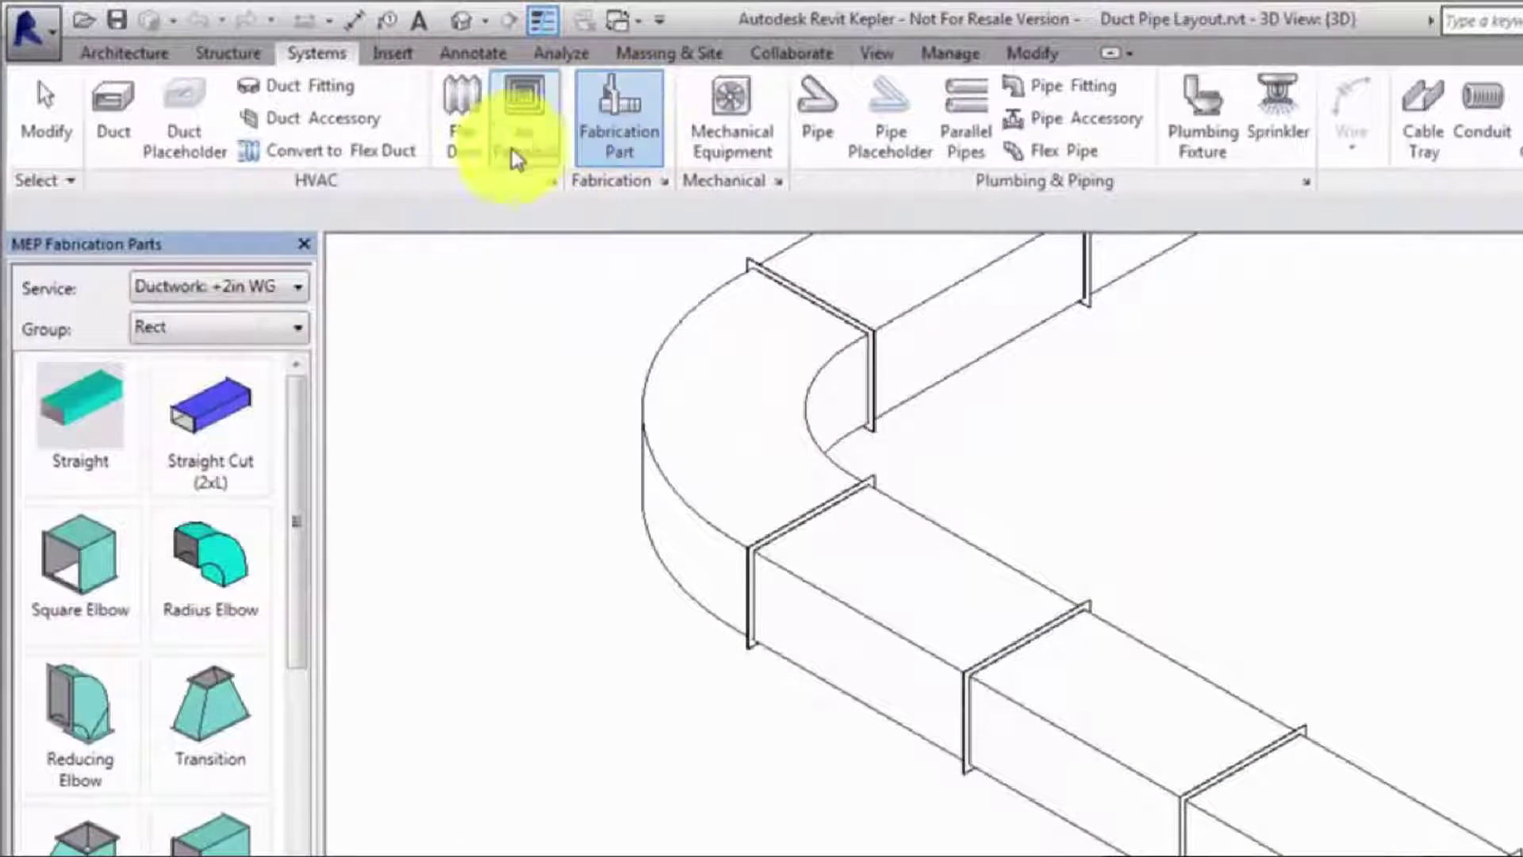
# - Keep the palette's service at Ductwork: +2in WG and the group at Rect
pyautogui.click(275, 287)
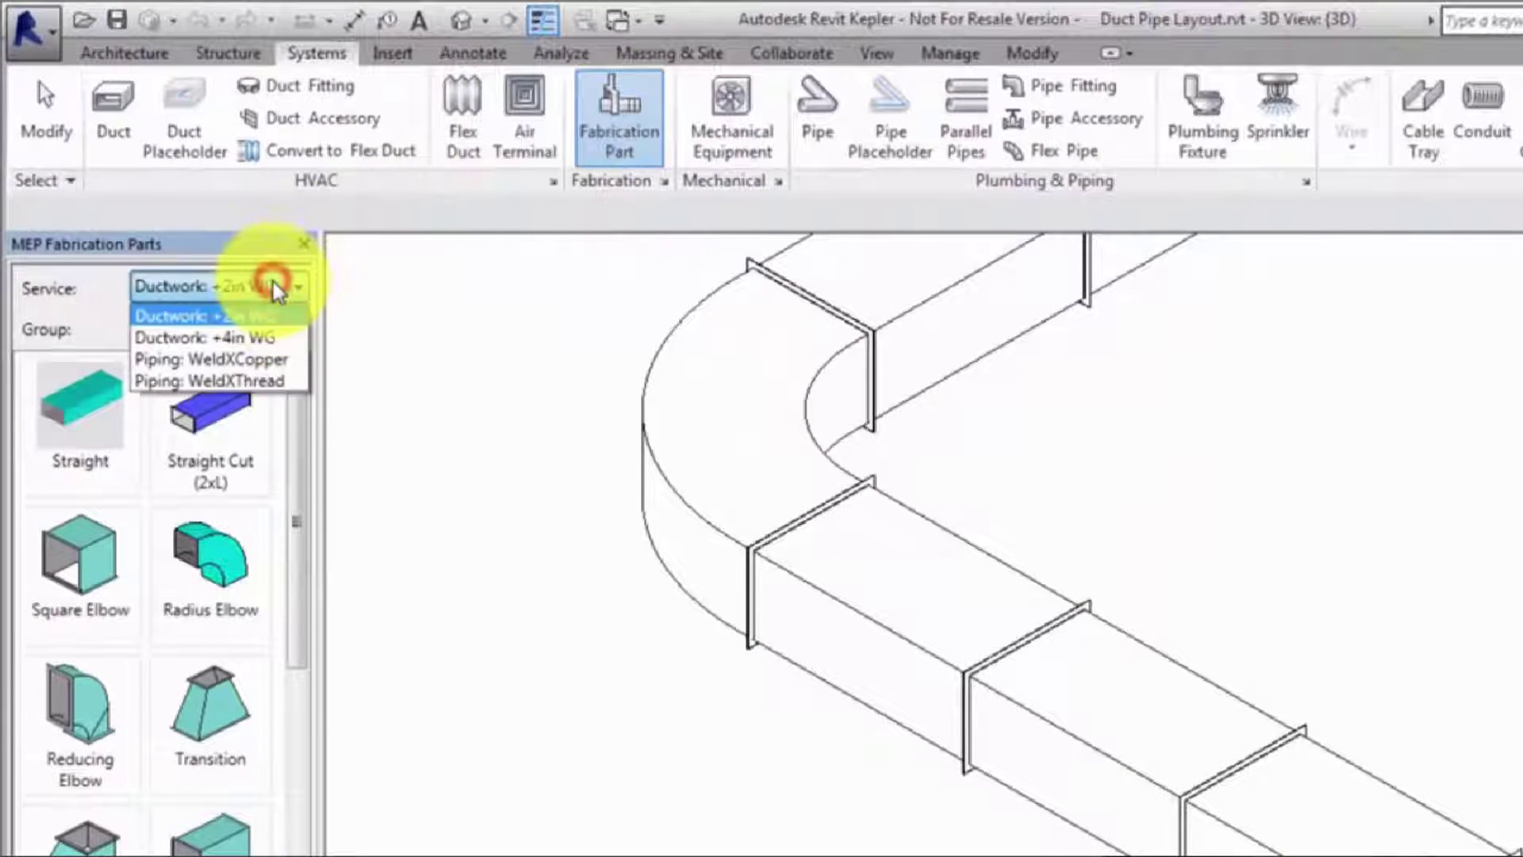
pyautogui.click(273, 282)
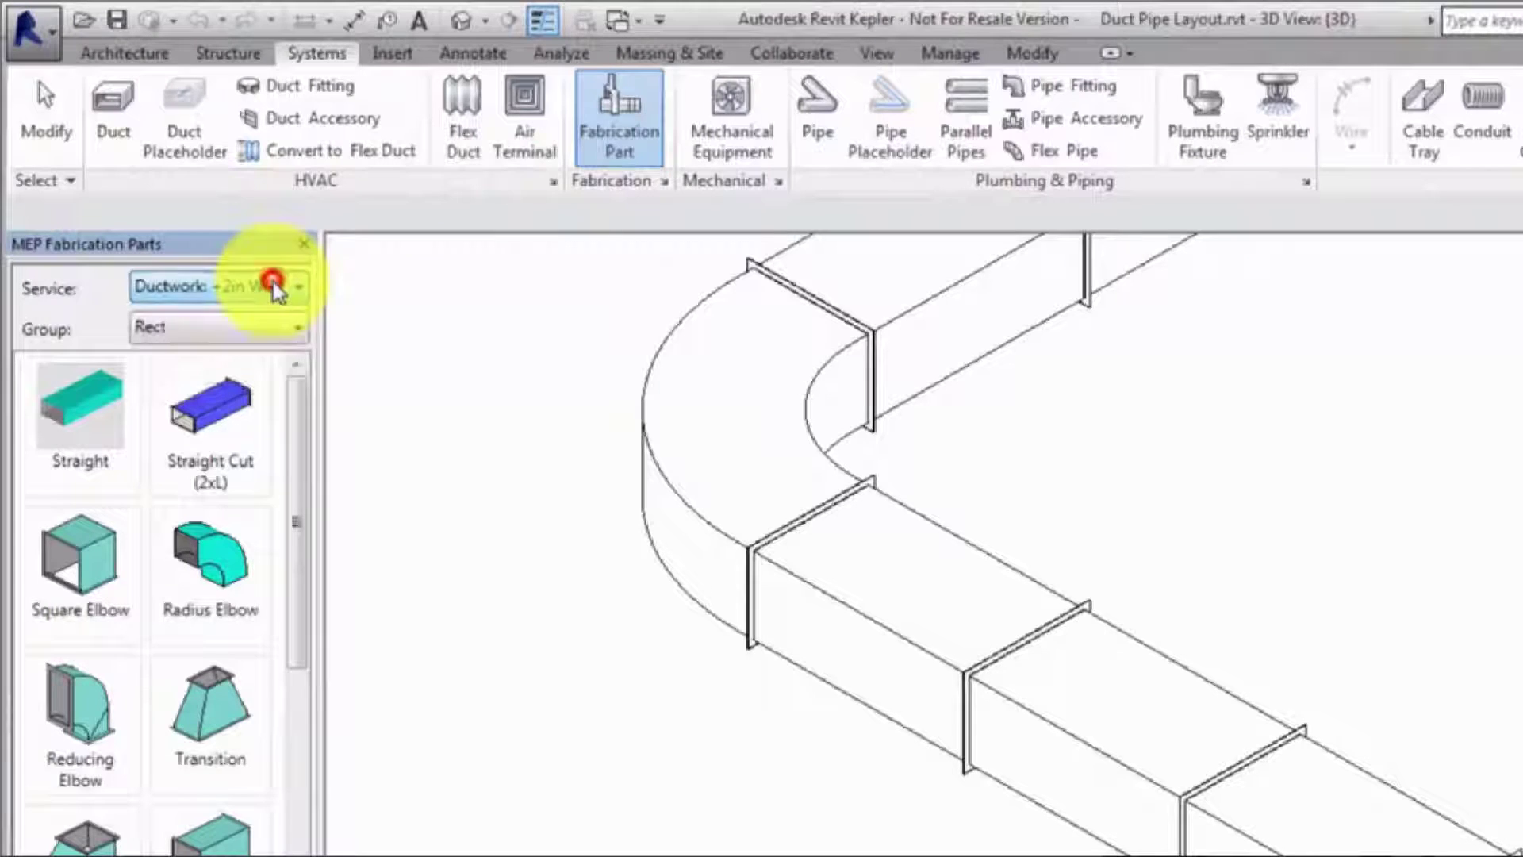
pyautogui.click(248, 324)
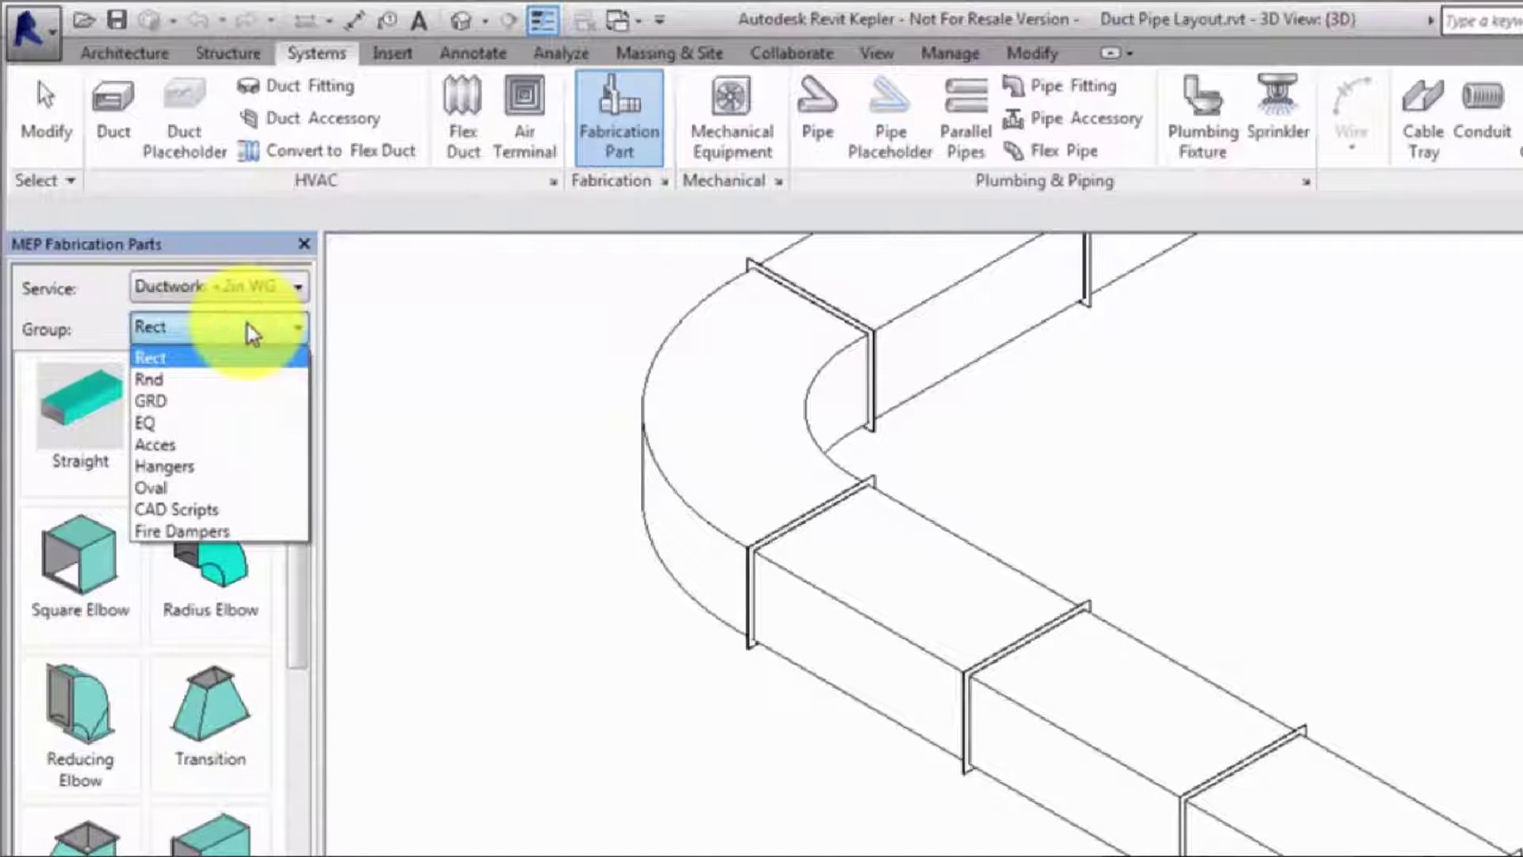
pyautogui.click(247, 324)
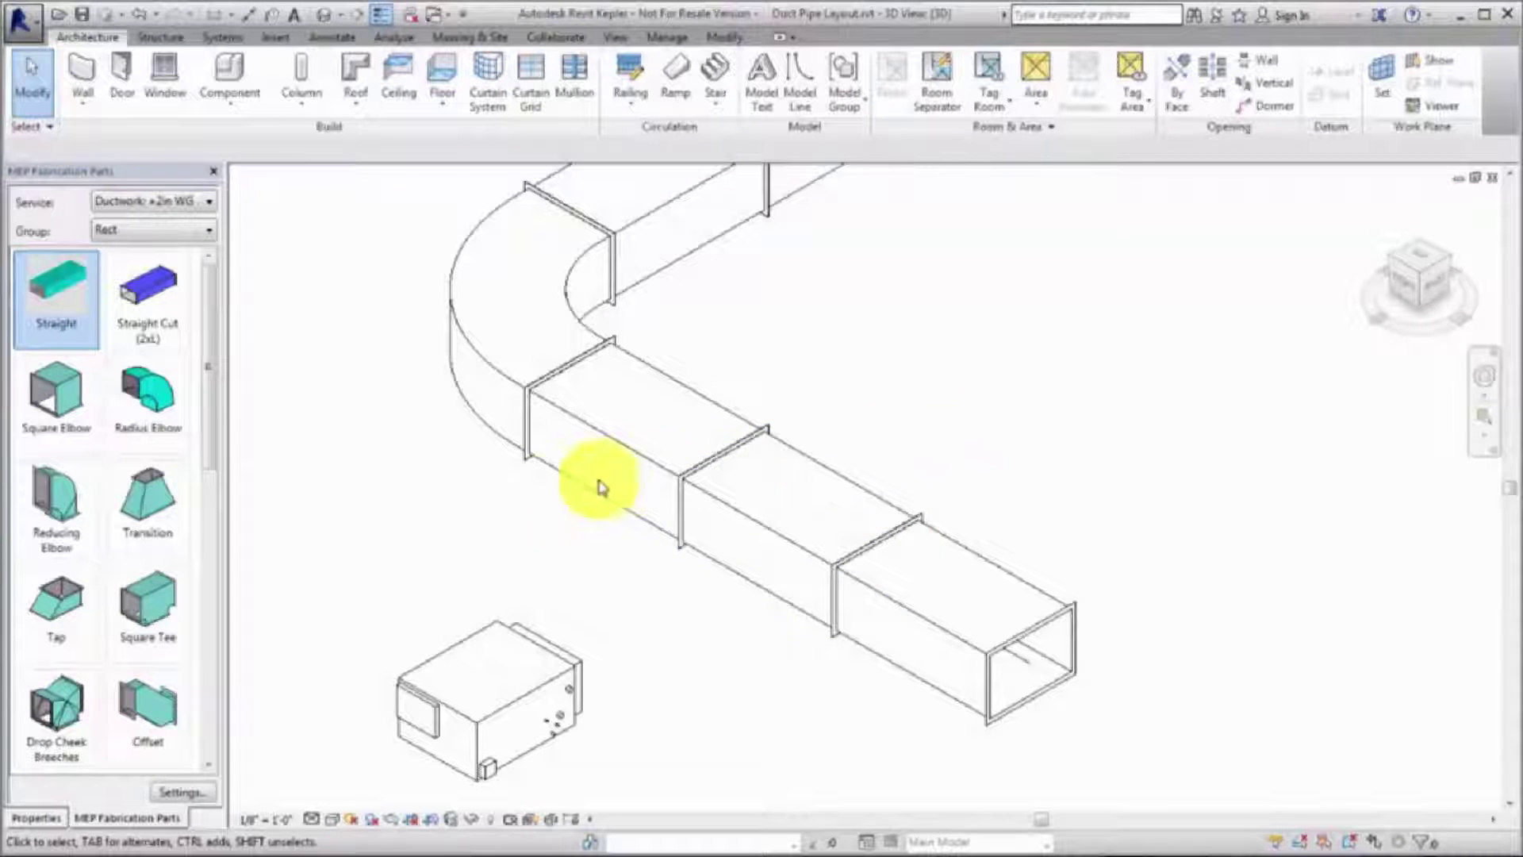
# - Place a rectangular Tap on the front face of the main duct run
pyautogui.click(55, 607)
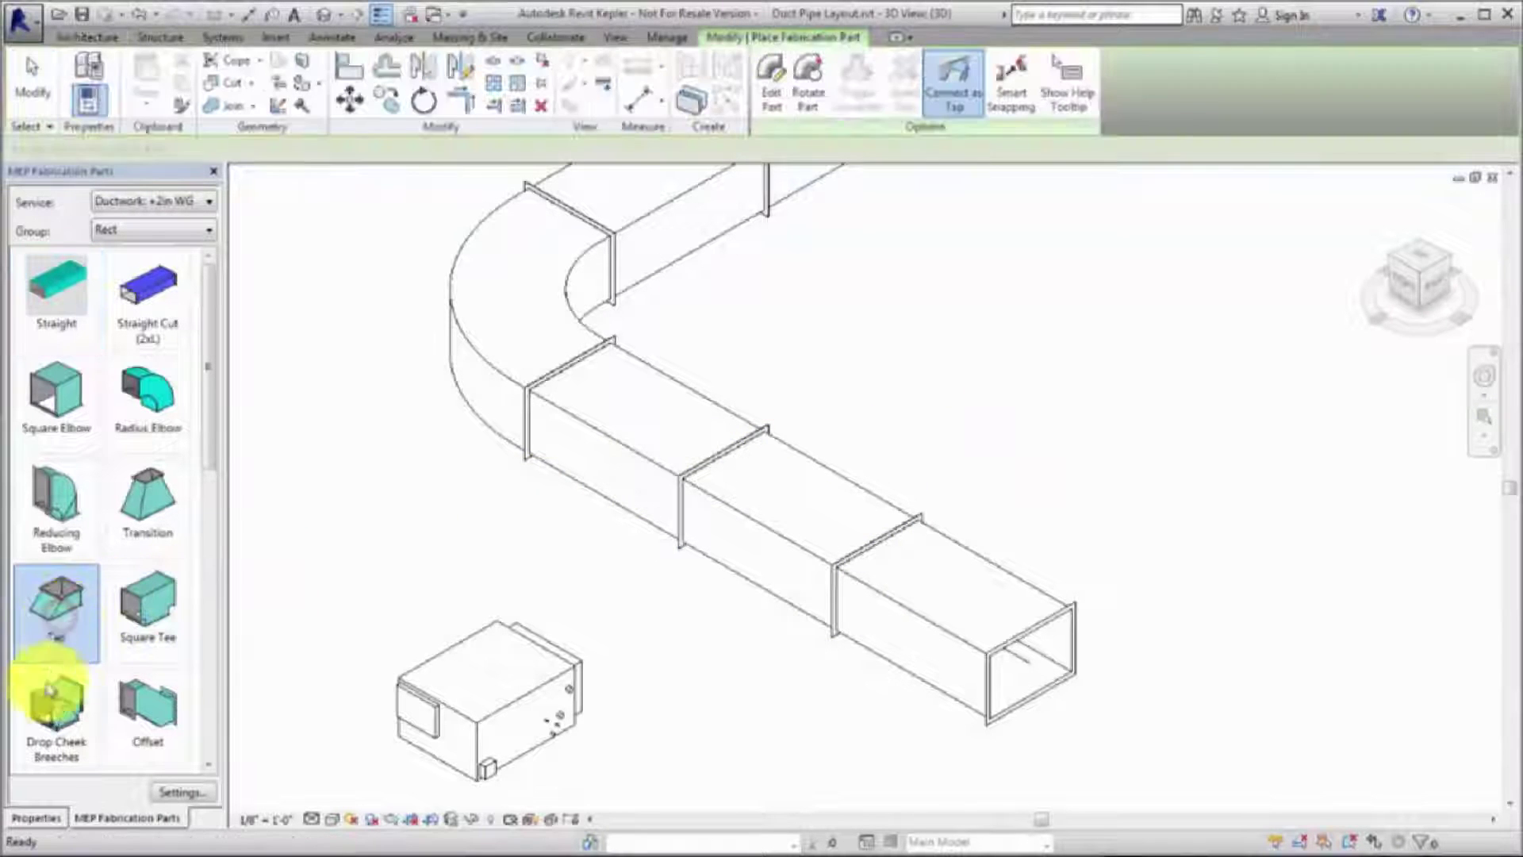
pyautogui.click(67, 818)
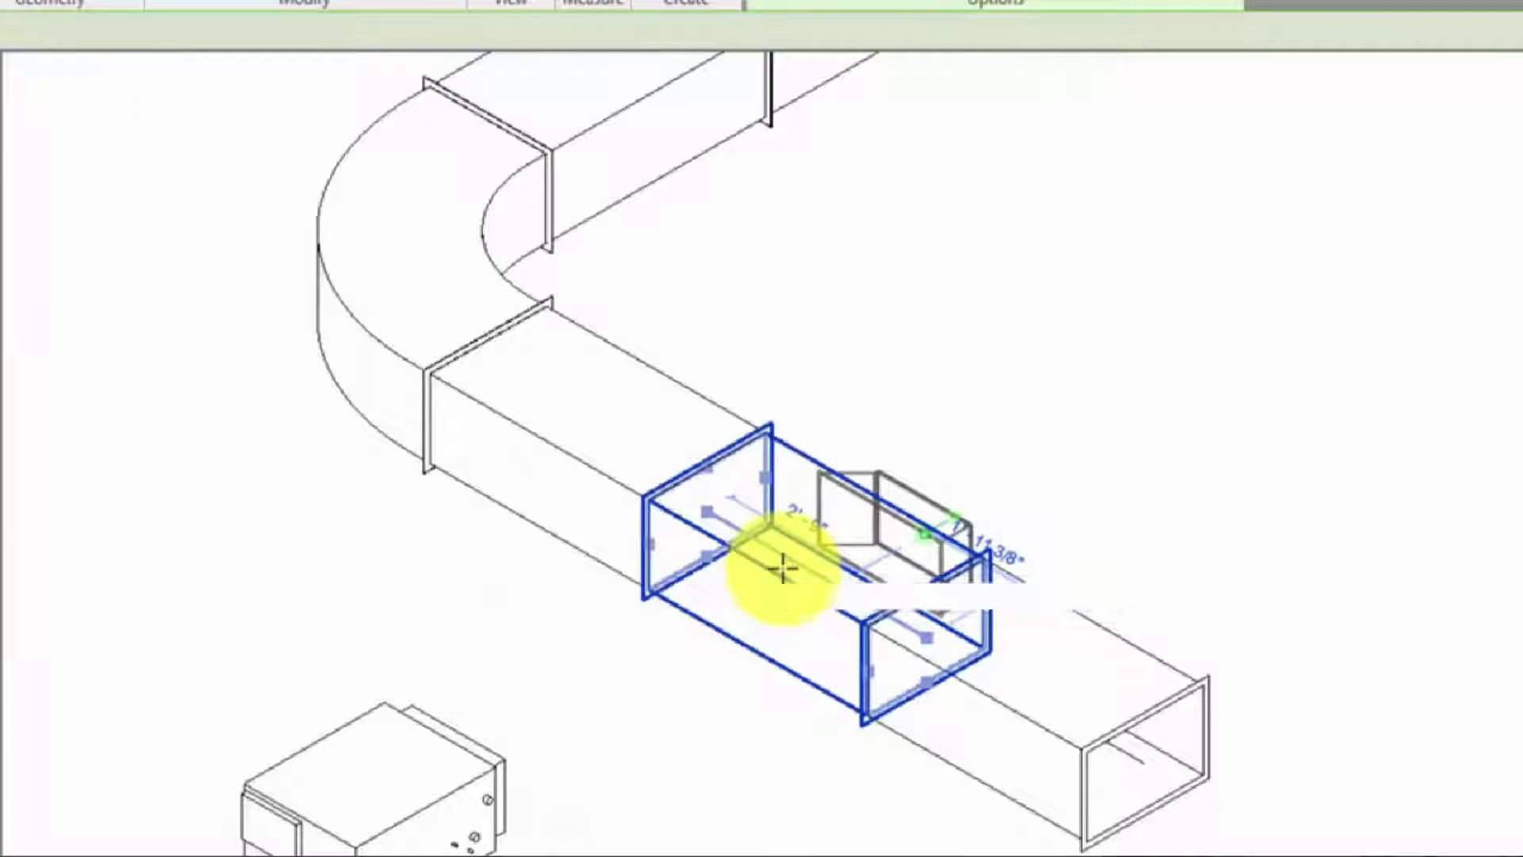
pyautogui.press('space')
pyautogui.press('space')
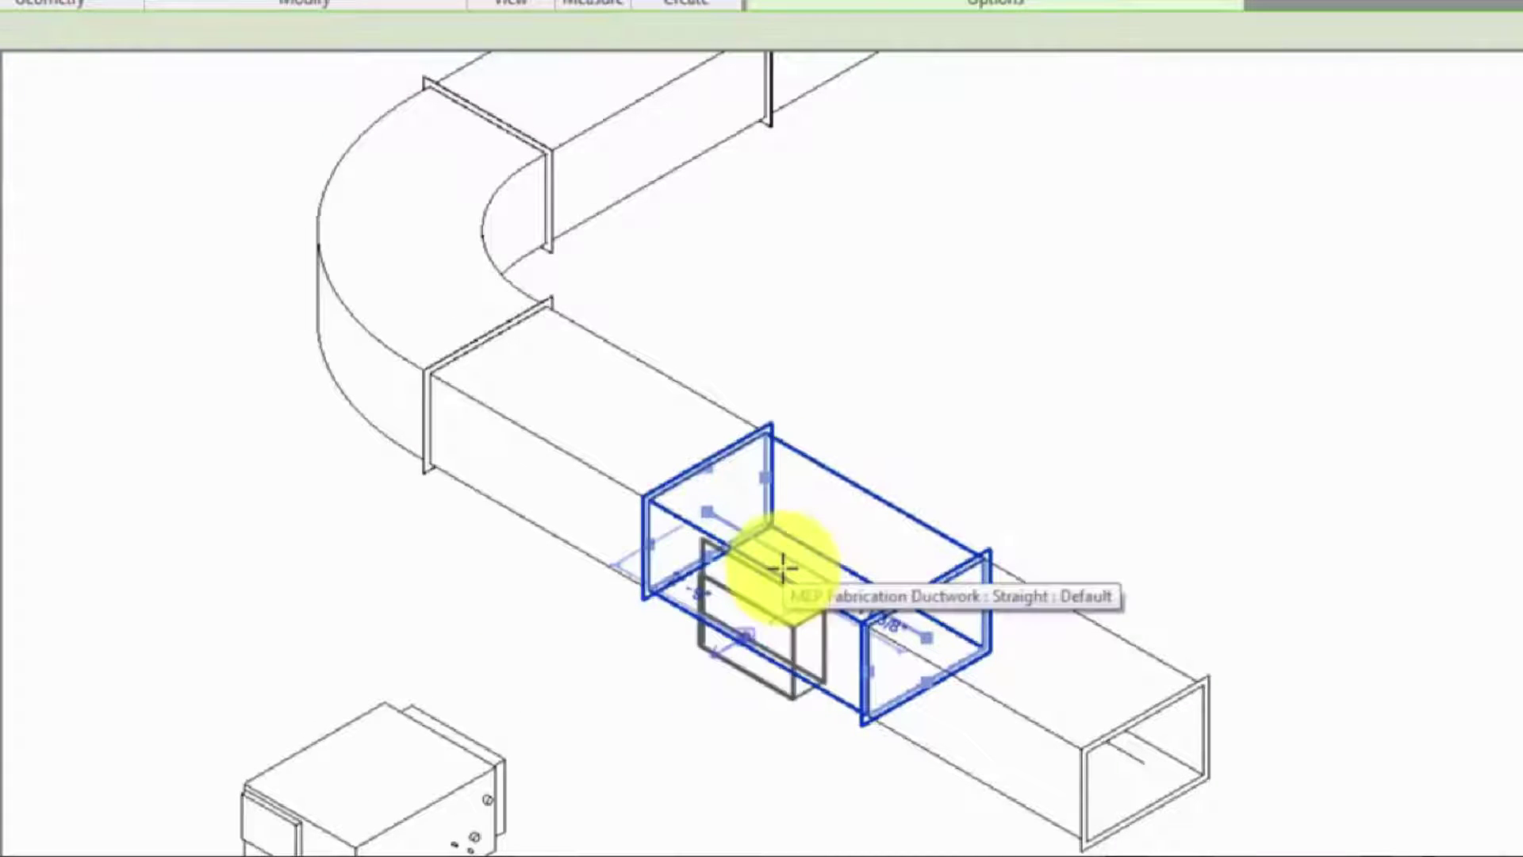
pyautogui.press('space')
pyautogui.press('space')
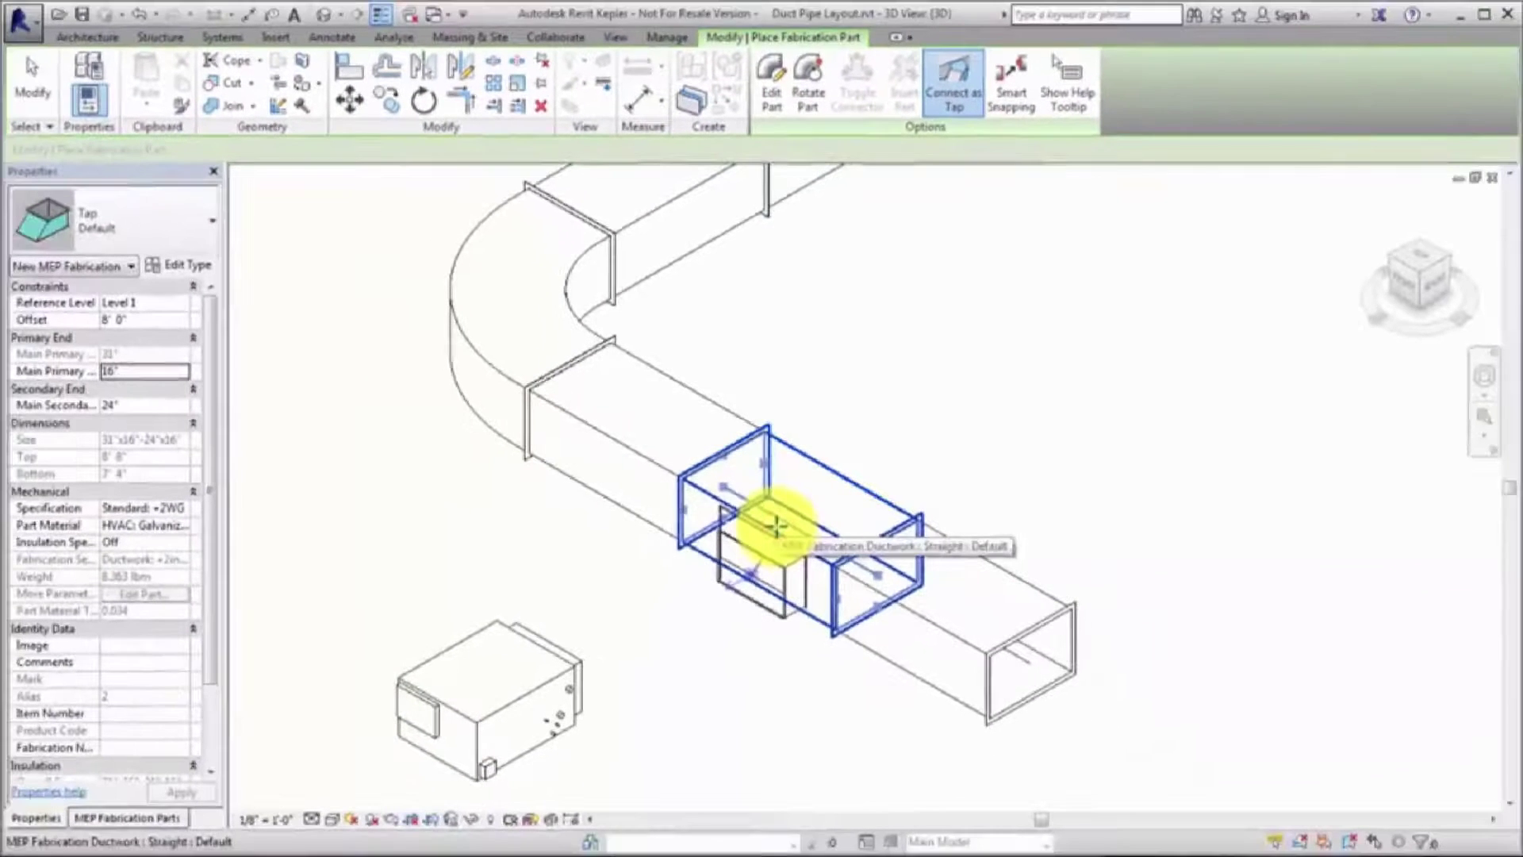
pyautogui.click(745, 530)
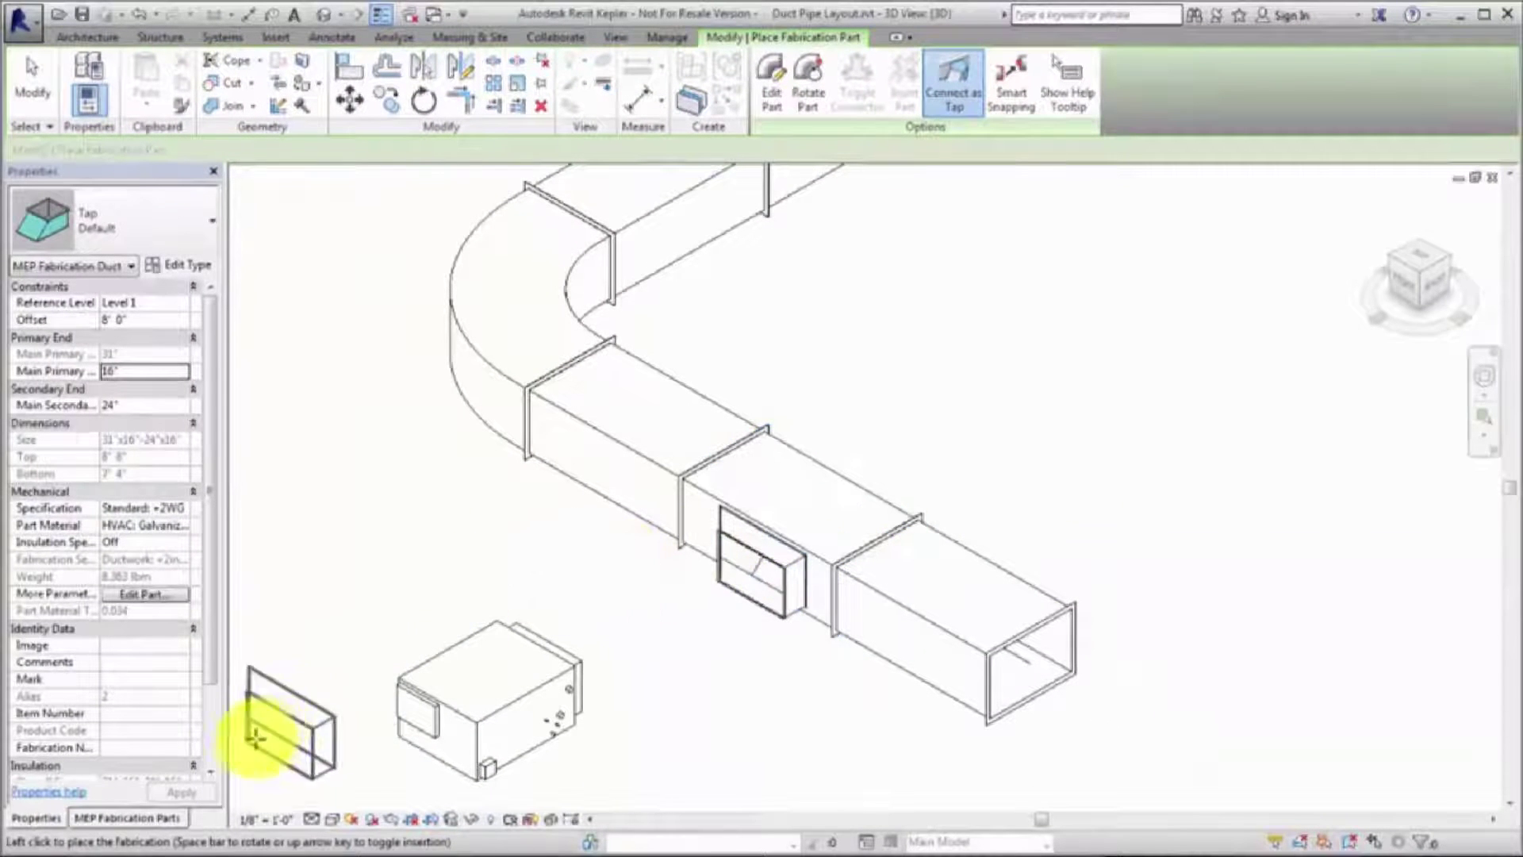
pyautogui.click(124, 818)
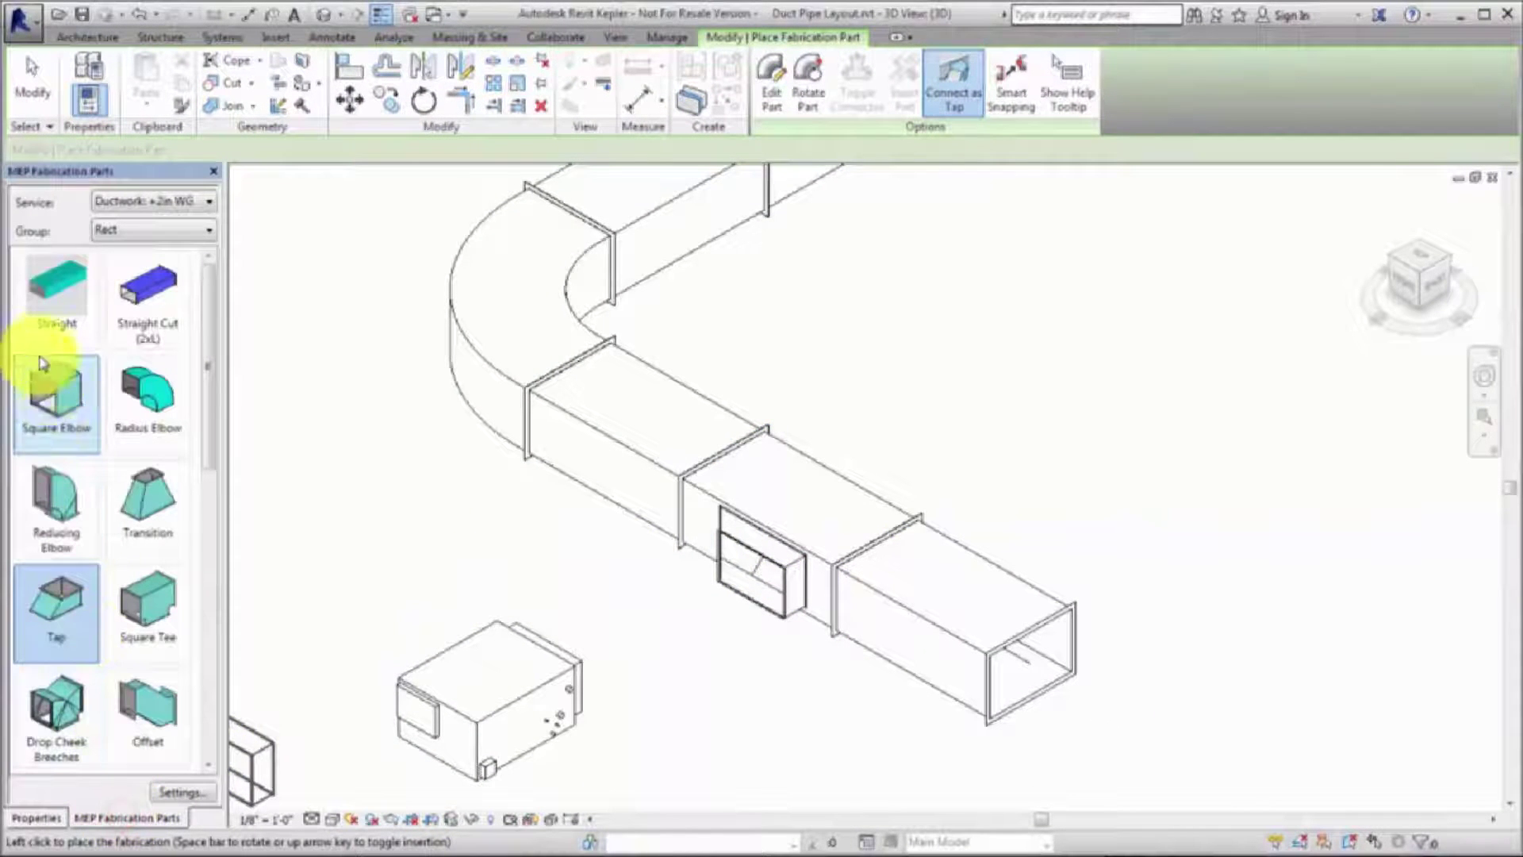
pyautogui.click(39, 299)
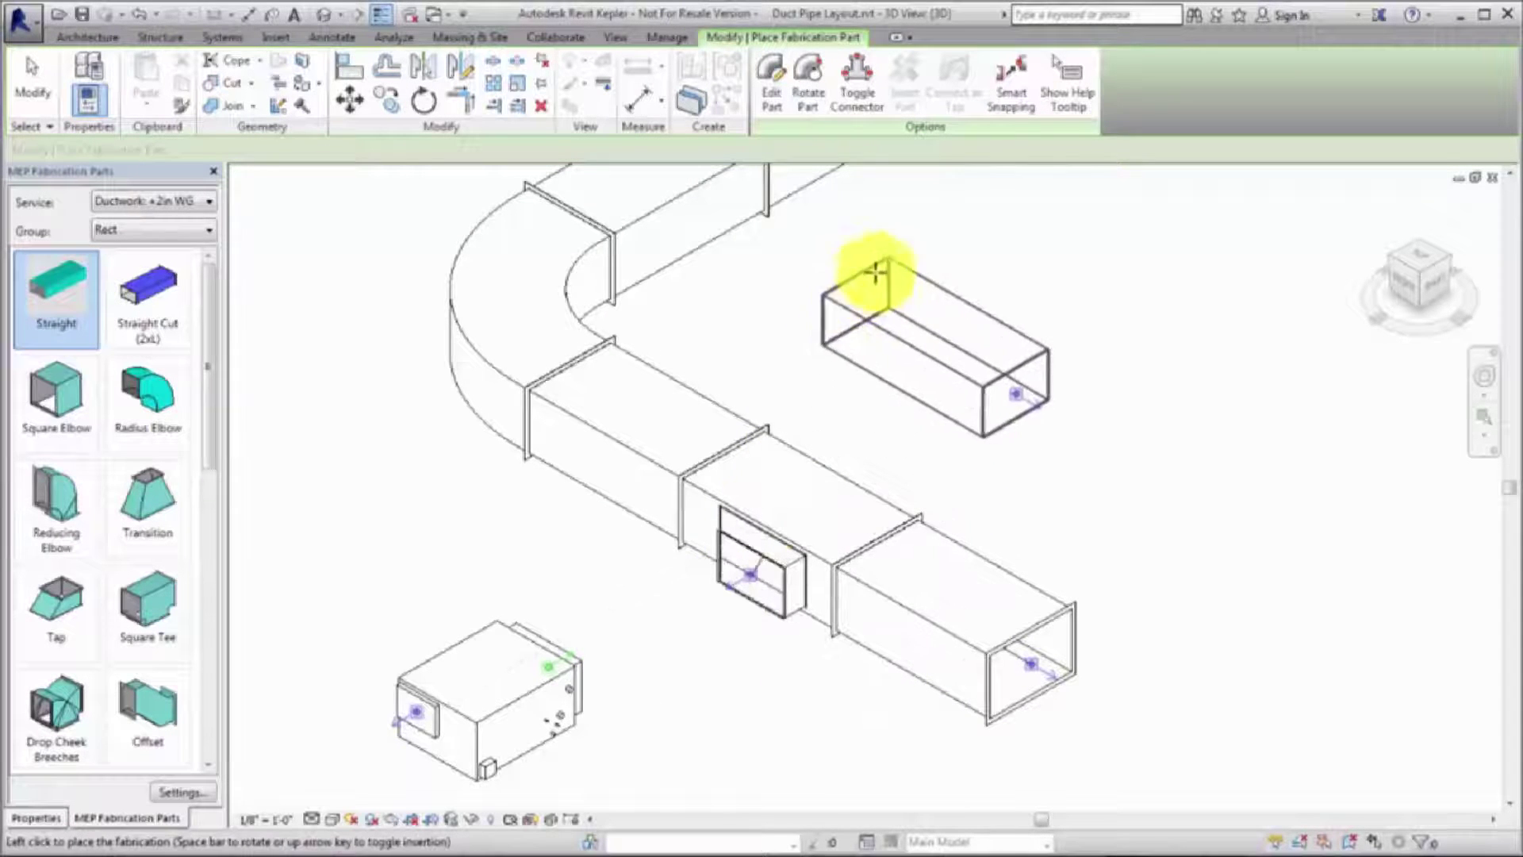
# - With Smart Snapping on, run a straight branch duct off the tap and move the fan coil unit to its end
pyautogui.click(1010, 85)
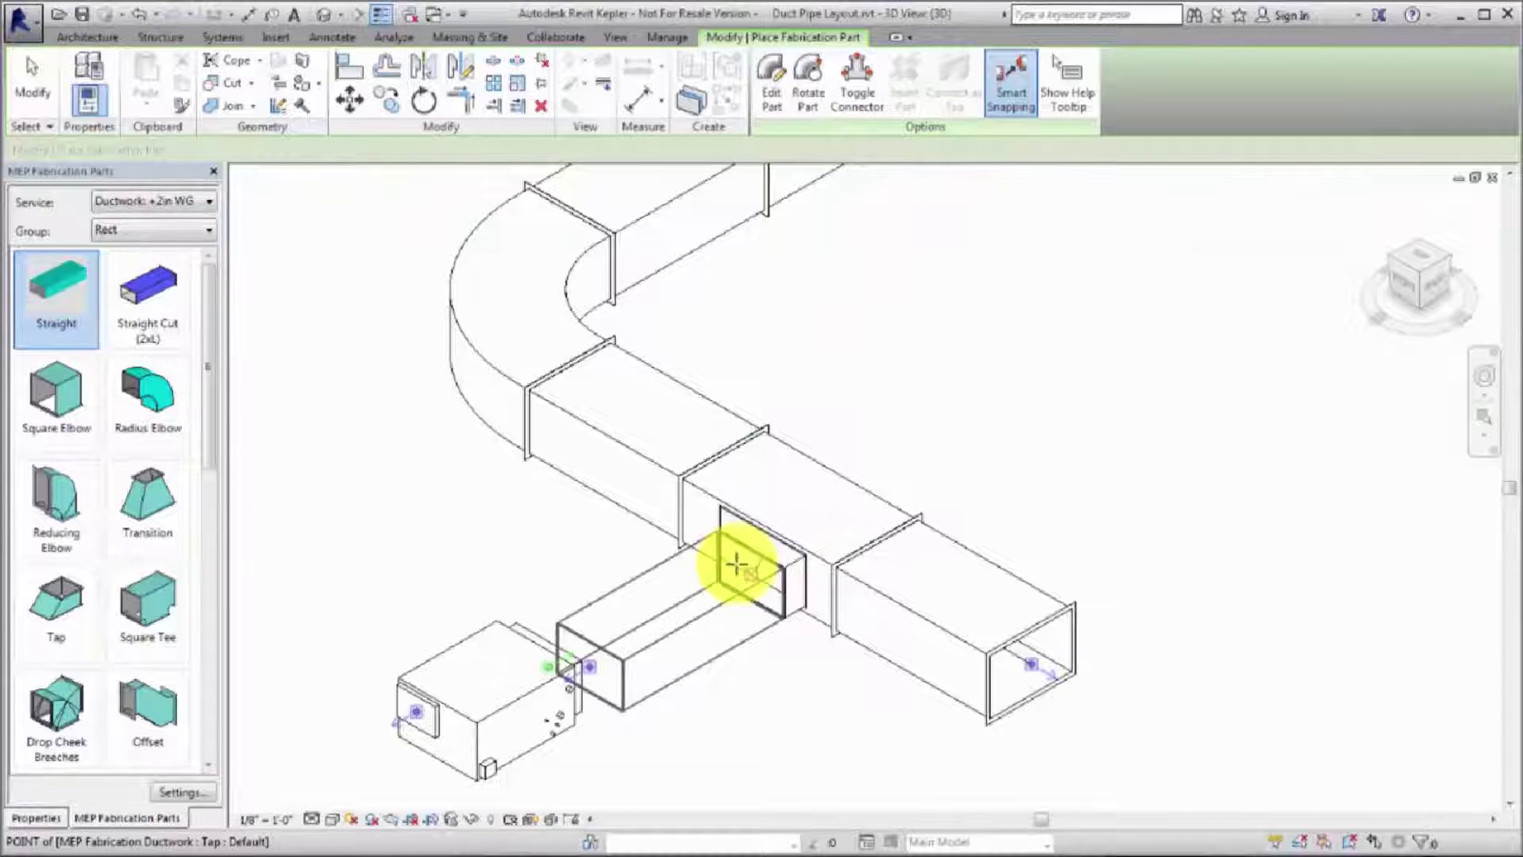
pyautogui.click(737, 564)
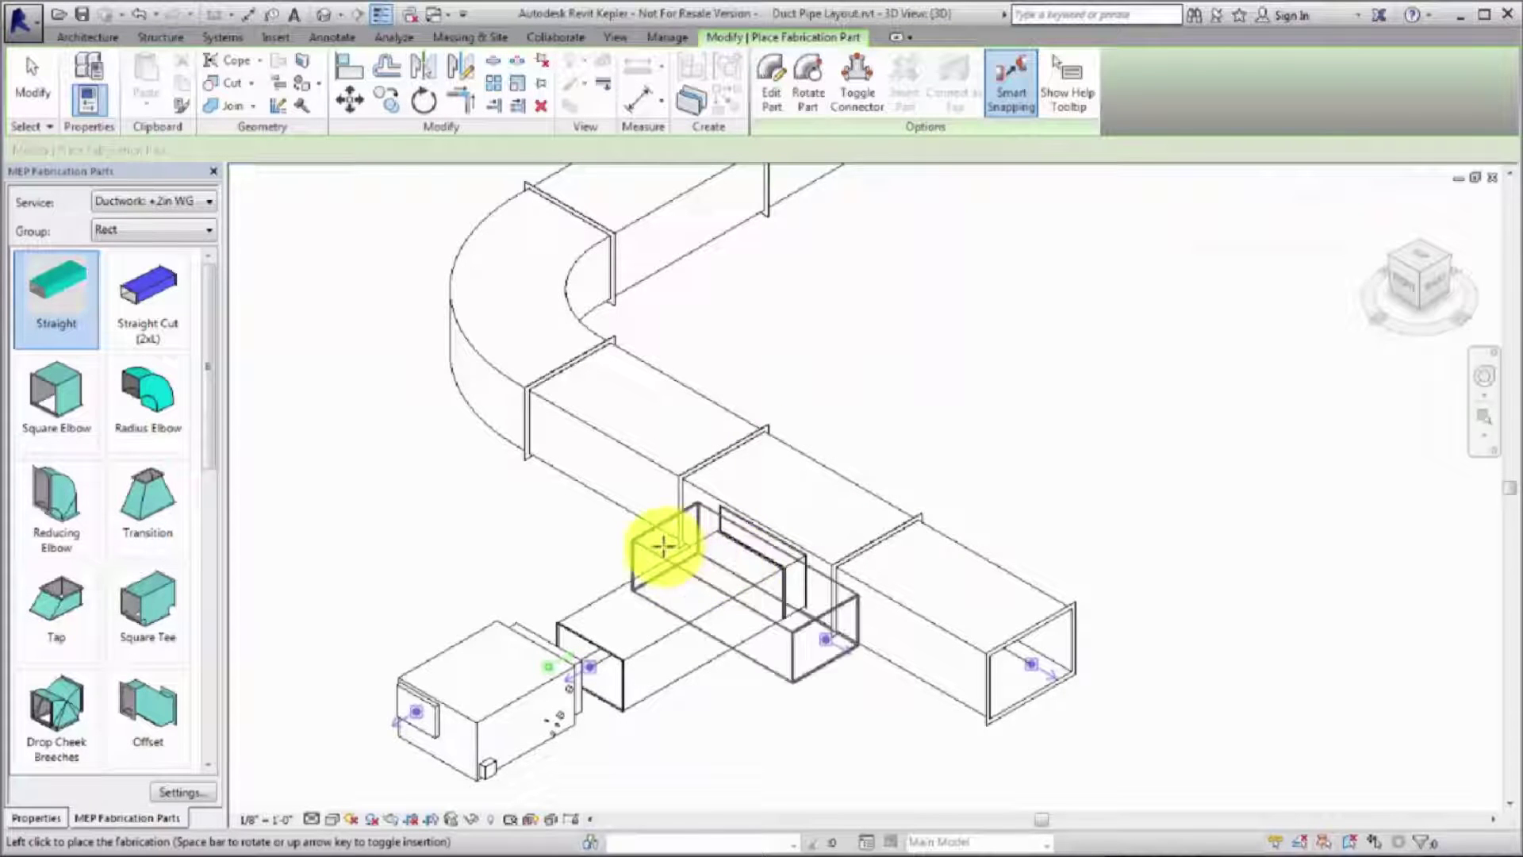
pyautogui.press('Escape')
pyautogui.press('Escape')
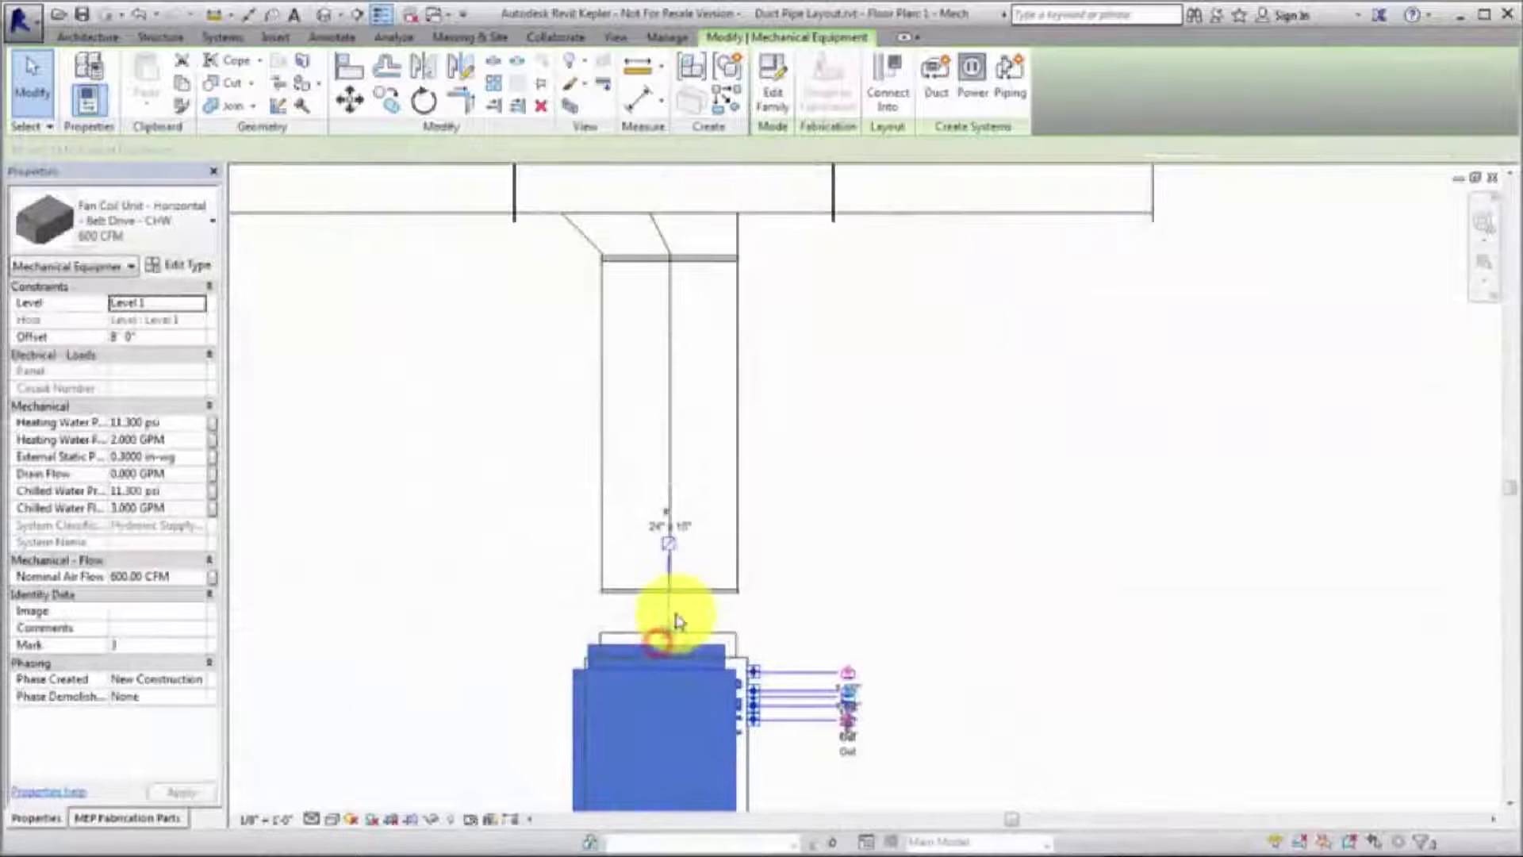
pyautogui.moveTo(678, 621); pyautogui.dragTo(671, 595)
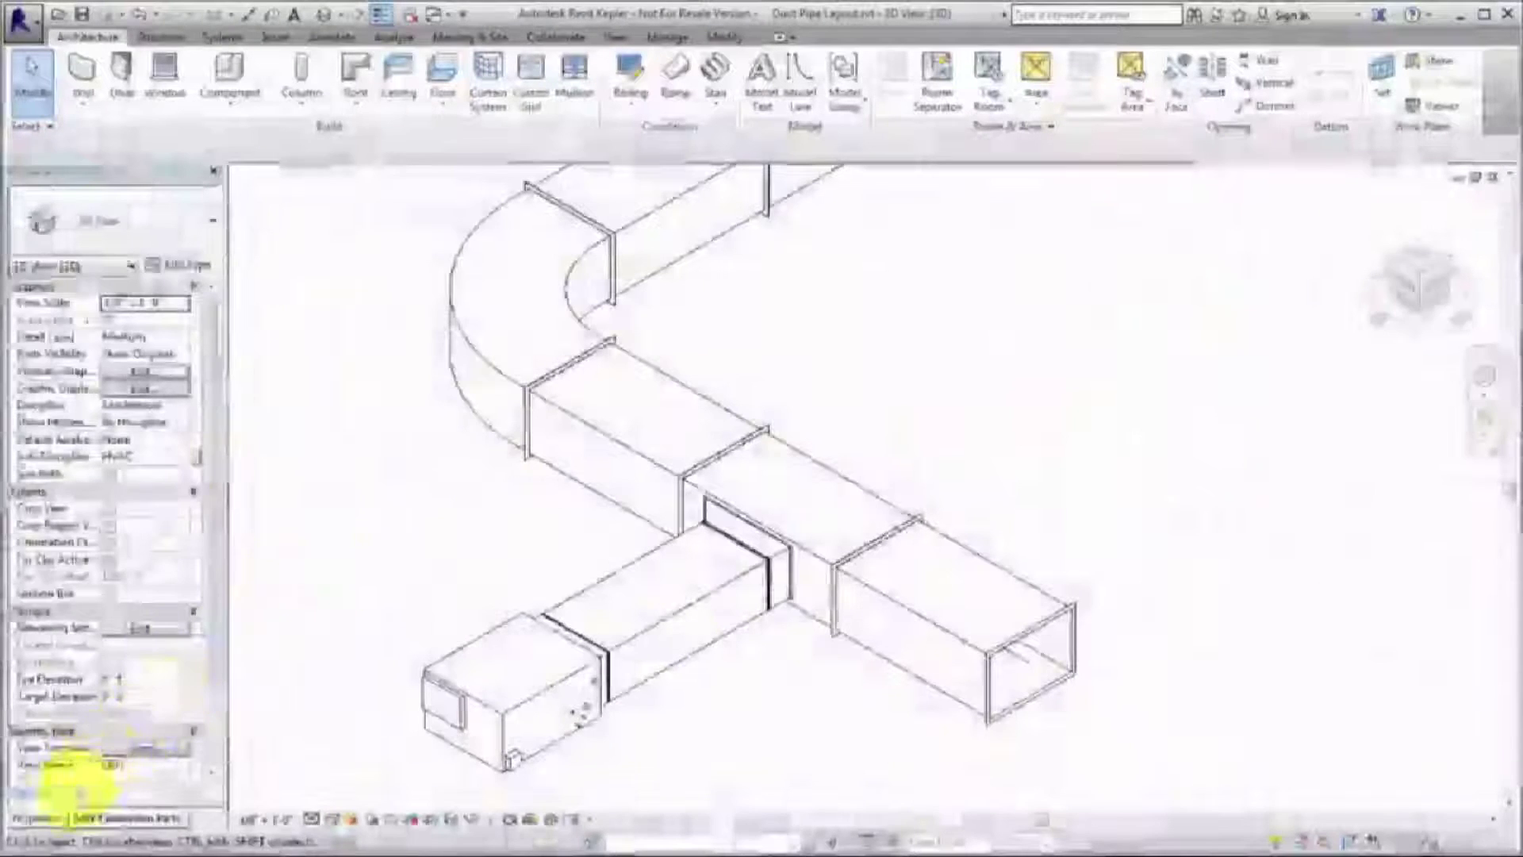
pyautogui.click(111, 817)
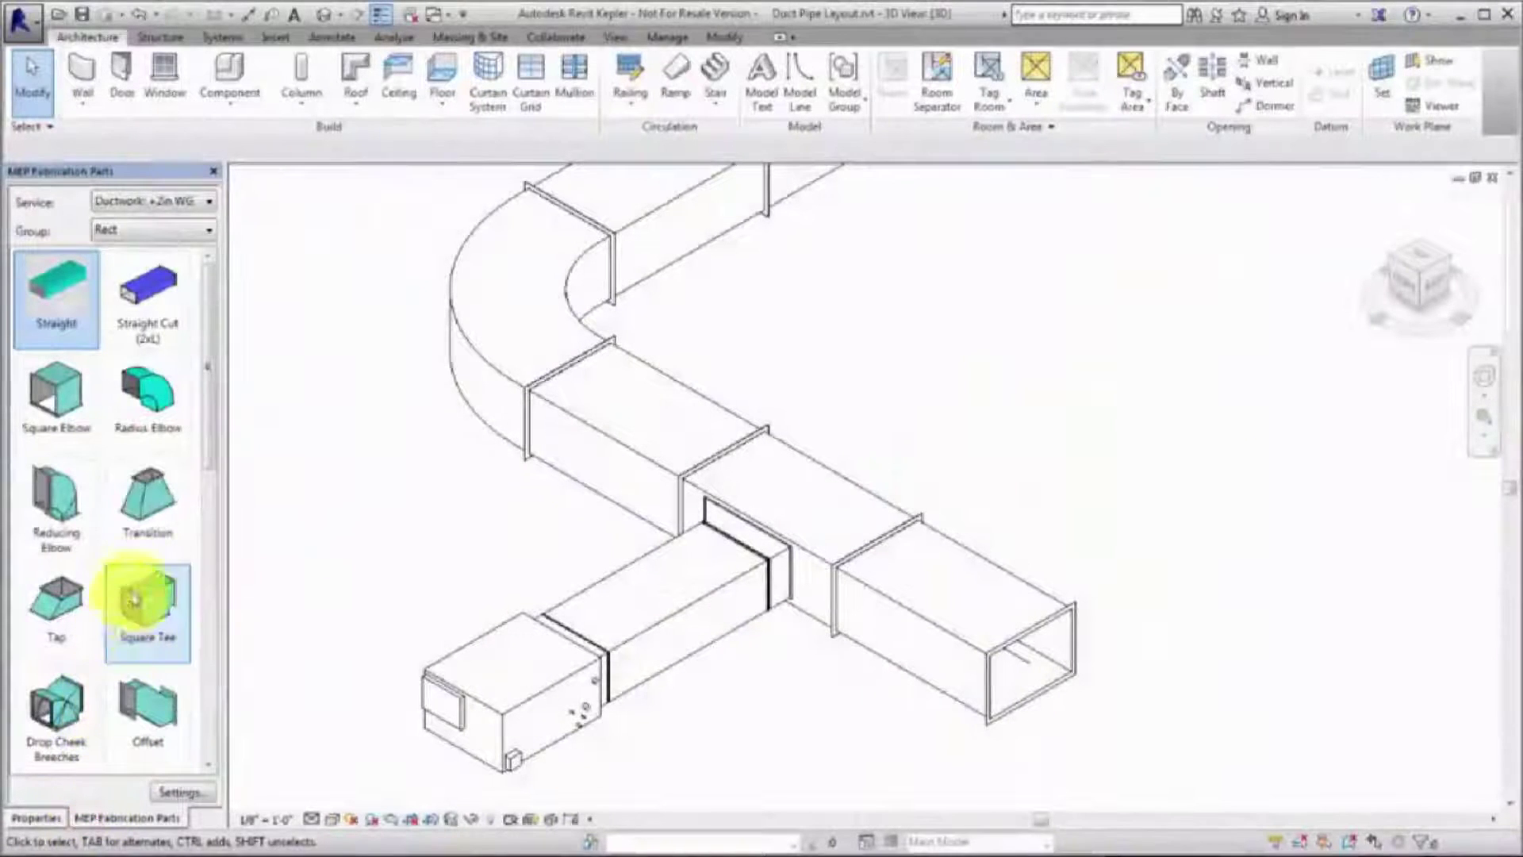
# - Place a Transition at the fan coil unit's end of the branch duct
pyautogui.click(150, 510)
pyautogui.click(409, 695)
pyautogui.press('Escape')
pyautogui.moveTo(408, 698); pyautogui.dragTo(443, 517, button='middle')
# - Set the transition's Offset-Depth to Flat Top in Edit Part
pyautogui.click(465, 555)
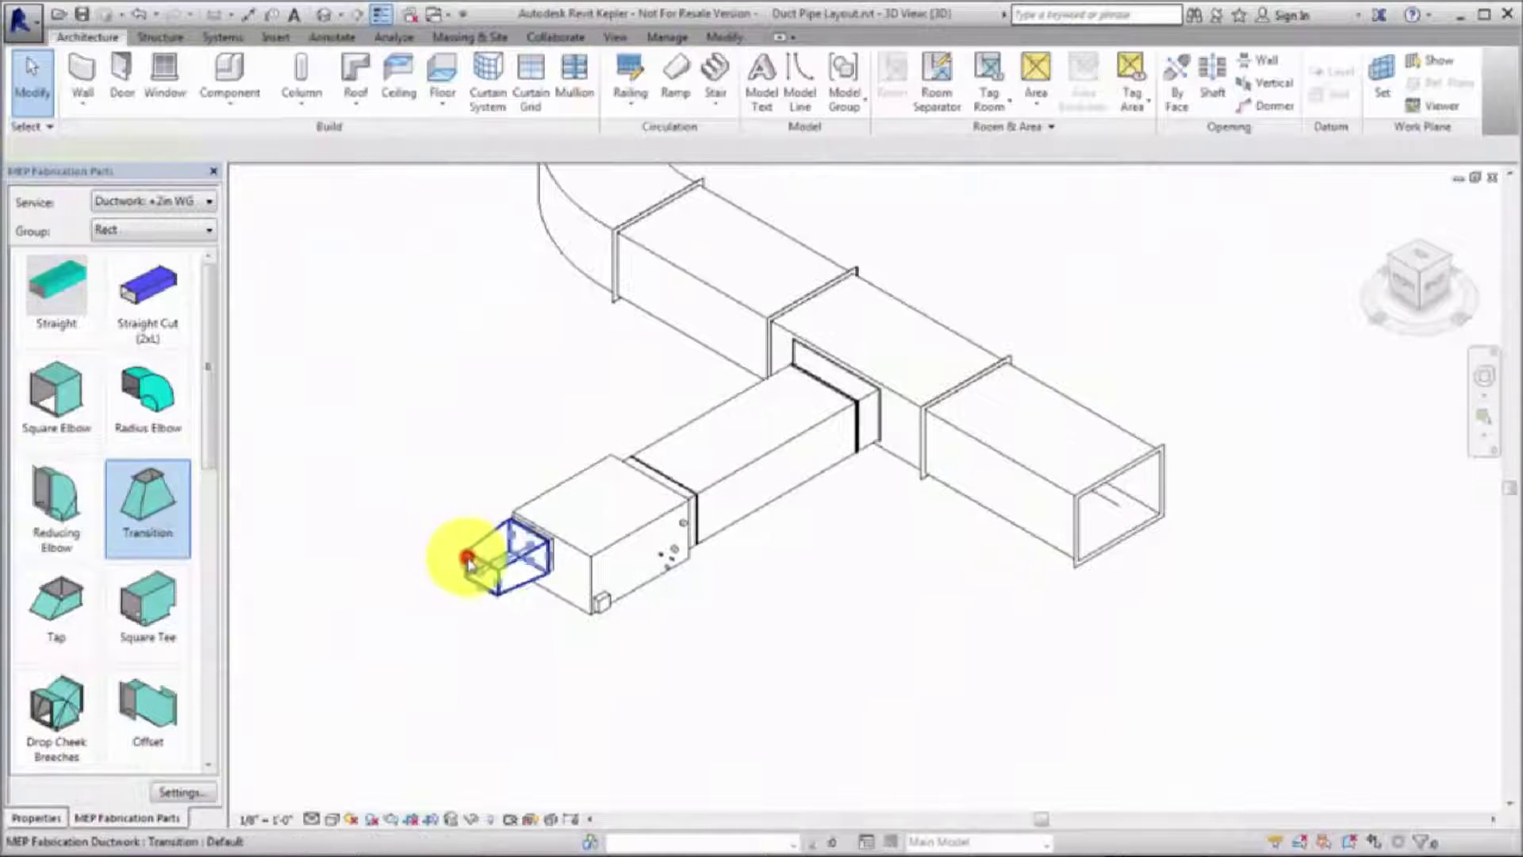
pyautogui.click(841, 99)
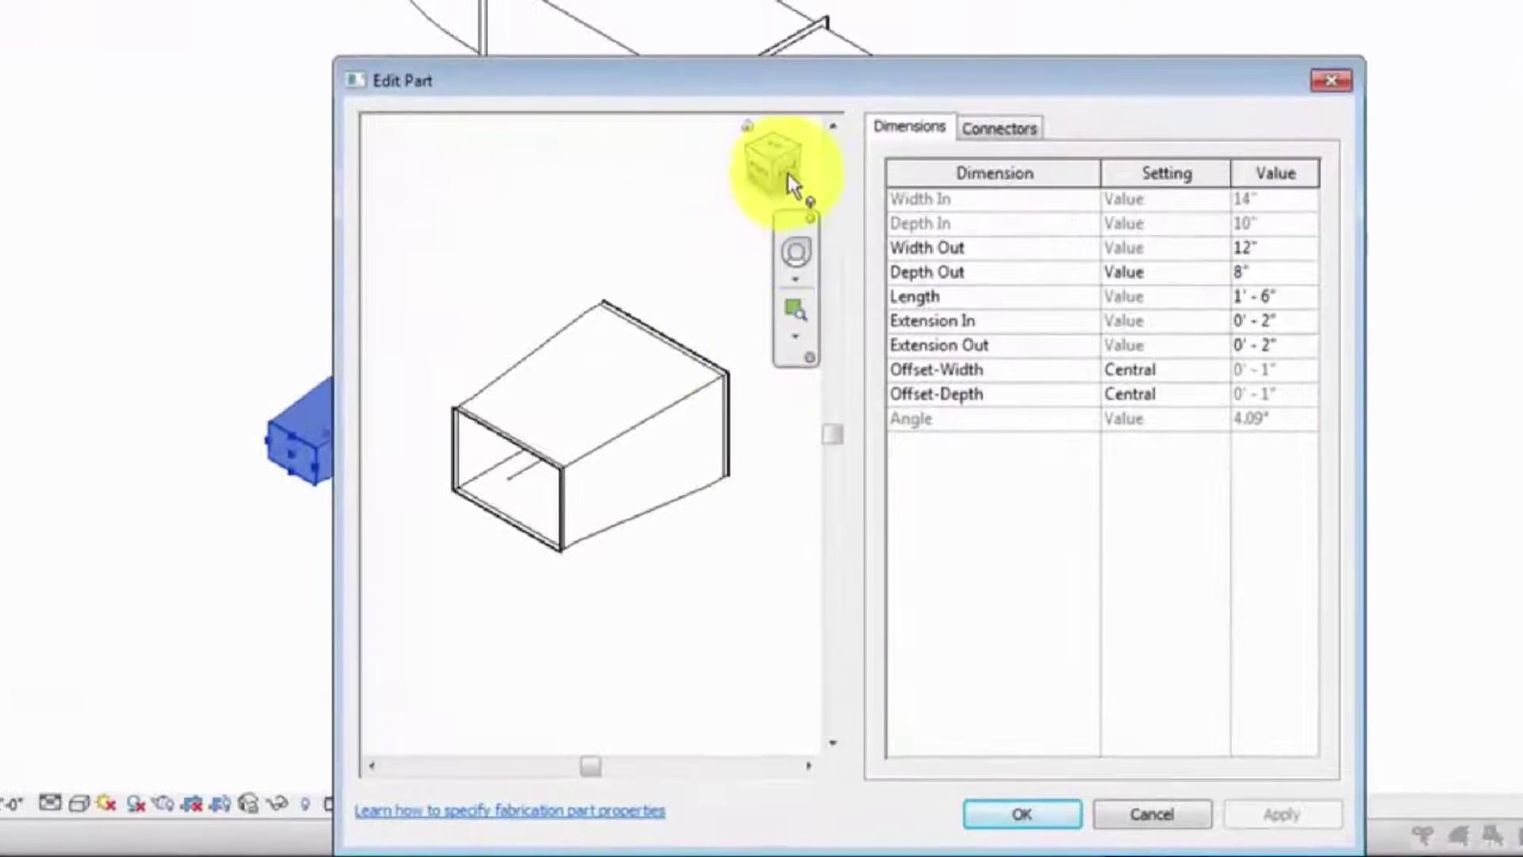
pyautogui.click(788, 173)
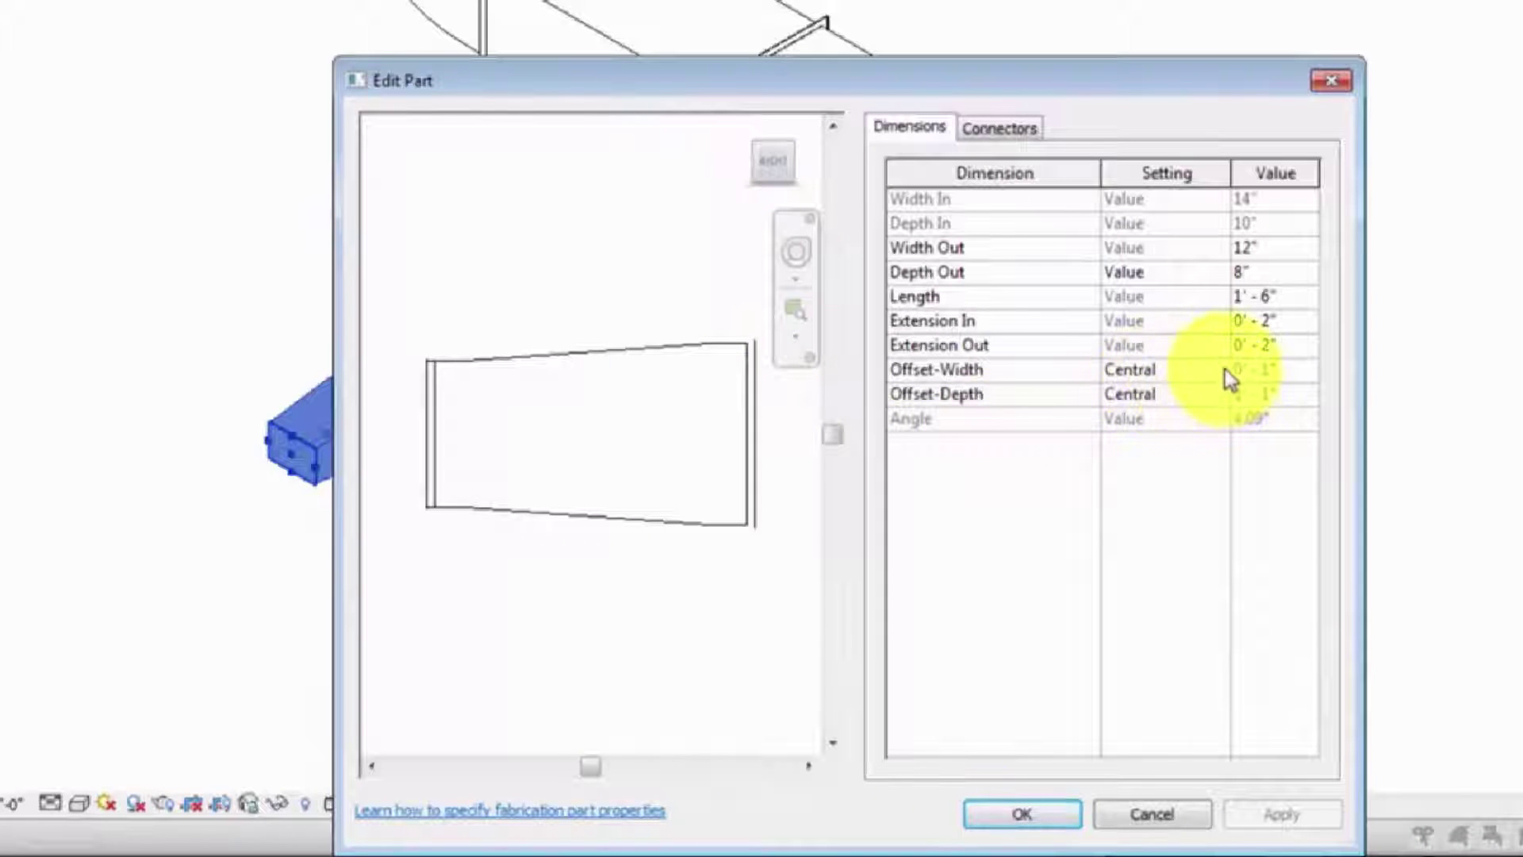
pyautogui.click(1222, 392)
pyautogui.click(1219, 394)
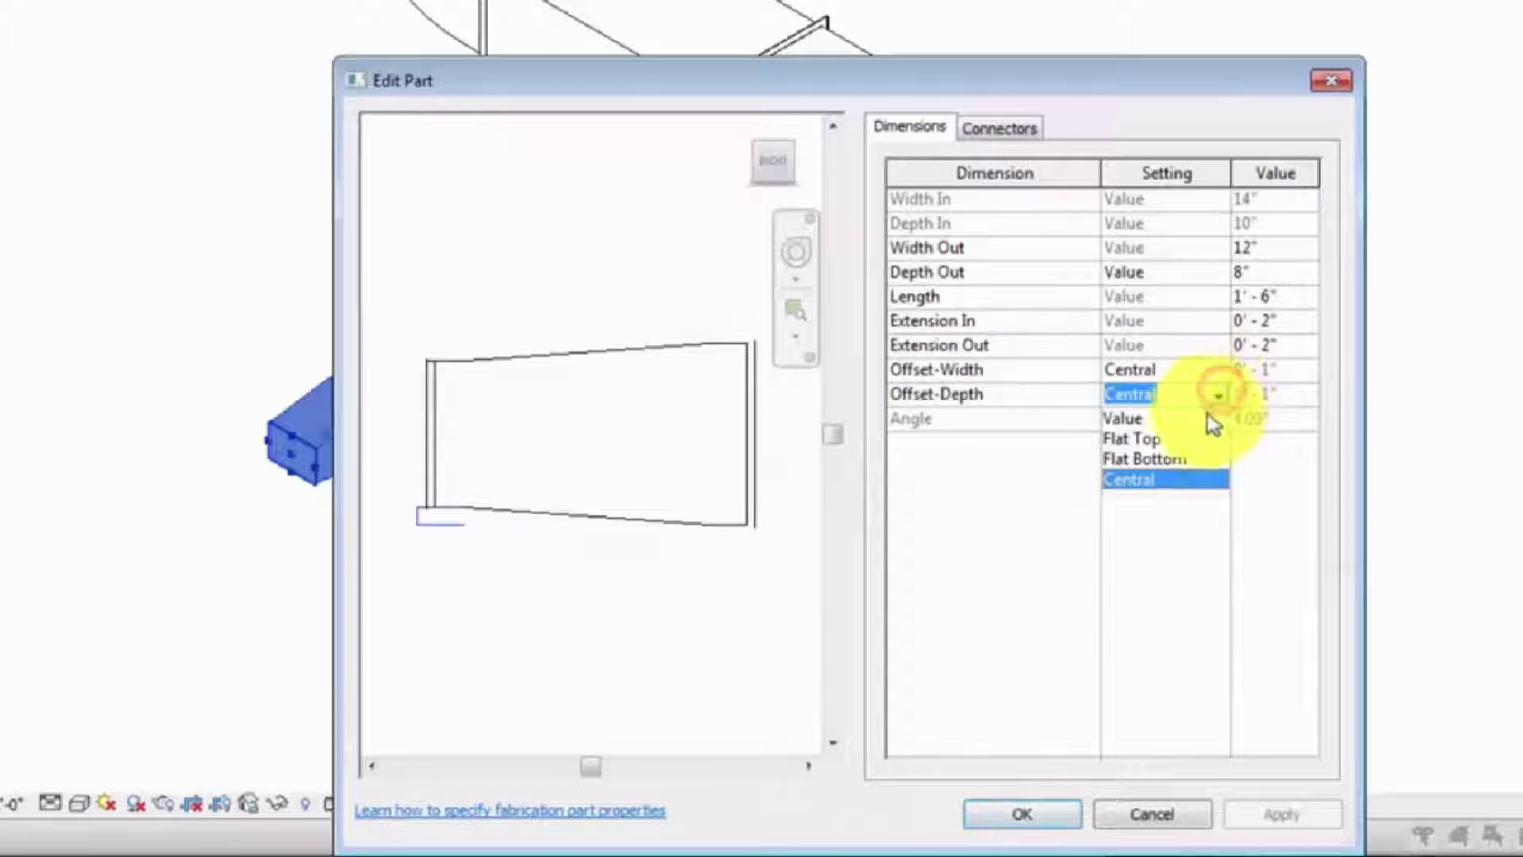
pyautogui.click(1173, 441)
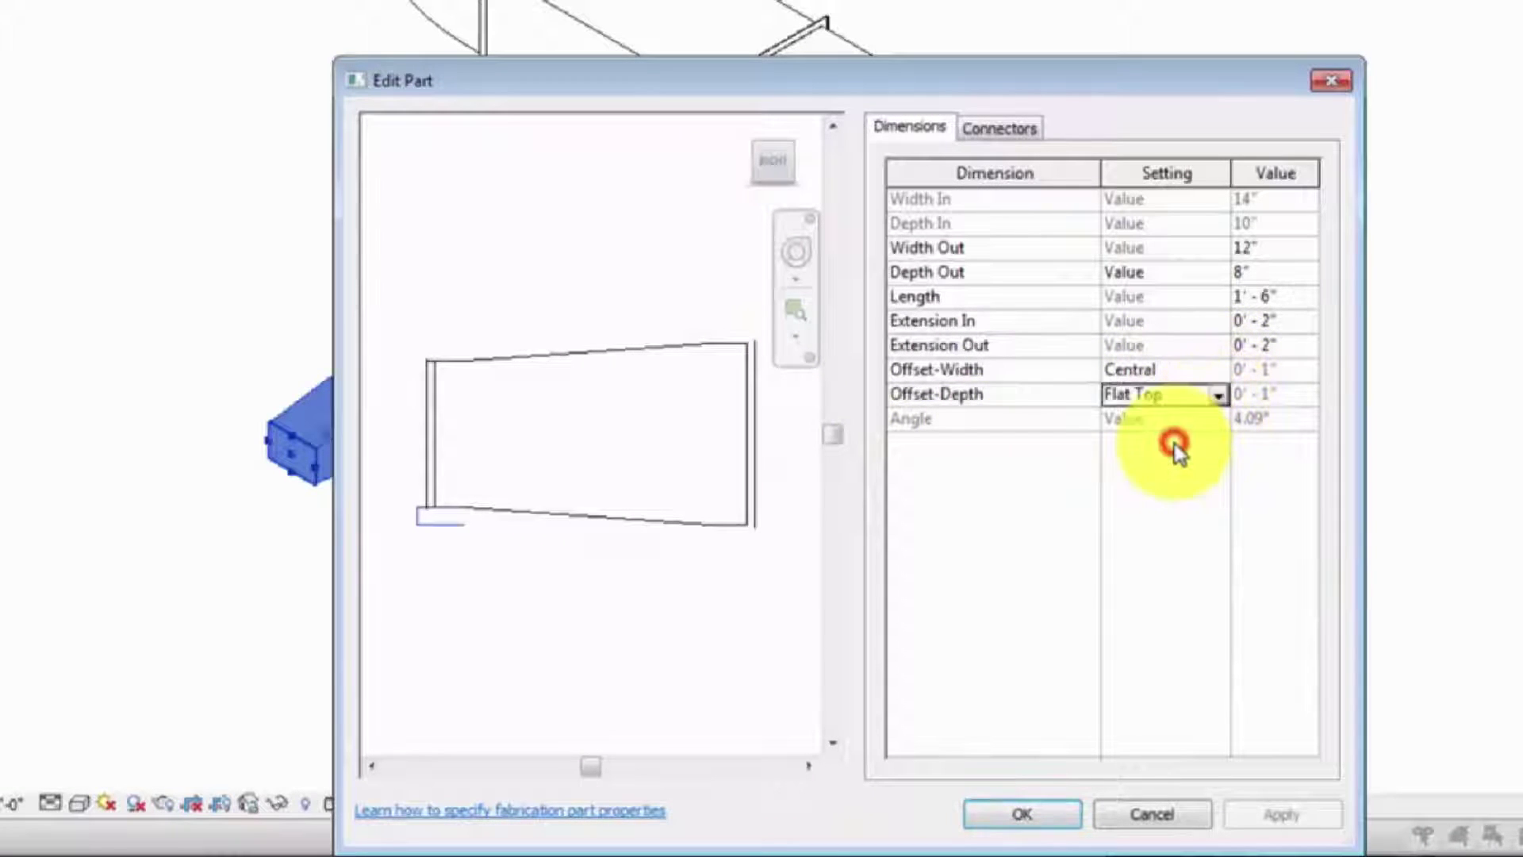
pyautogui.click(1266, 817)
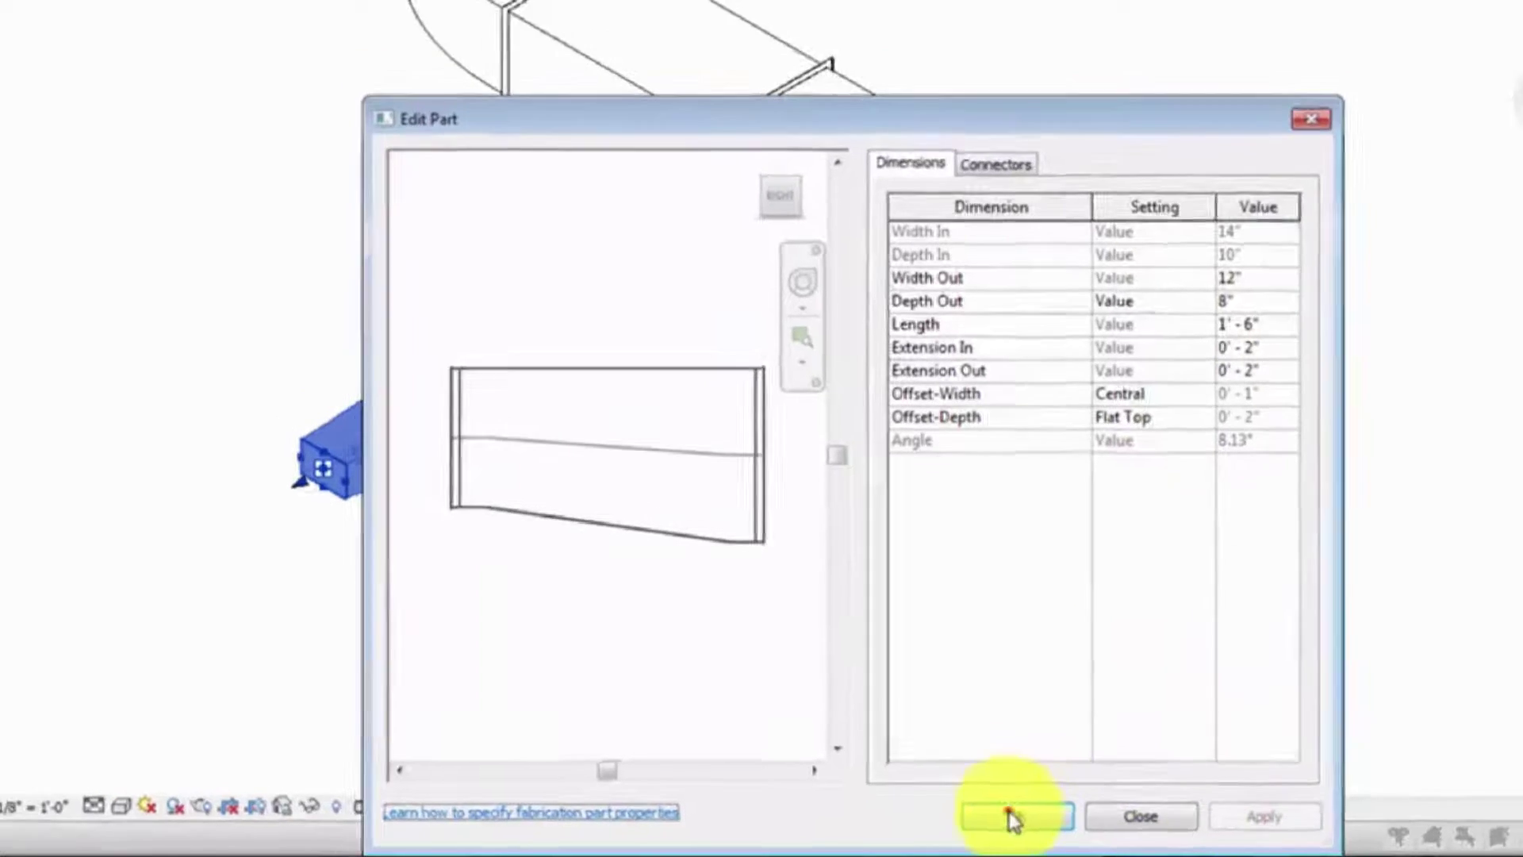
pyautogui.click(1022, 814)
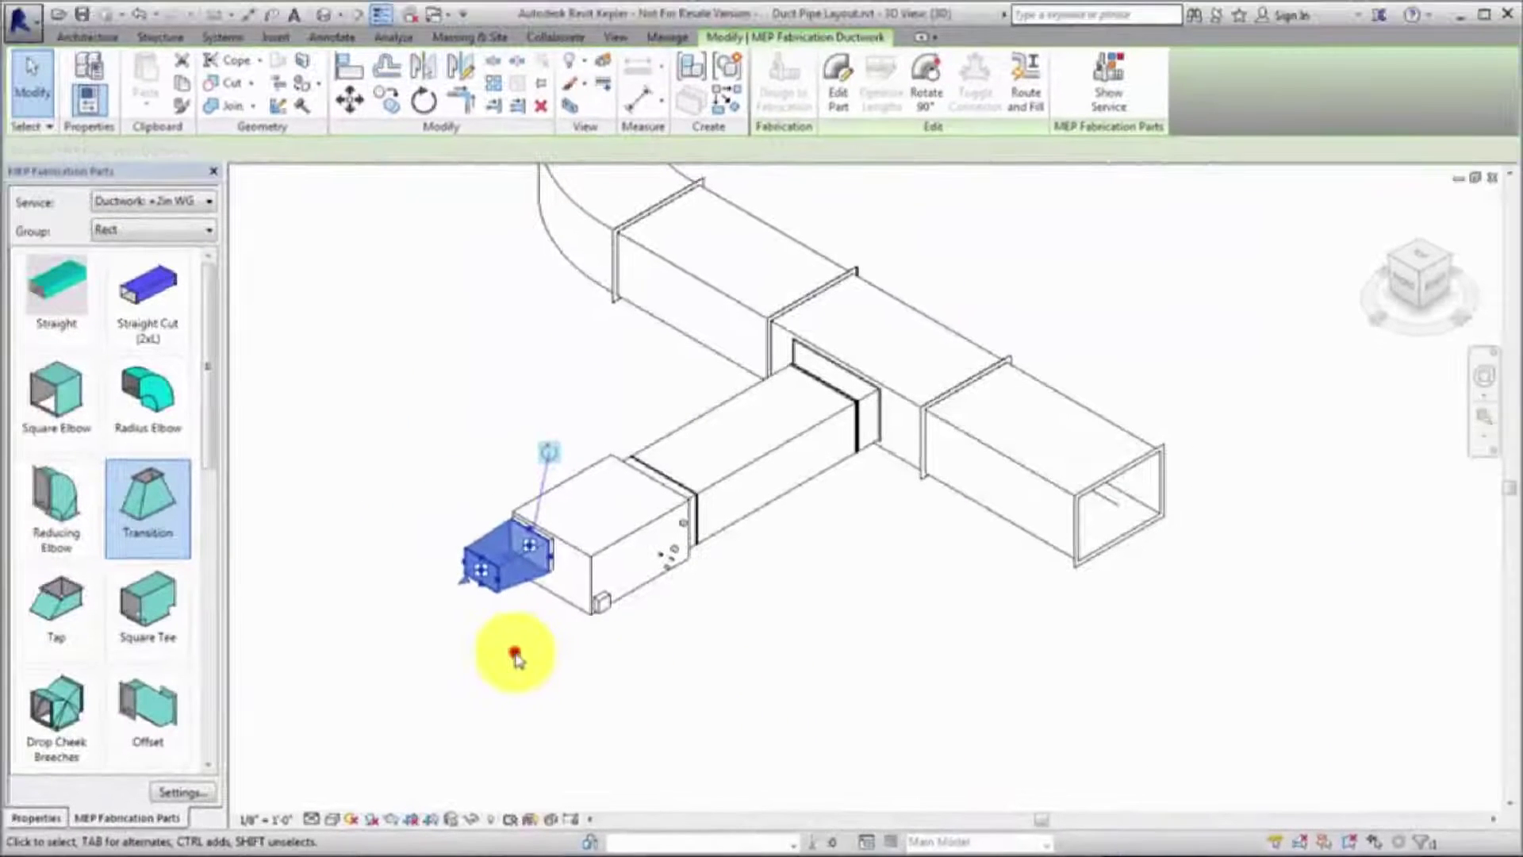
pyautogui.click(515, 656)
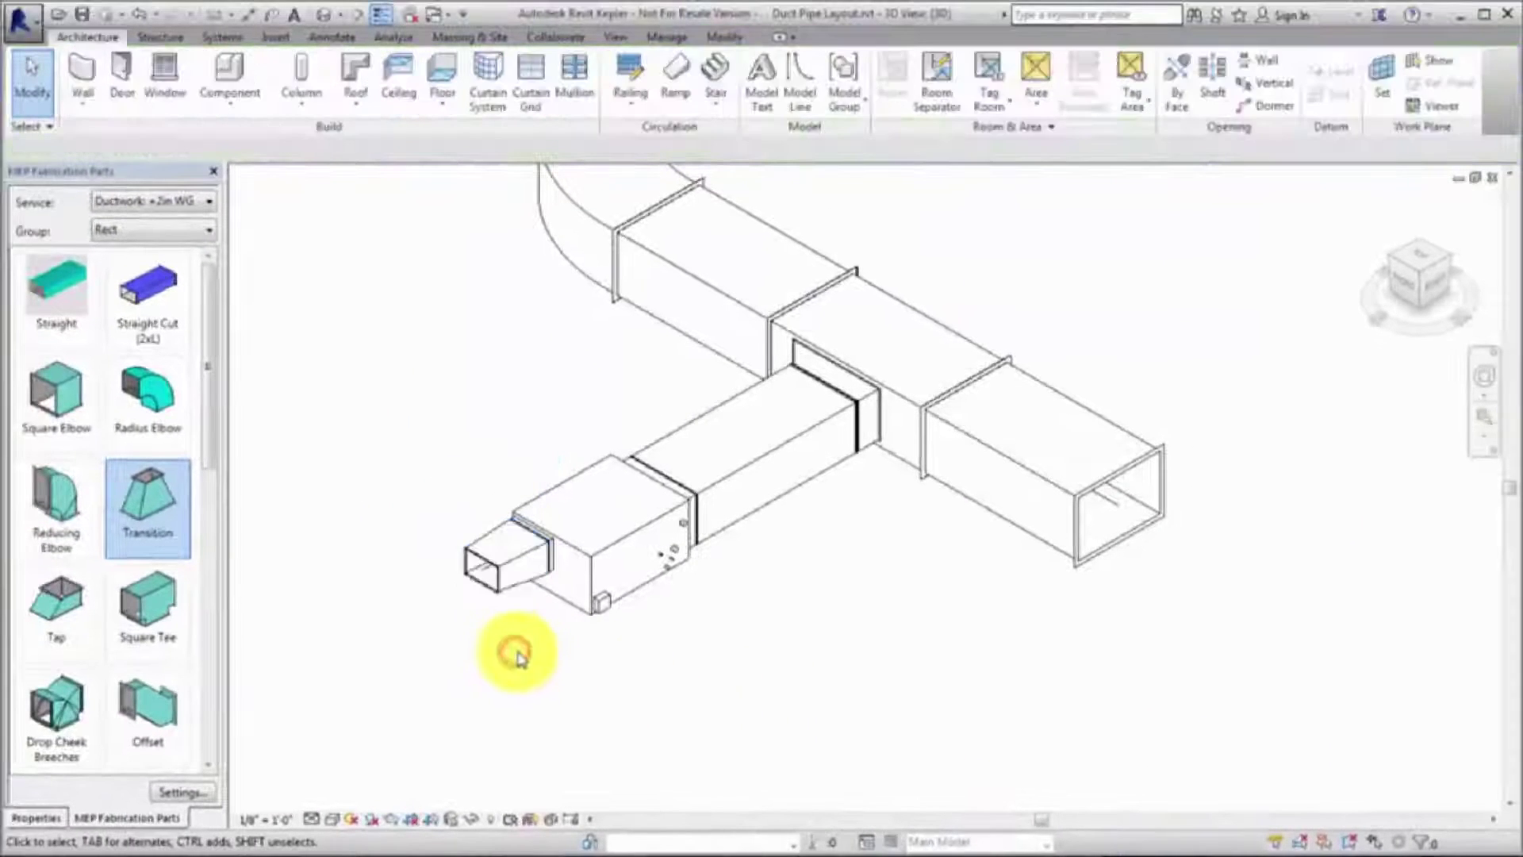
# - Extend straight duct sections out from the transition
pyautogui.moveTo(578, 663); pyautogui.dragTo(708, 591, button='middle')
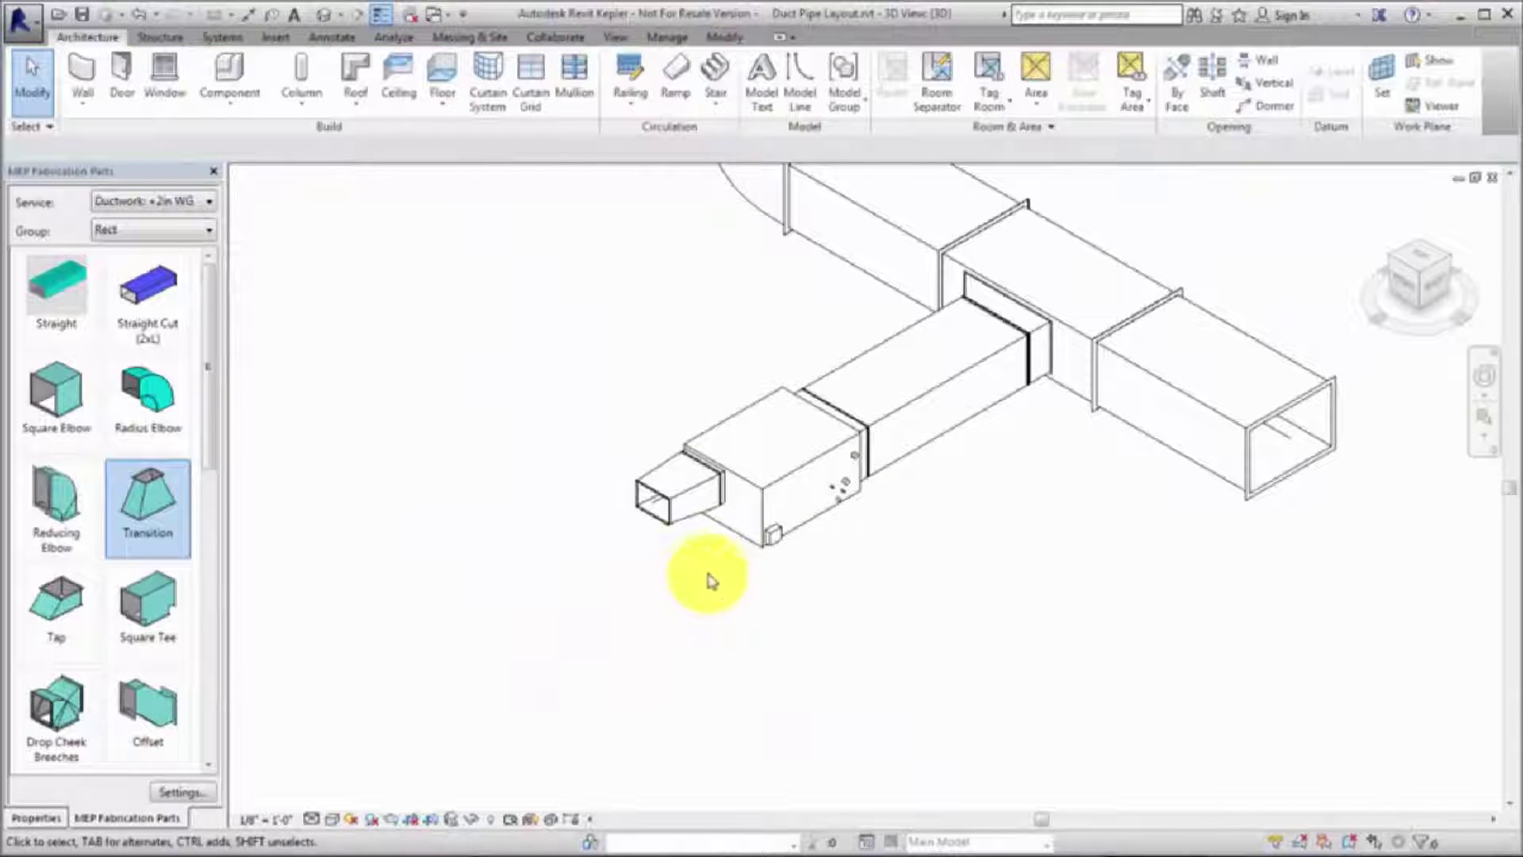
pyautogui.click(82, 314)
pyautogui.click(649, 506)
pyautogui.click(510, 595)
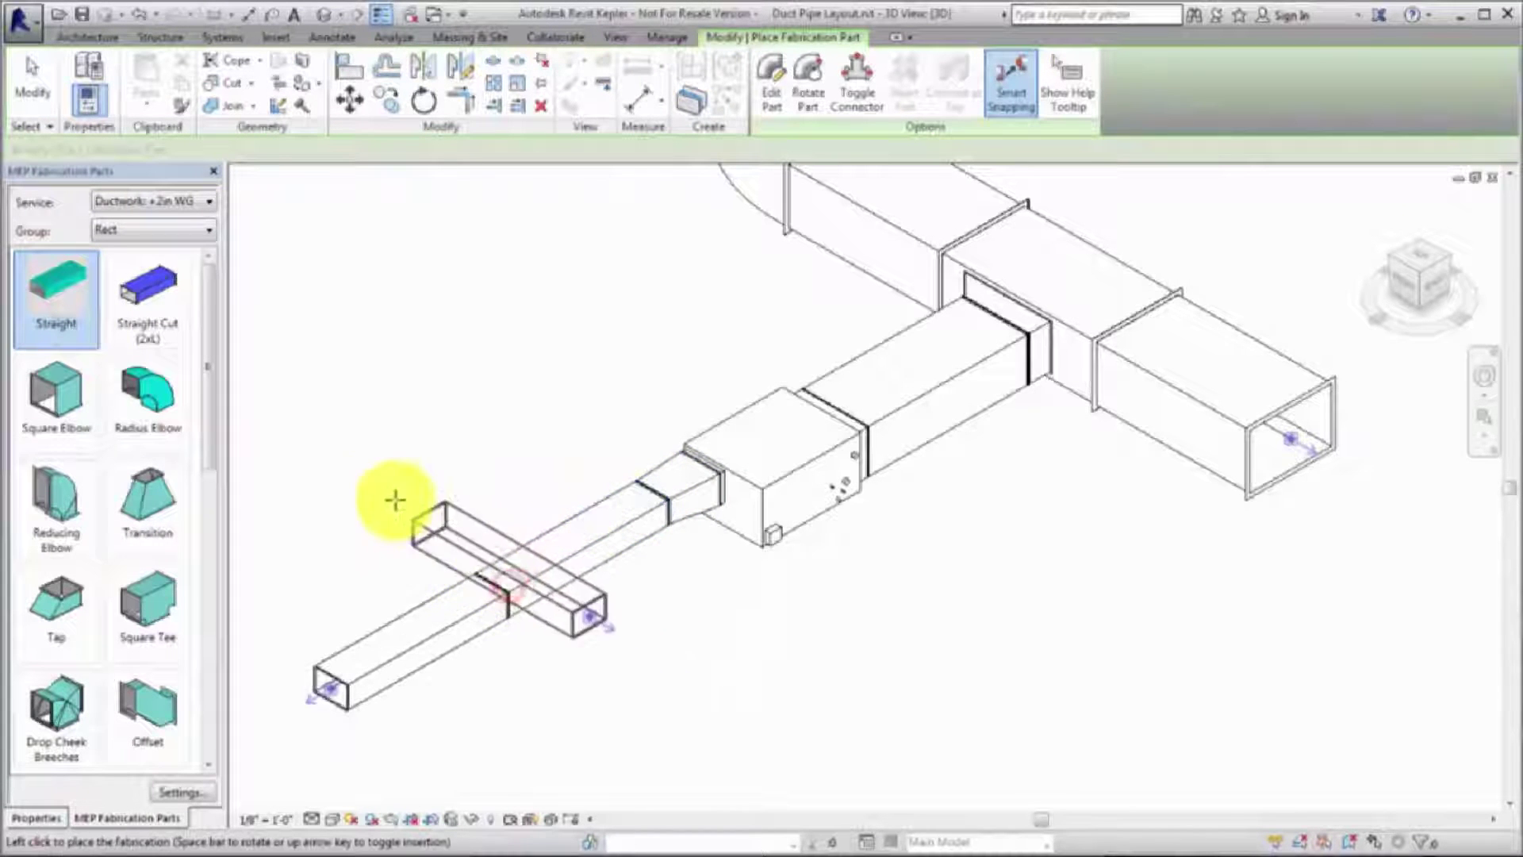
# - Add a Radius Elbow at the duct's open end, followed by another straight section
pyautogui.click(158, 406)
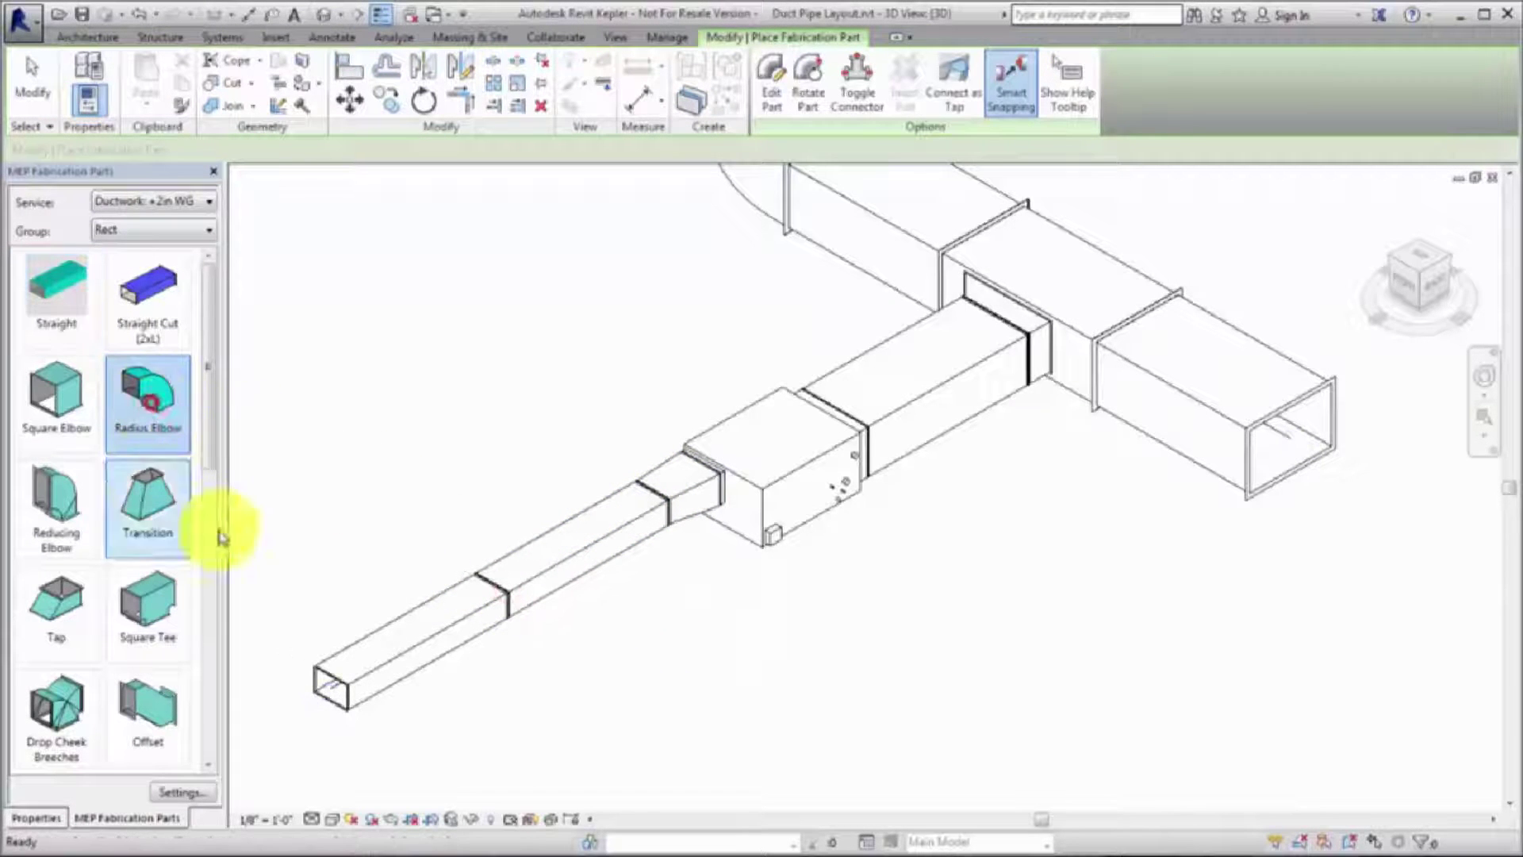
pyautogui.click(320, 687)
pyautogui.moveTo(296, 601); pyautogui.dragTo(452, 601, button='middle')
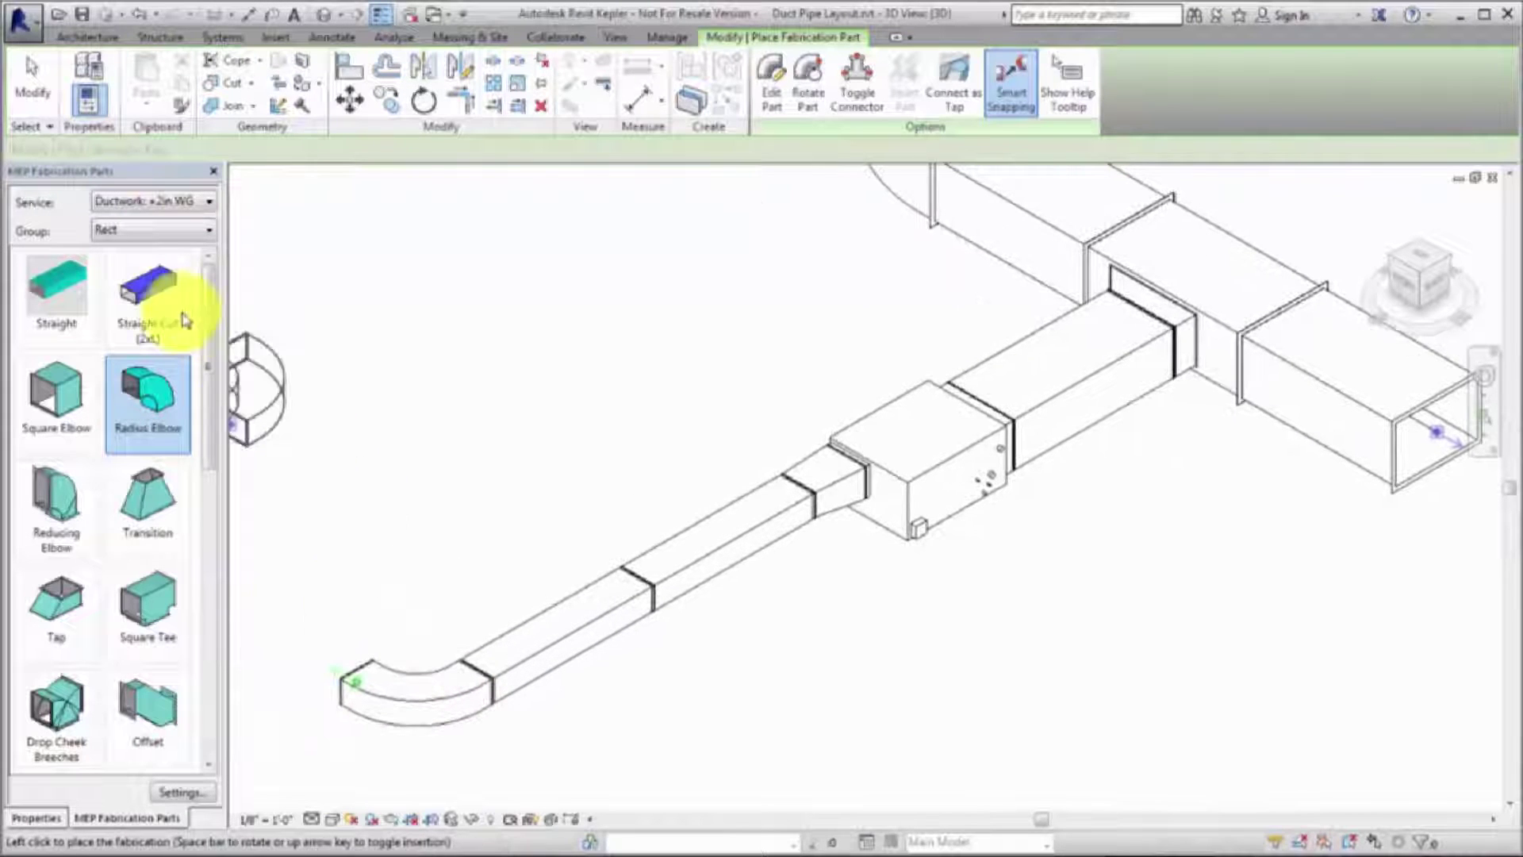
pyautogui.click(53, 289)
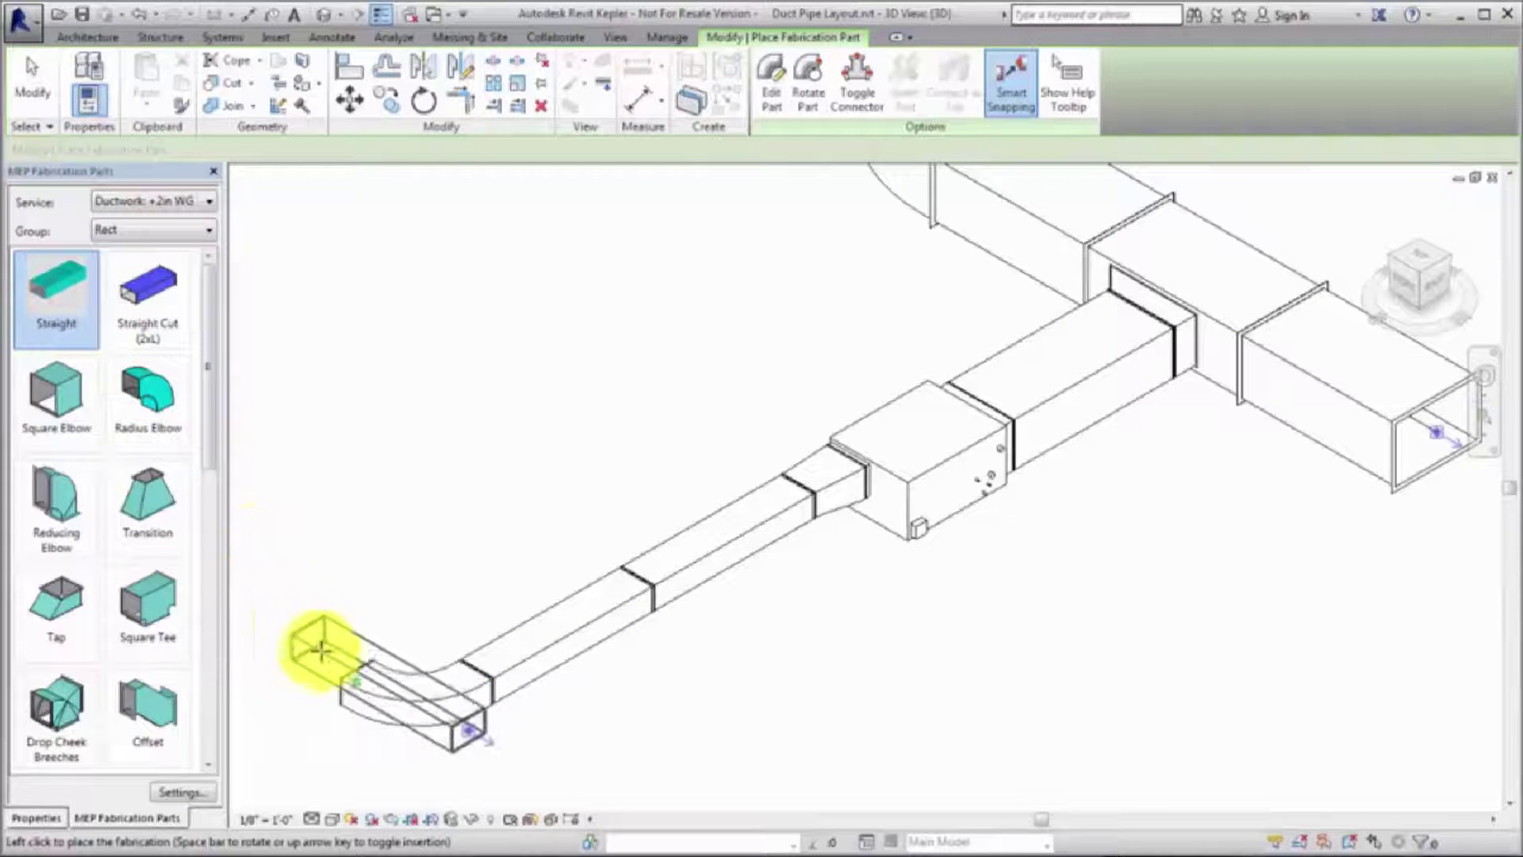
pyautogui.click(350, 680)
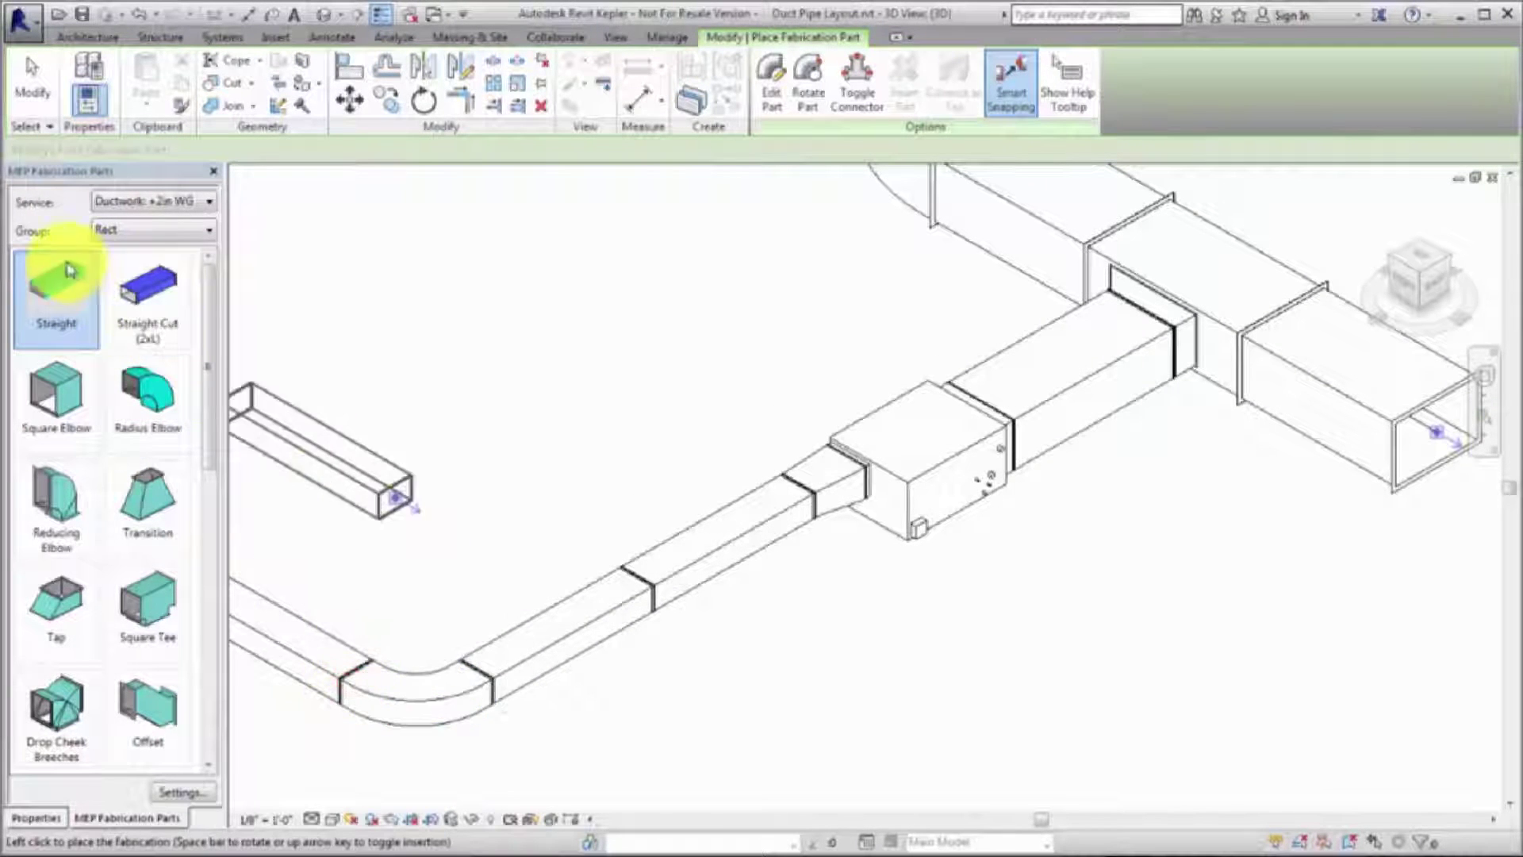
pyautogui.click(143, 610)
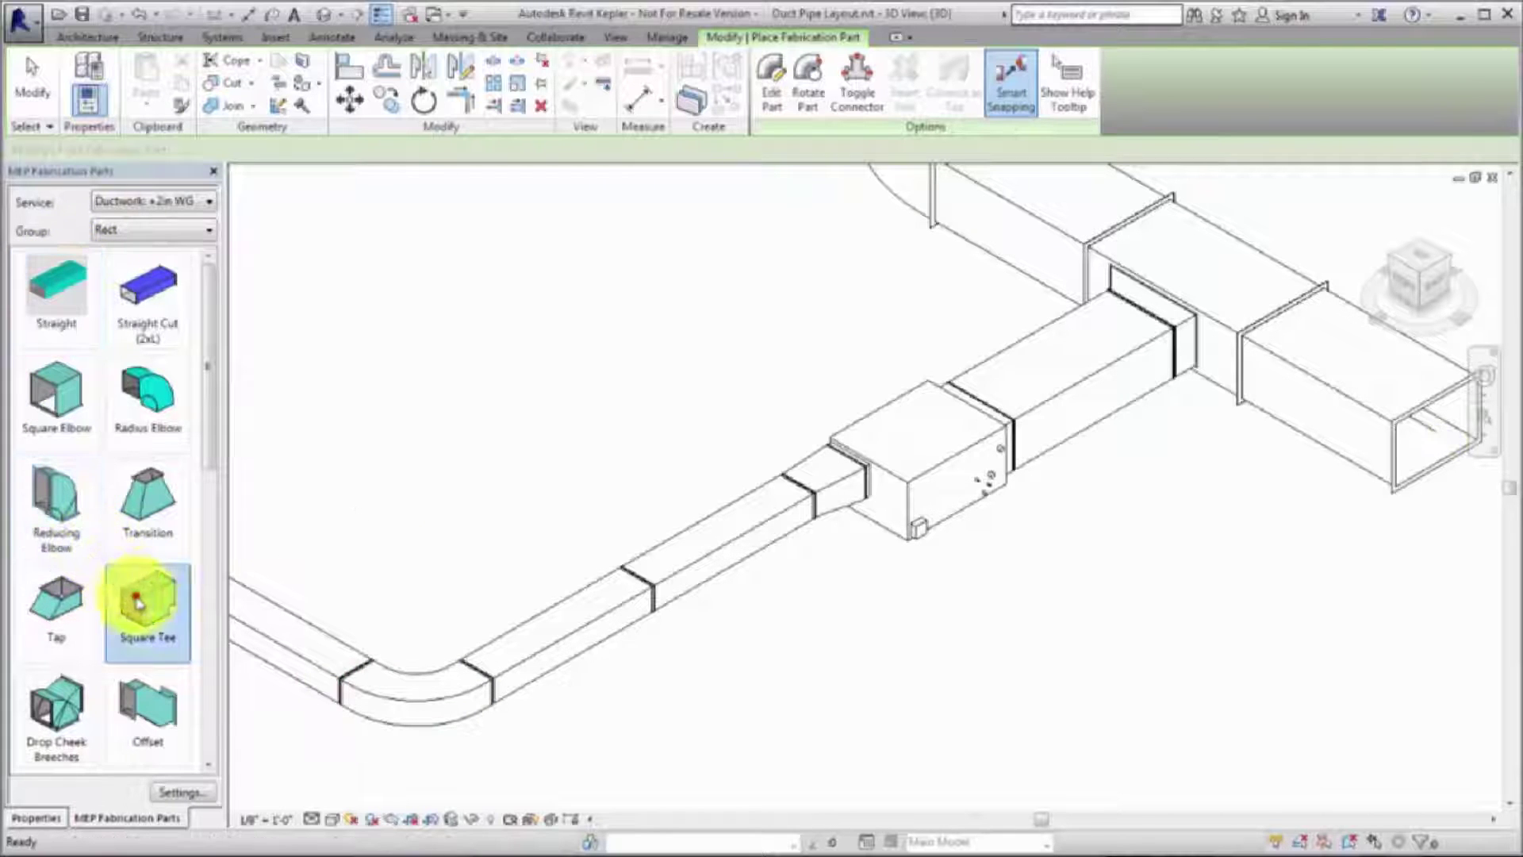
# - Insert a Square Tee into the straight duct using Insert Part
pyautogui.click(911, 101)
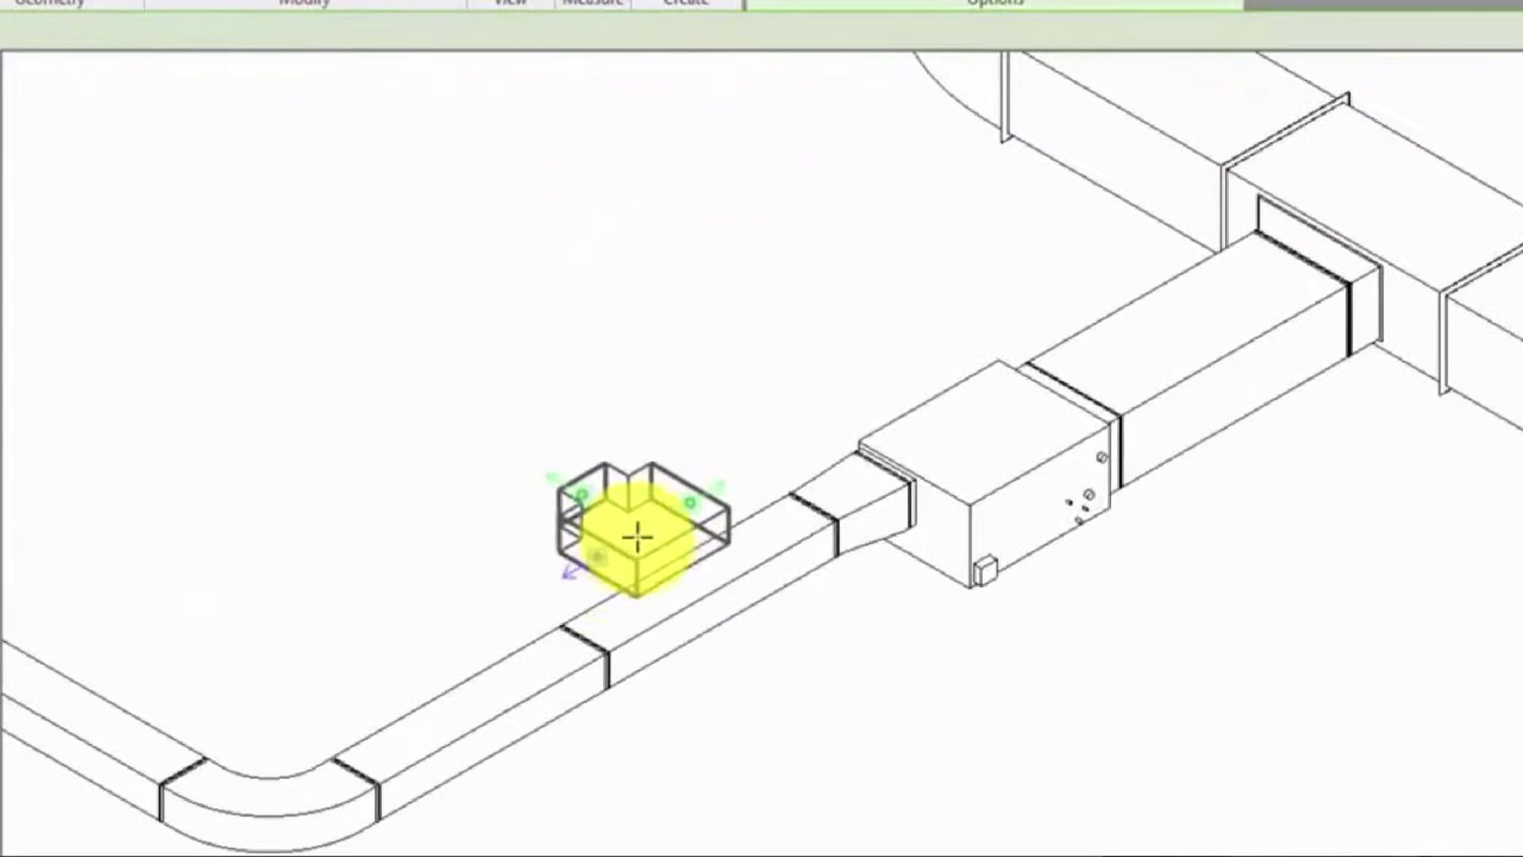
pyautogui.click(587, 645)
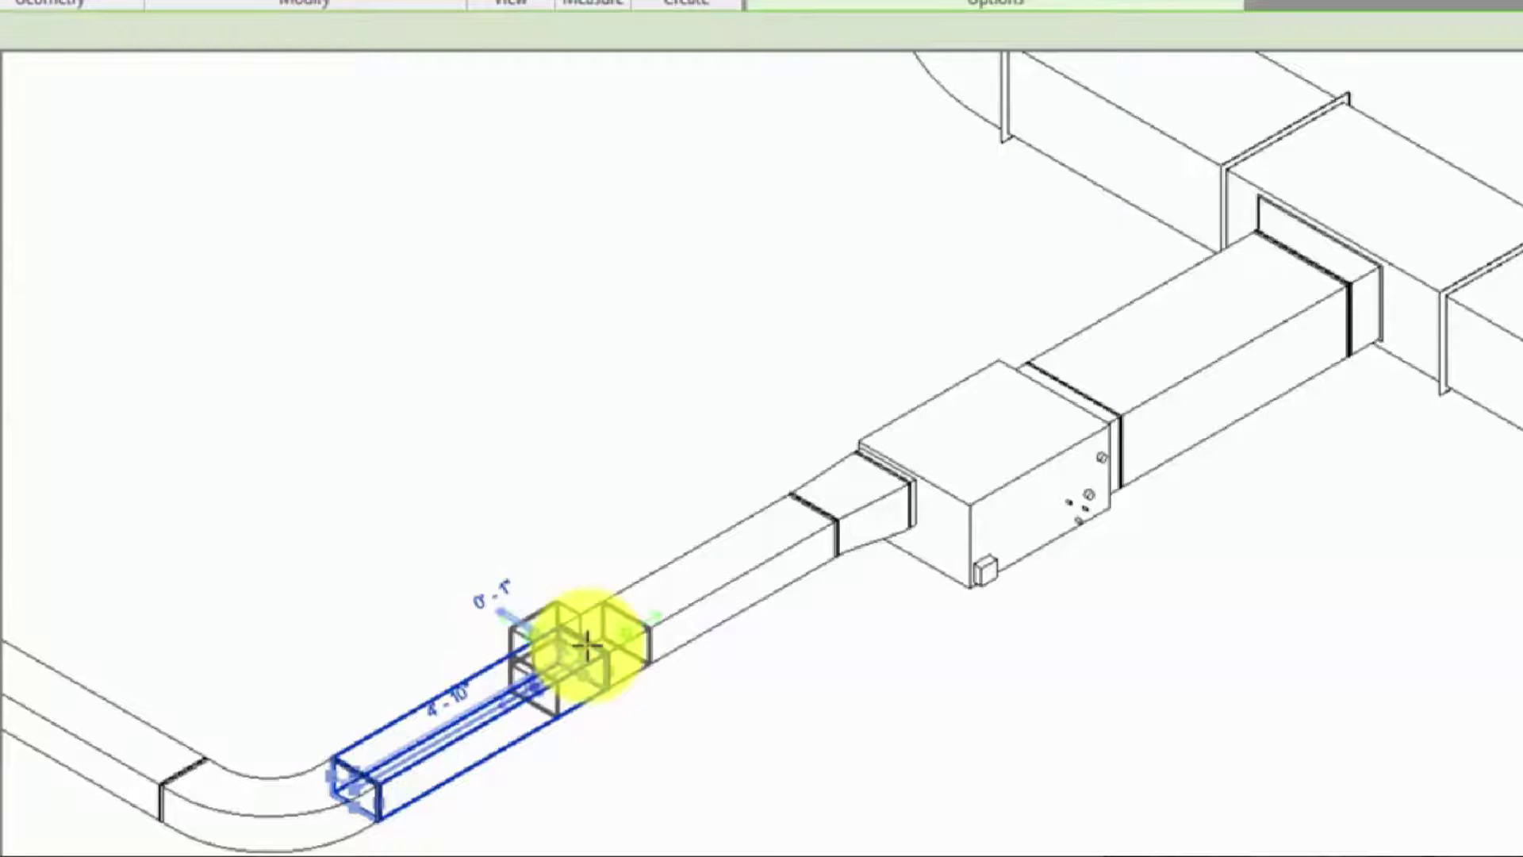
pyautogui.click(587, 646)
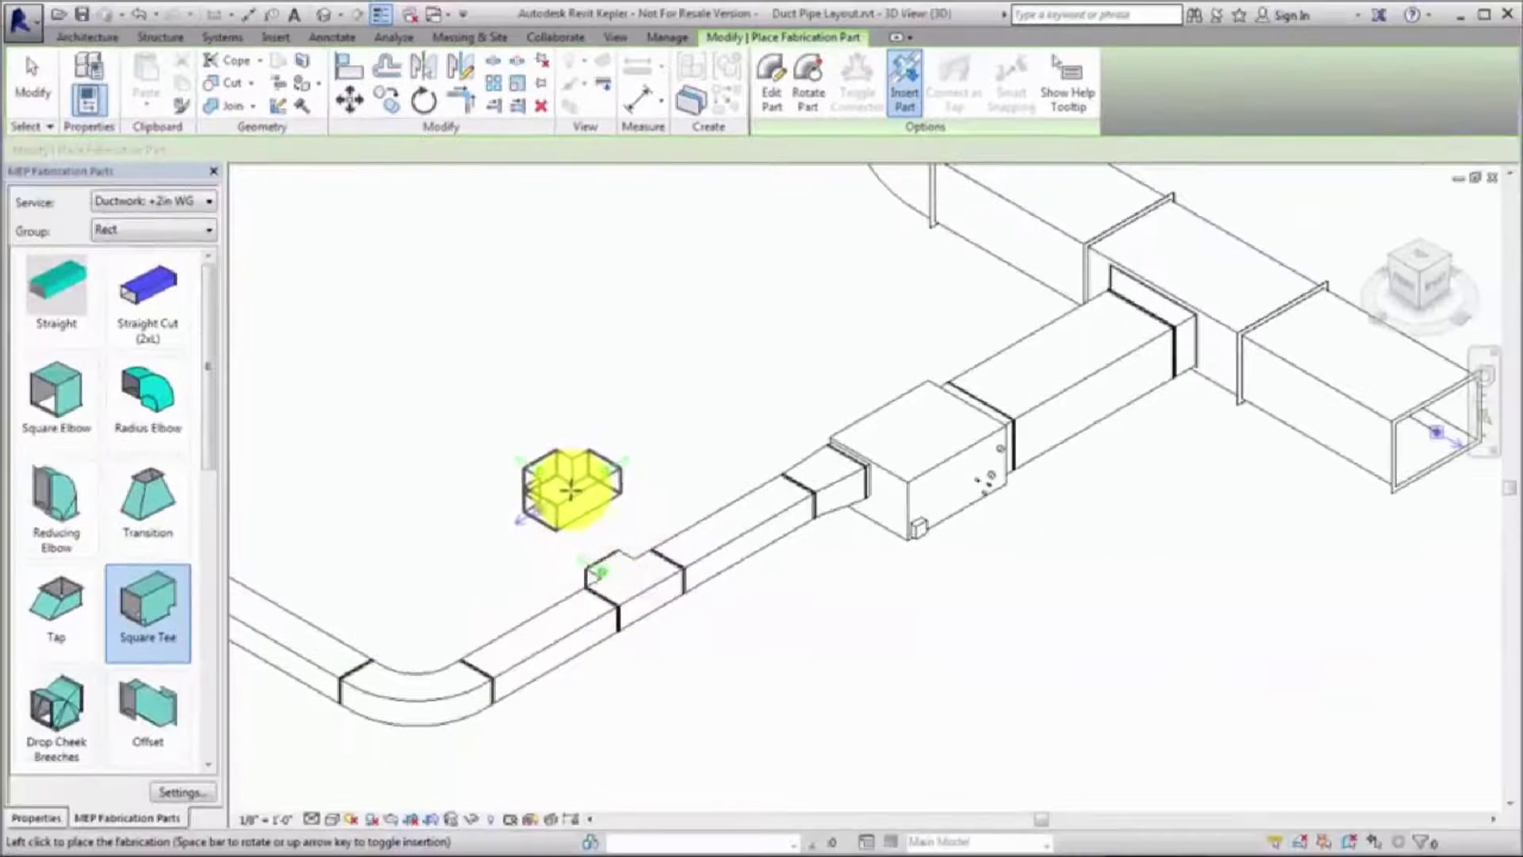
pyautogui.press('Escape')
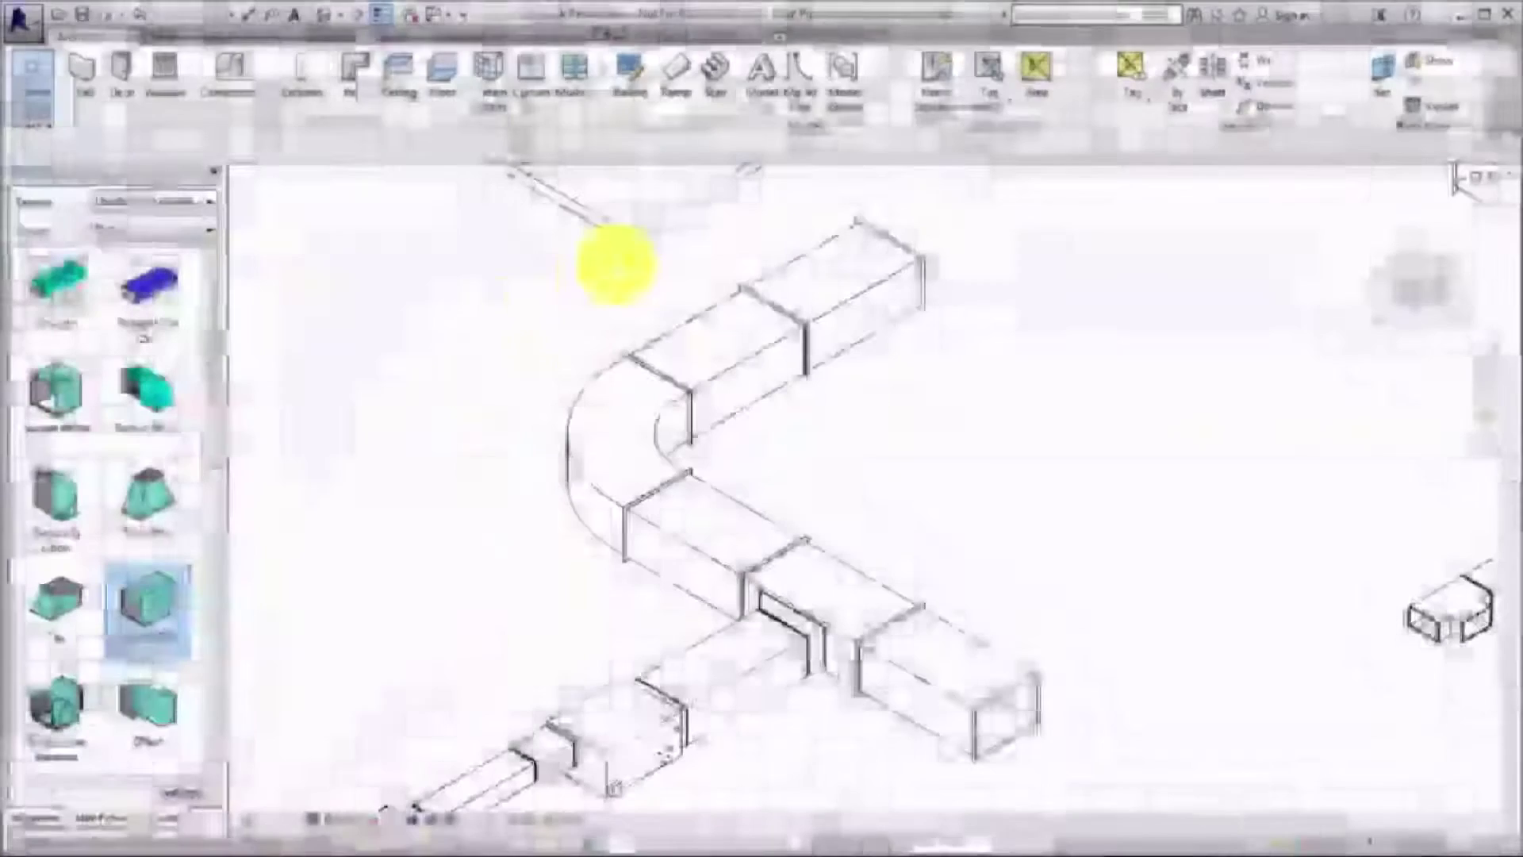
# - Load the existing pipe's Piping: Weld/Copper service into the palette with Show Service
pyautogui.click(657, 237)
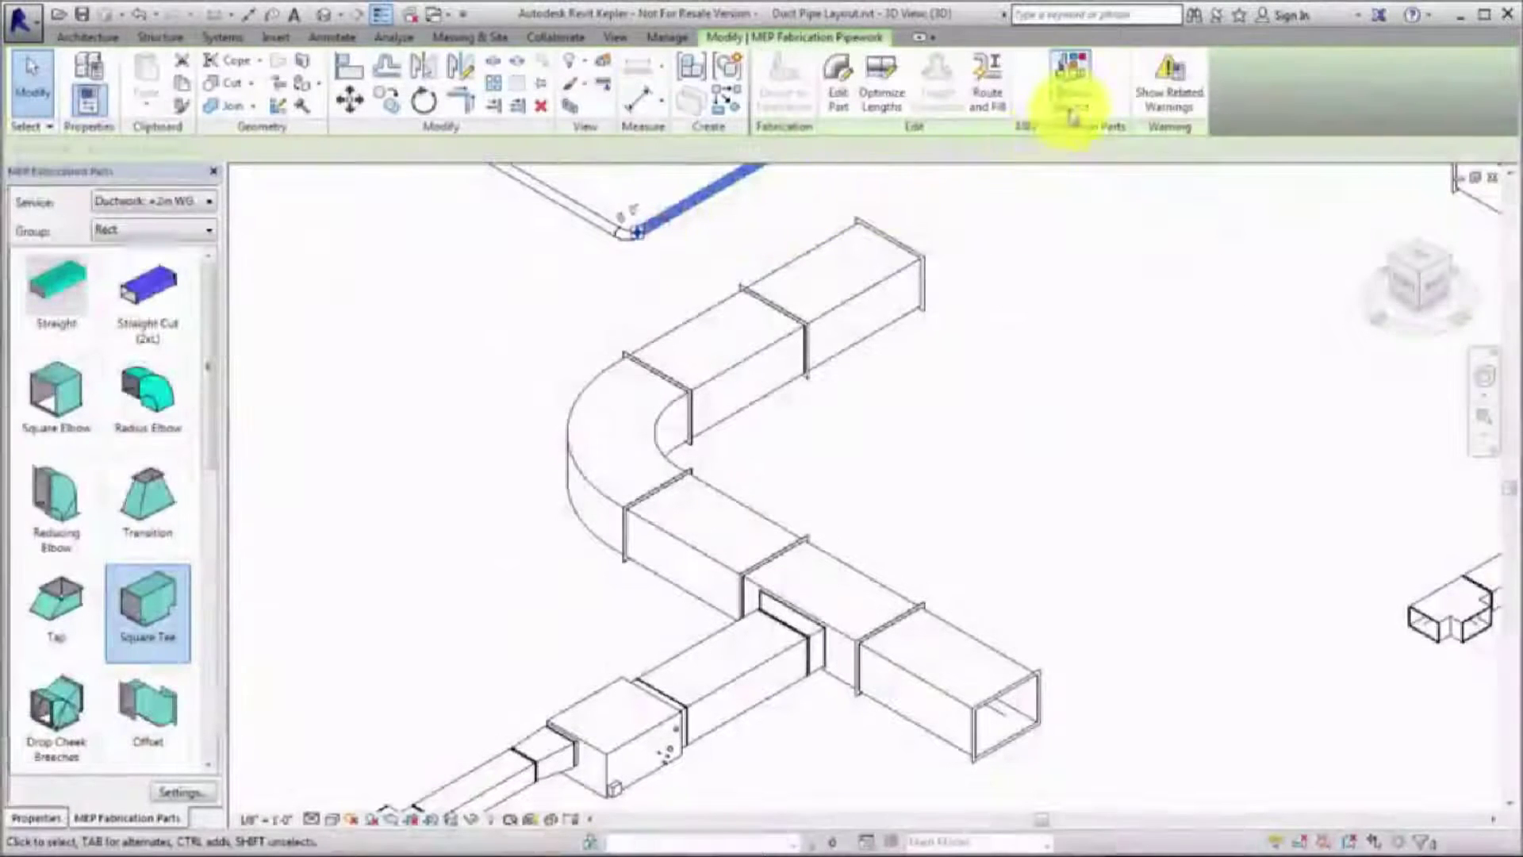
pyautogui.click(1075, 103)
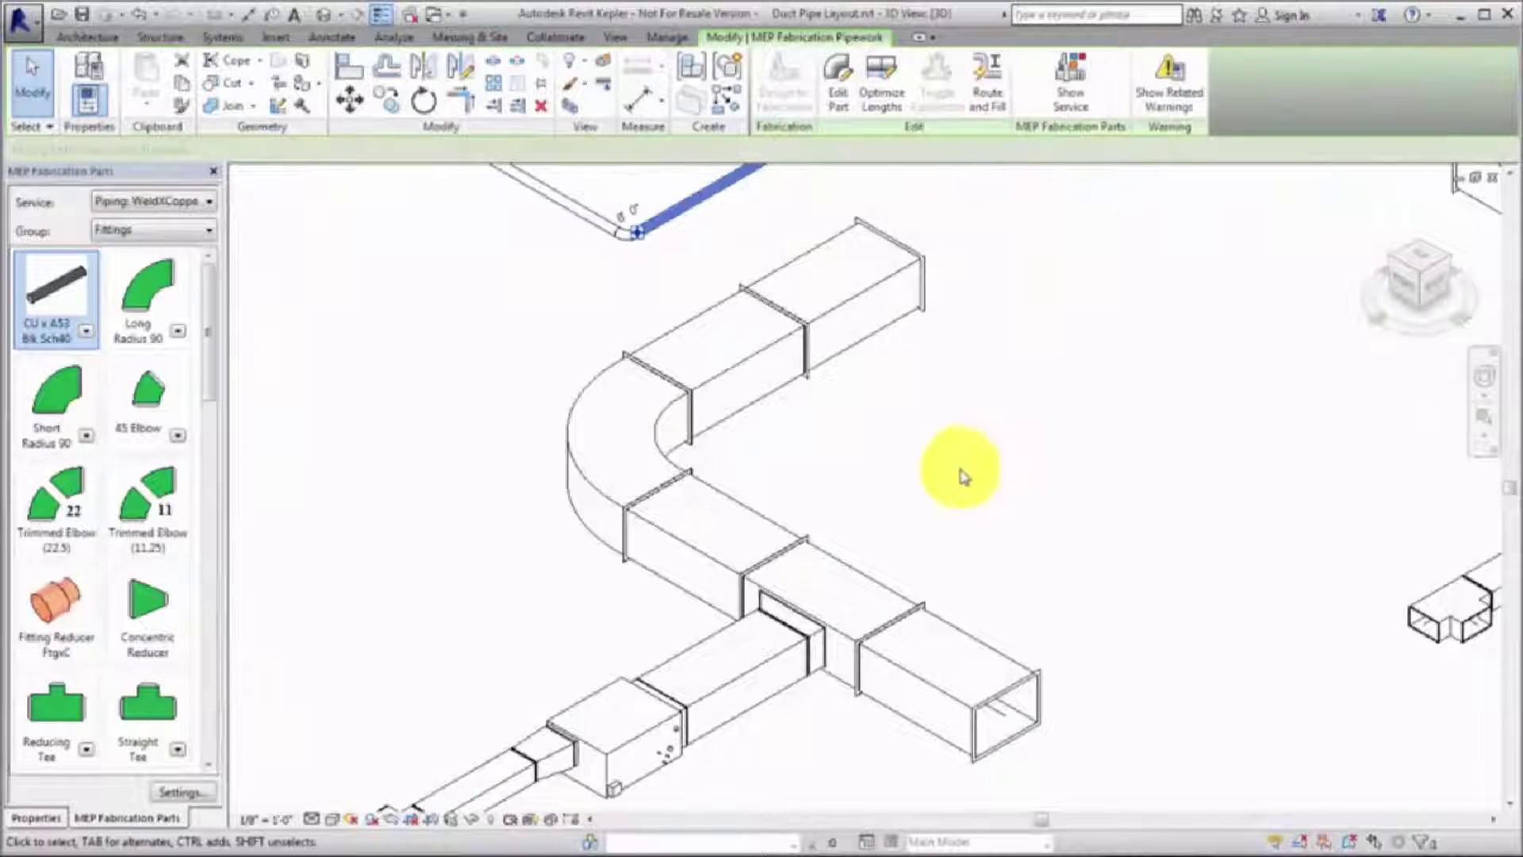
pyautogui.click(491, 621)
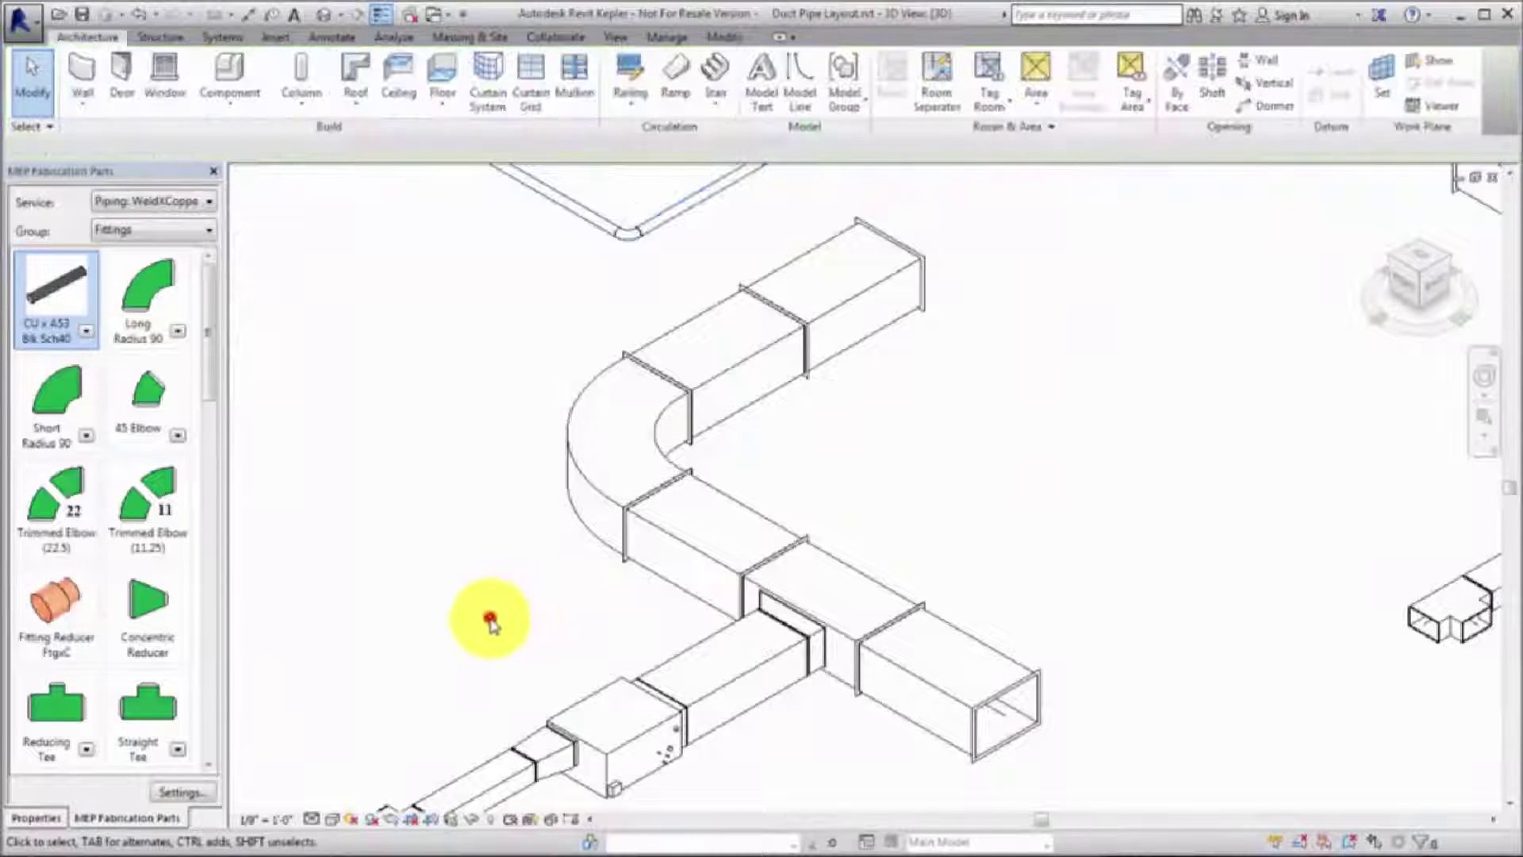
pyautogui.moveTo(498, 643); pyautogui.dragTo(497, 460, button='middle')
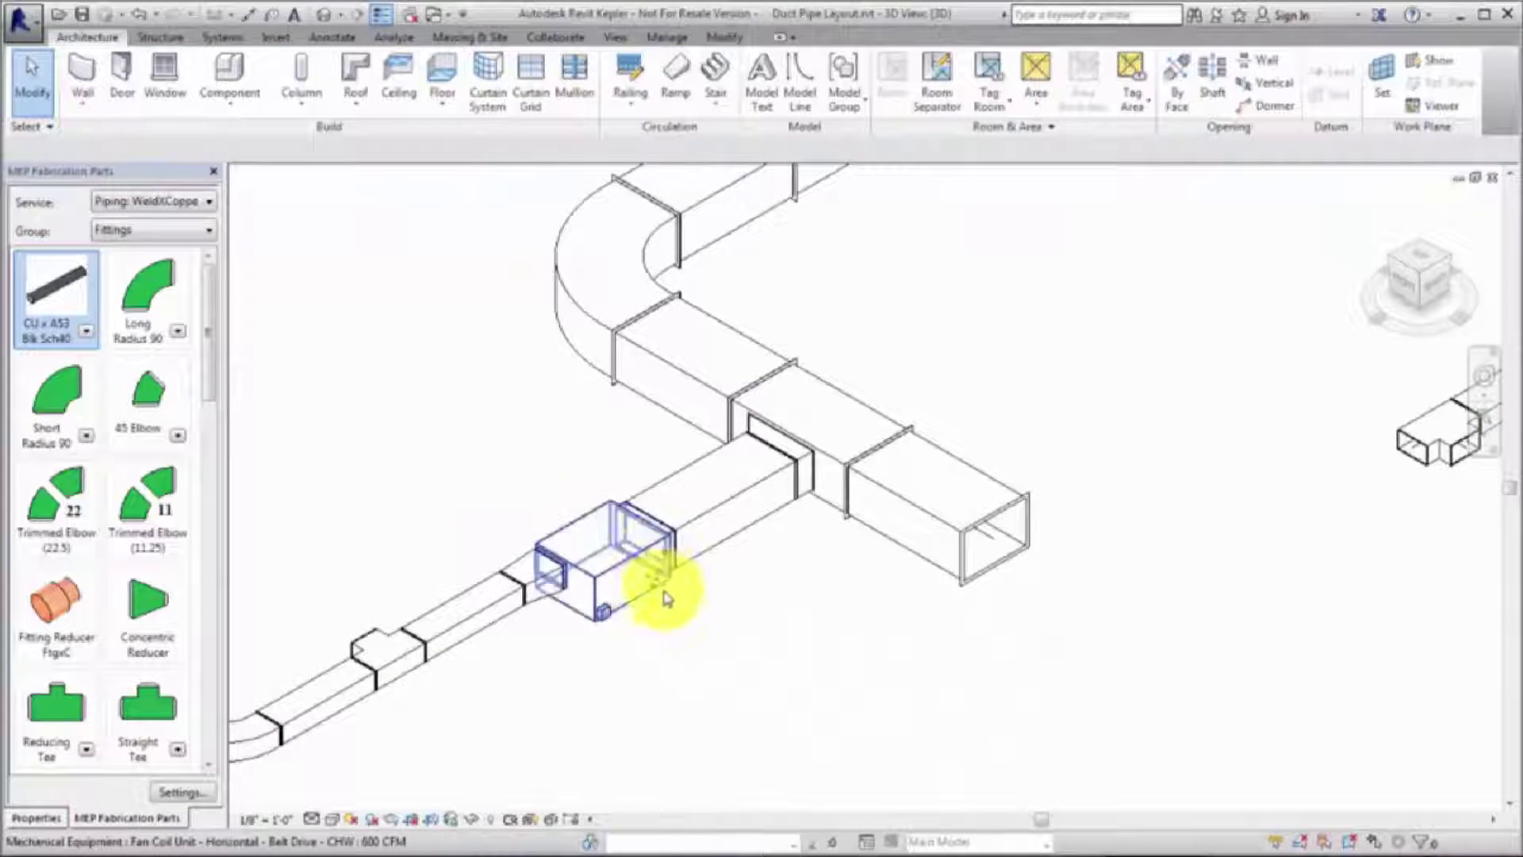
# - Set the Type L Hard Copper pipe to 1-1/2 product entry and 0' 6" length
pyautogui.scroll(3, 667, 602)
pyautogui.scroll(1, 680, 604)
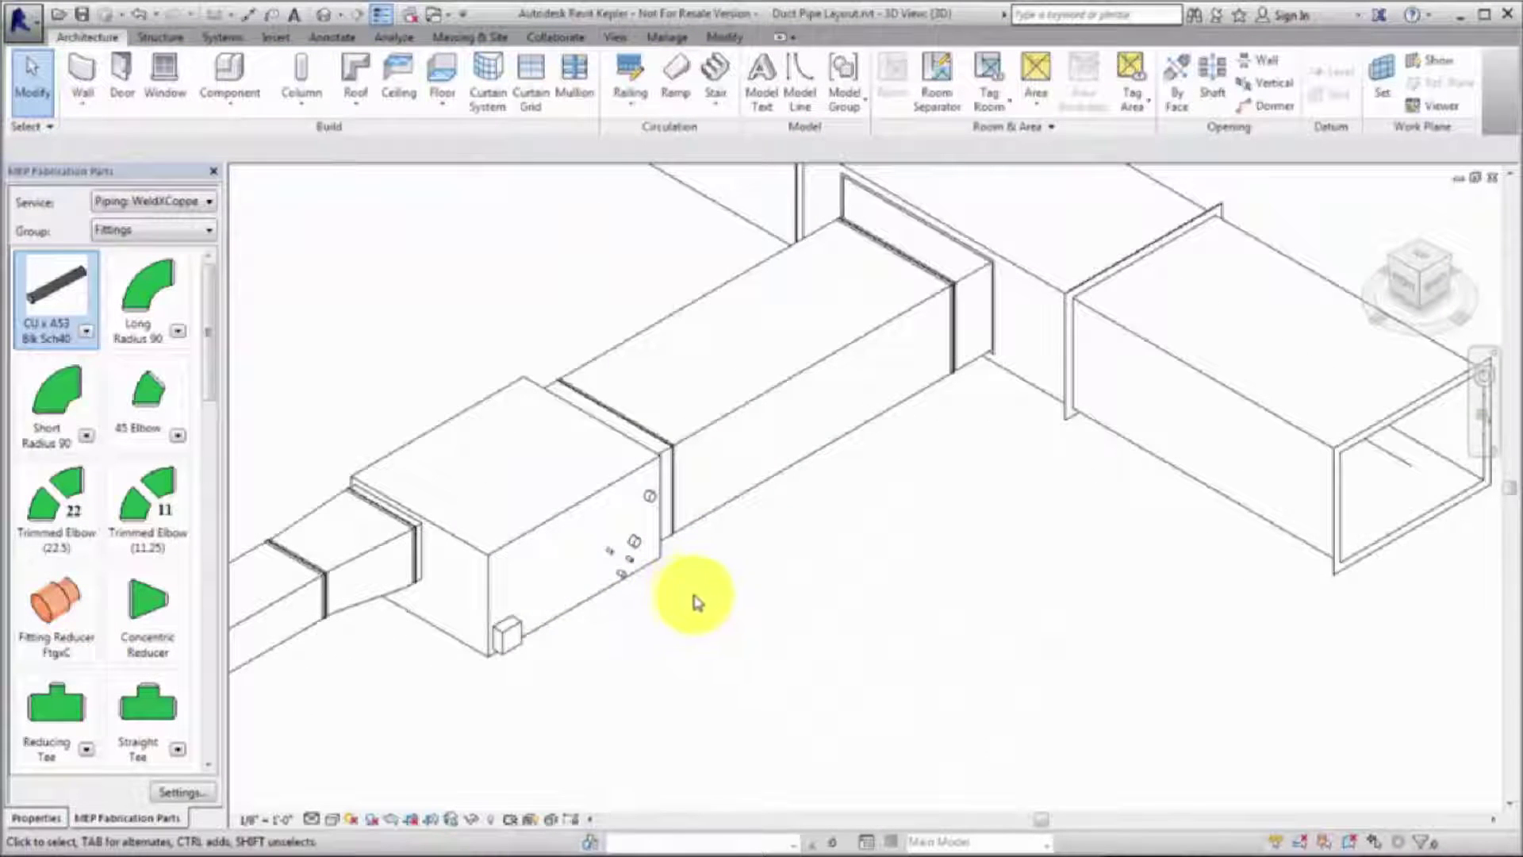
pyautogui.click(37, 818)
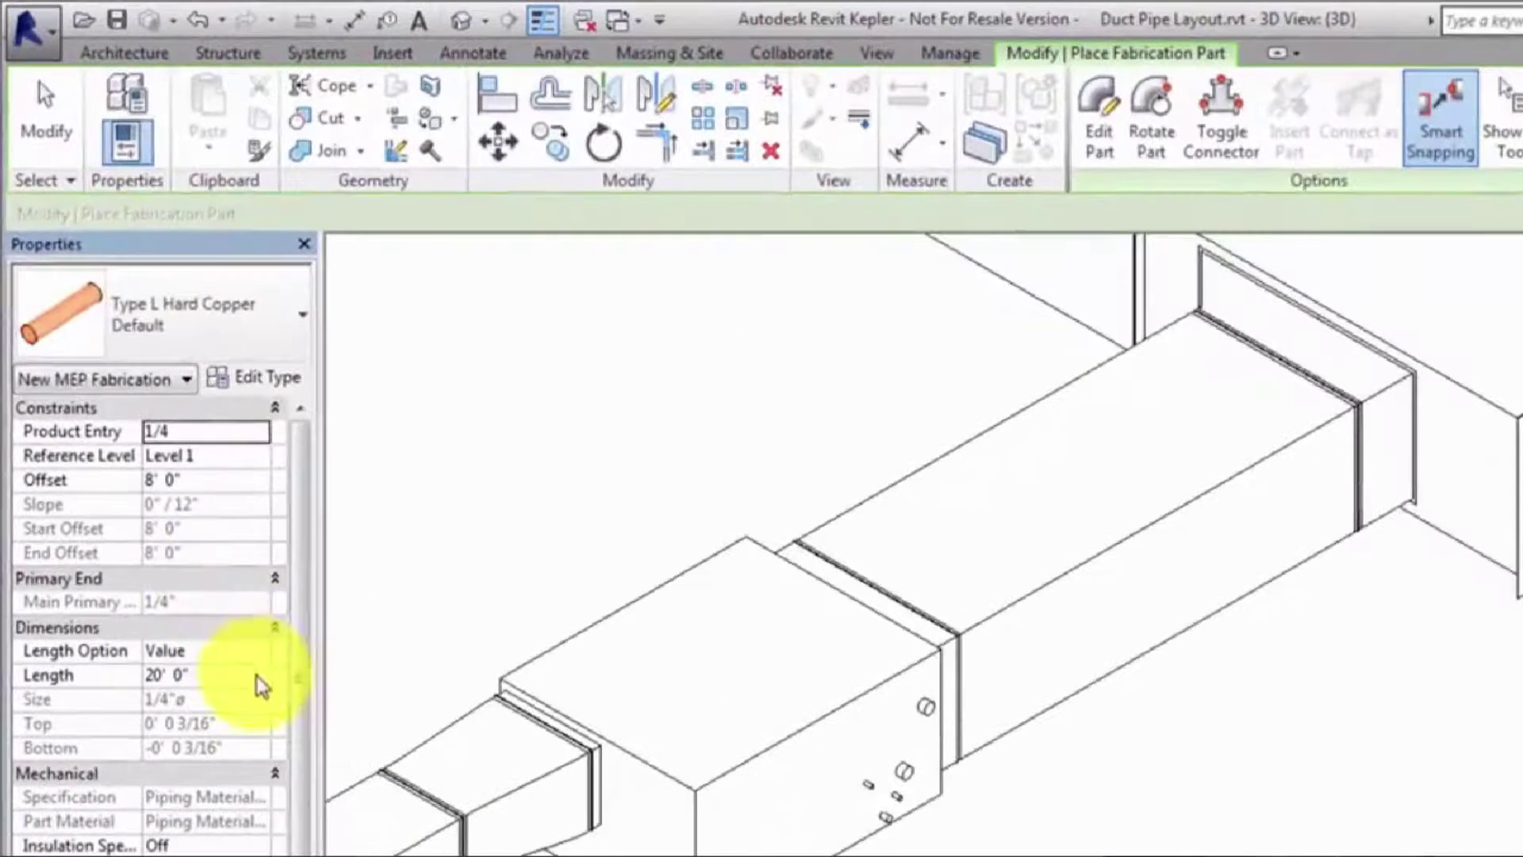
pyautogui.click(257, 432)
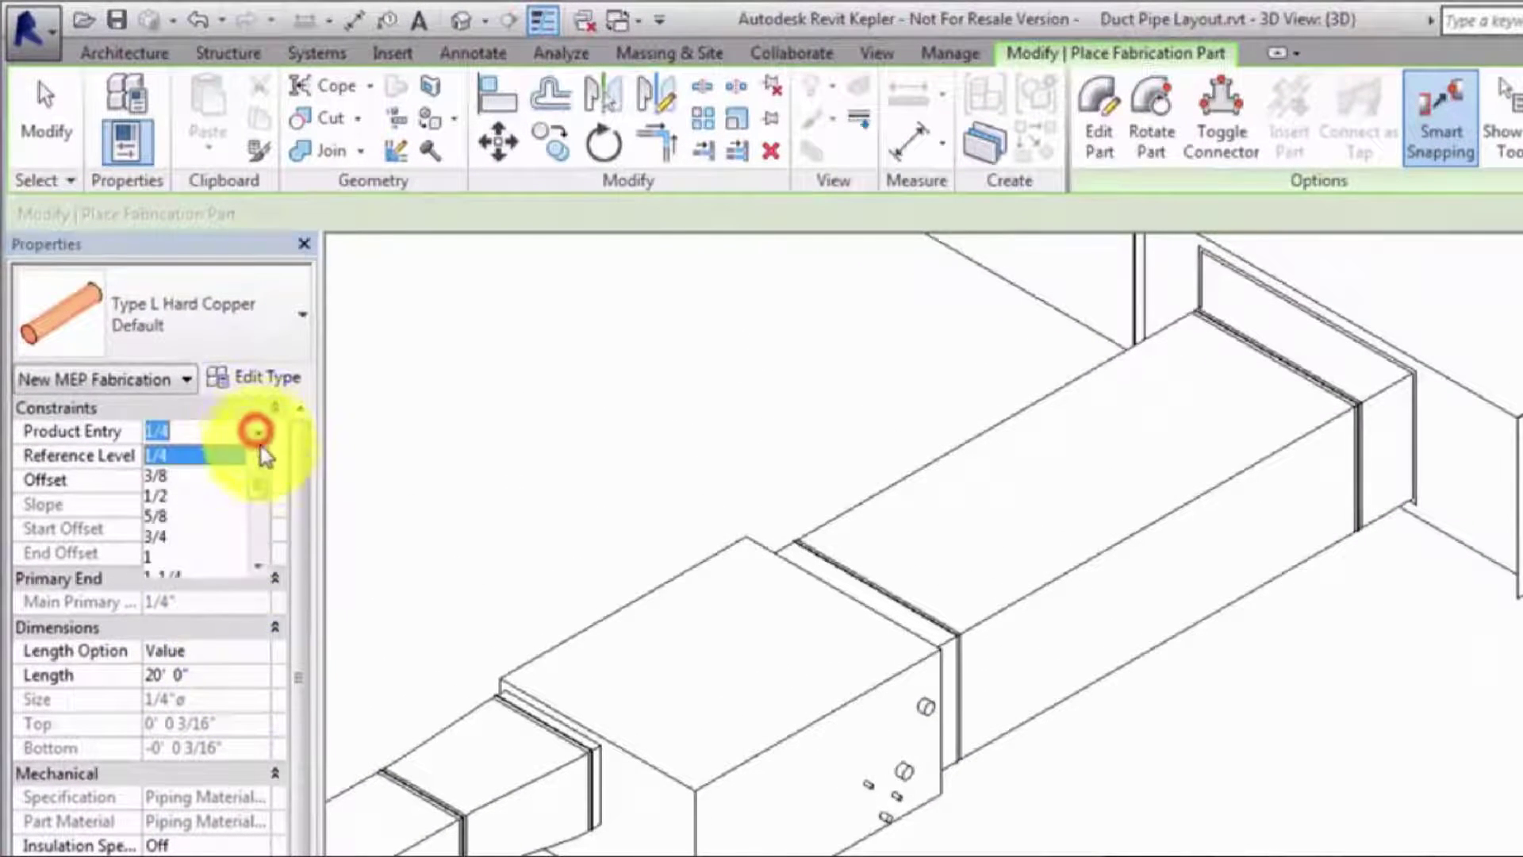
pyautogui.scroll(-2, 255, 512)
pyautogui.click(211, 497)
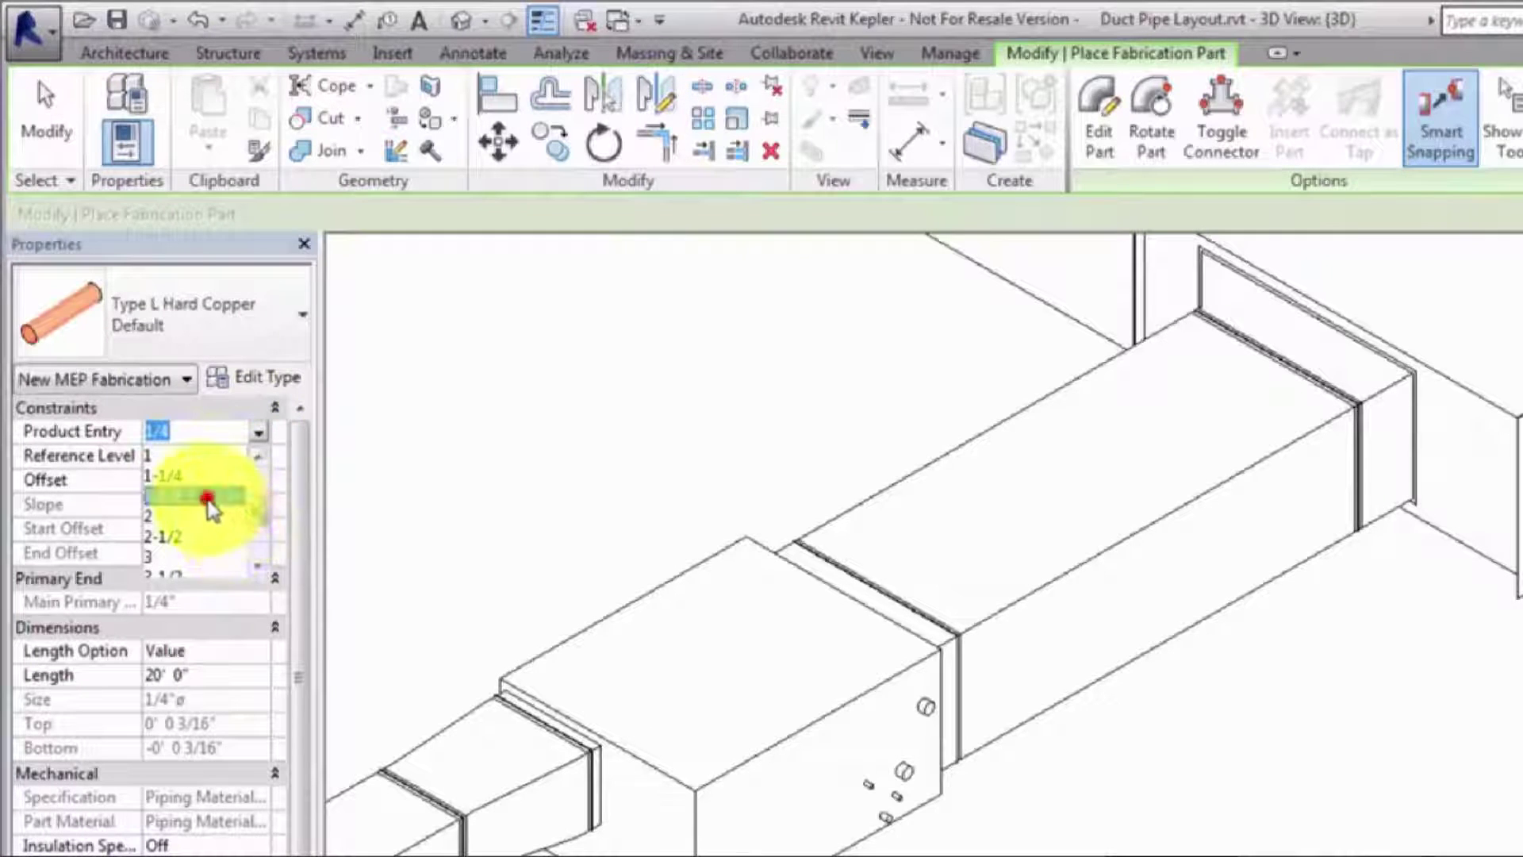
pyautogui.click(208, 673)
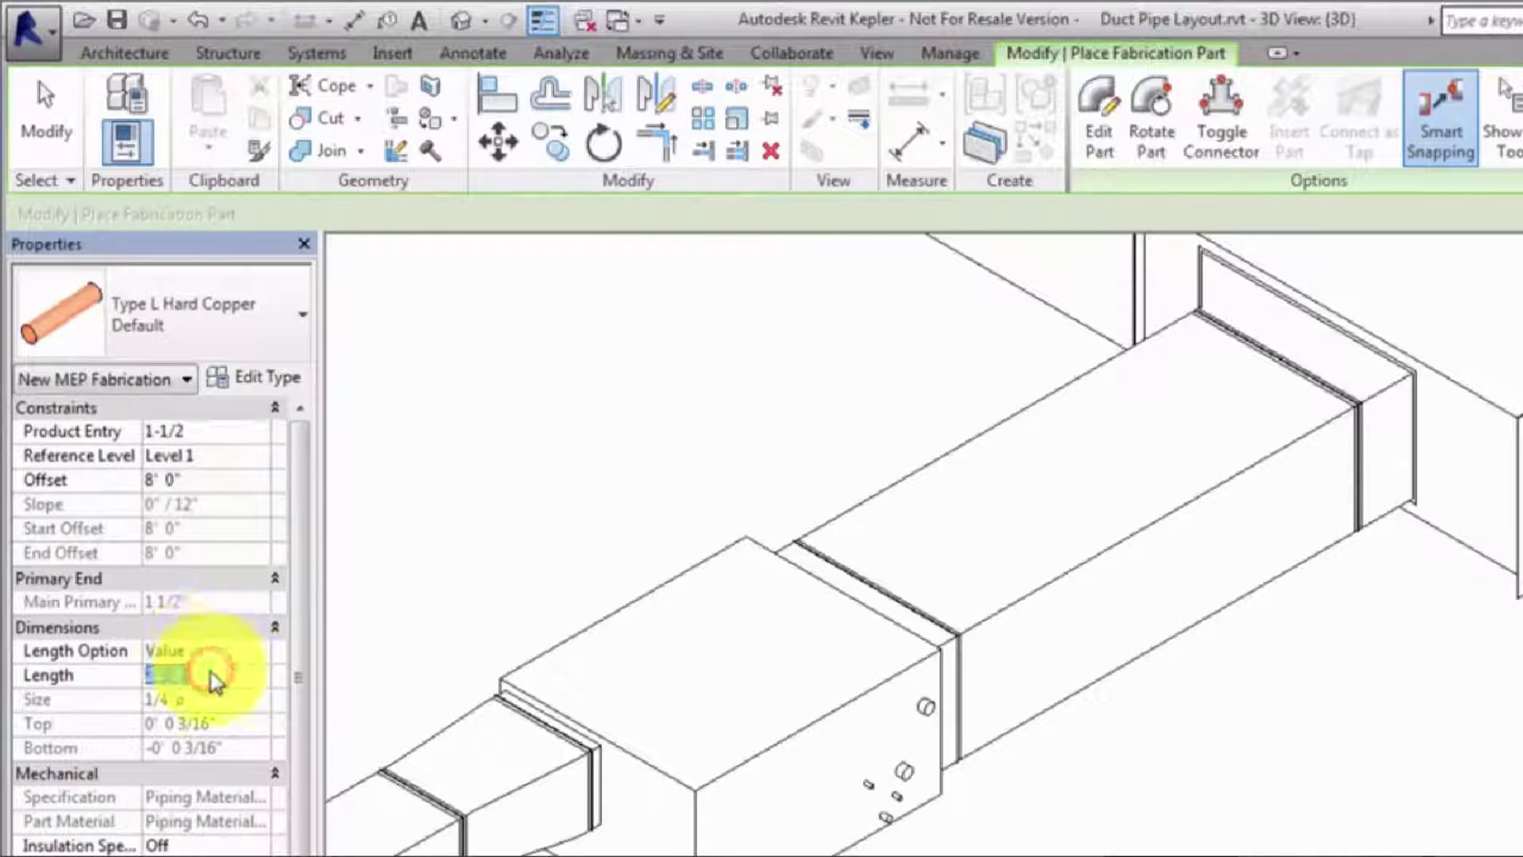
pyautogui.write('6')
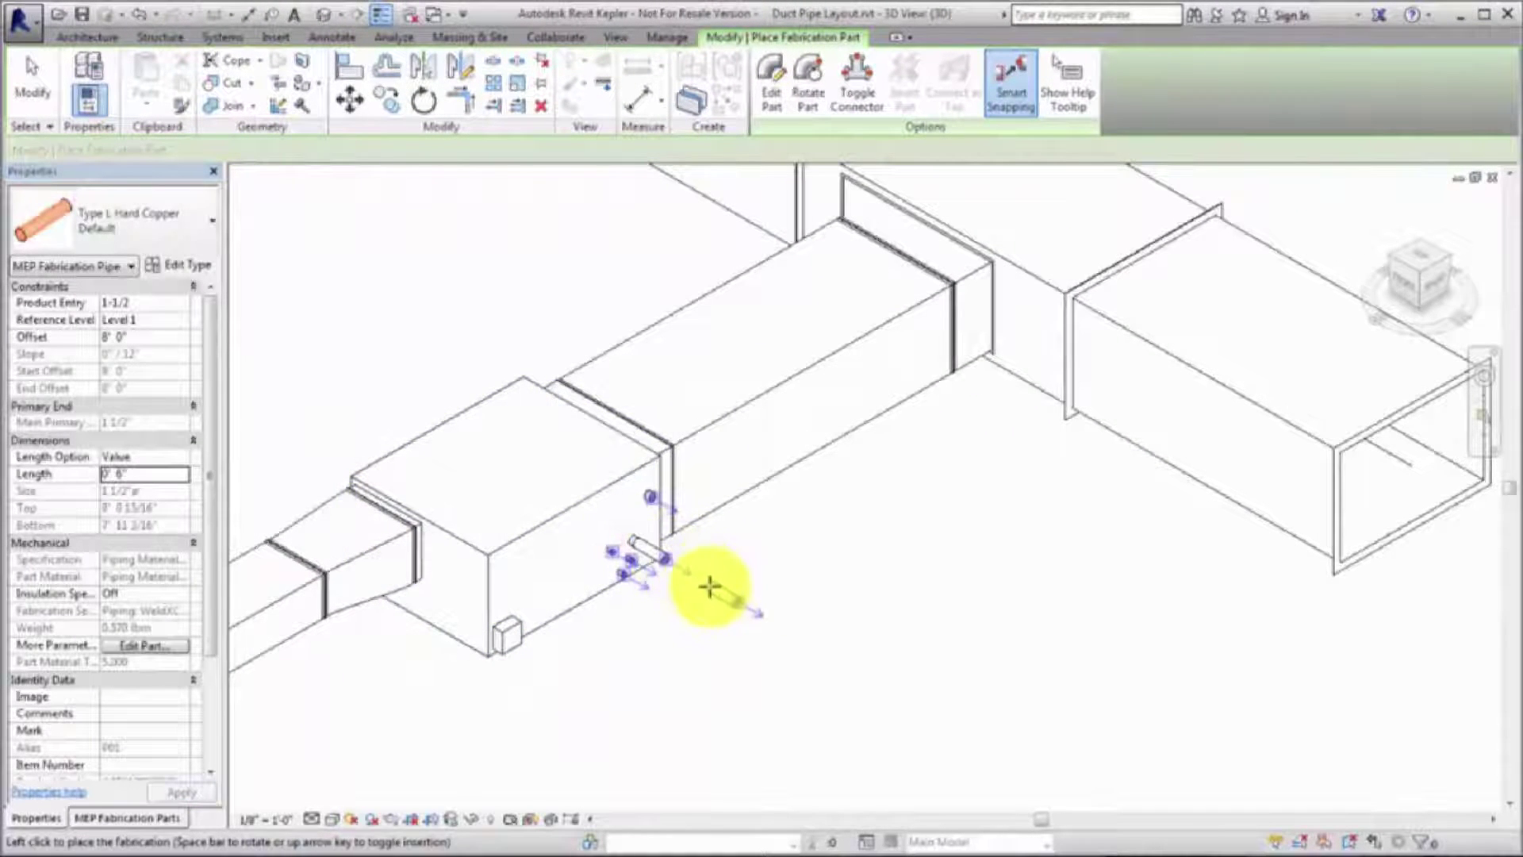
# - Attach a Short Radius 90 Elbow CxC fitting to the short copper pipe's end
pyautogui.click(151, 820)
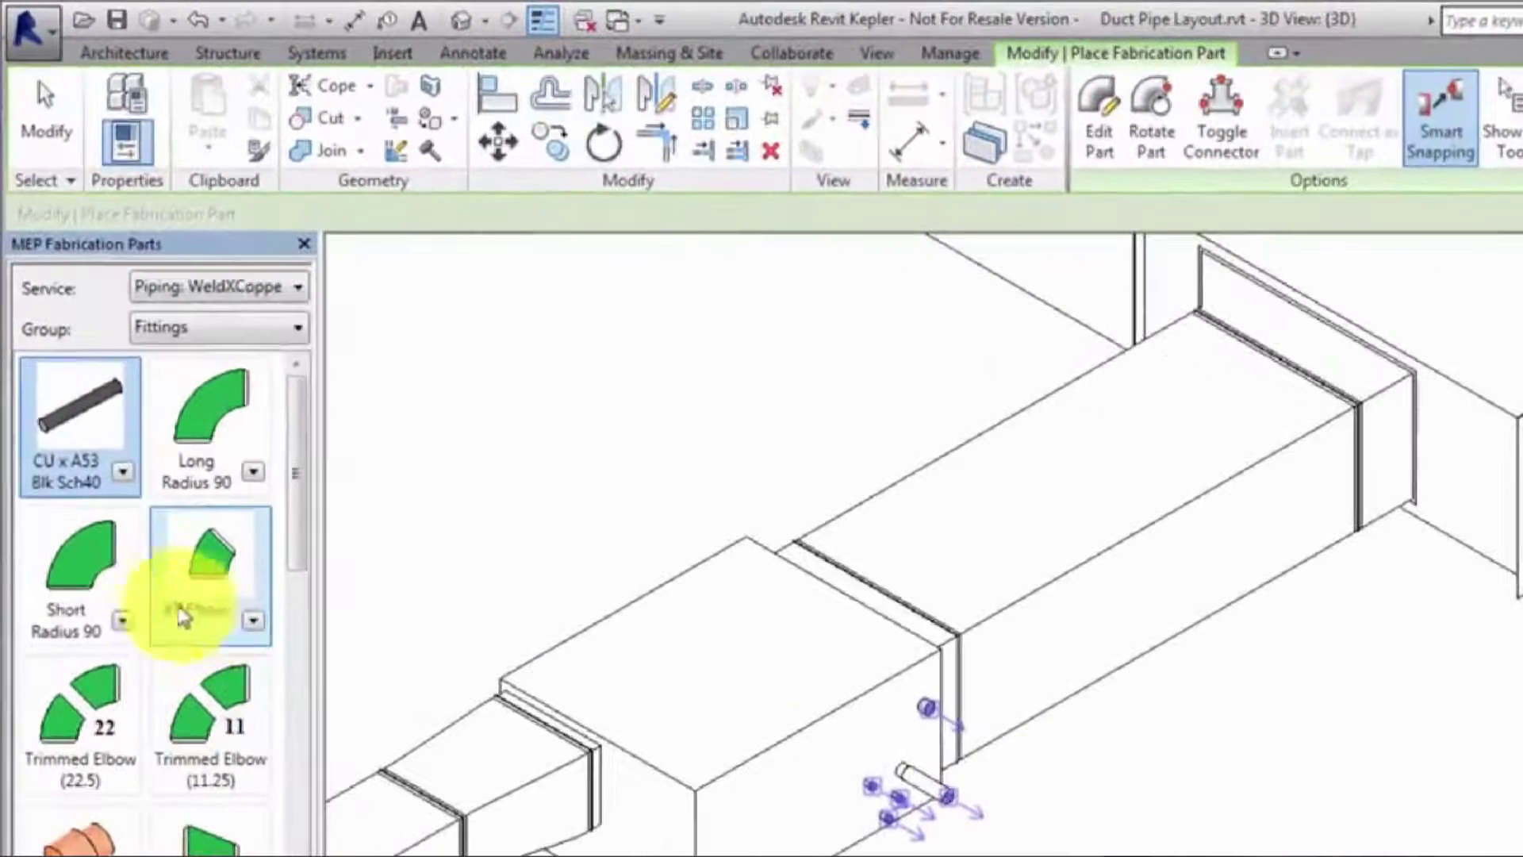
pyautogui.click(121, 622)
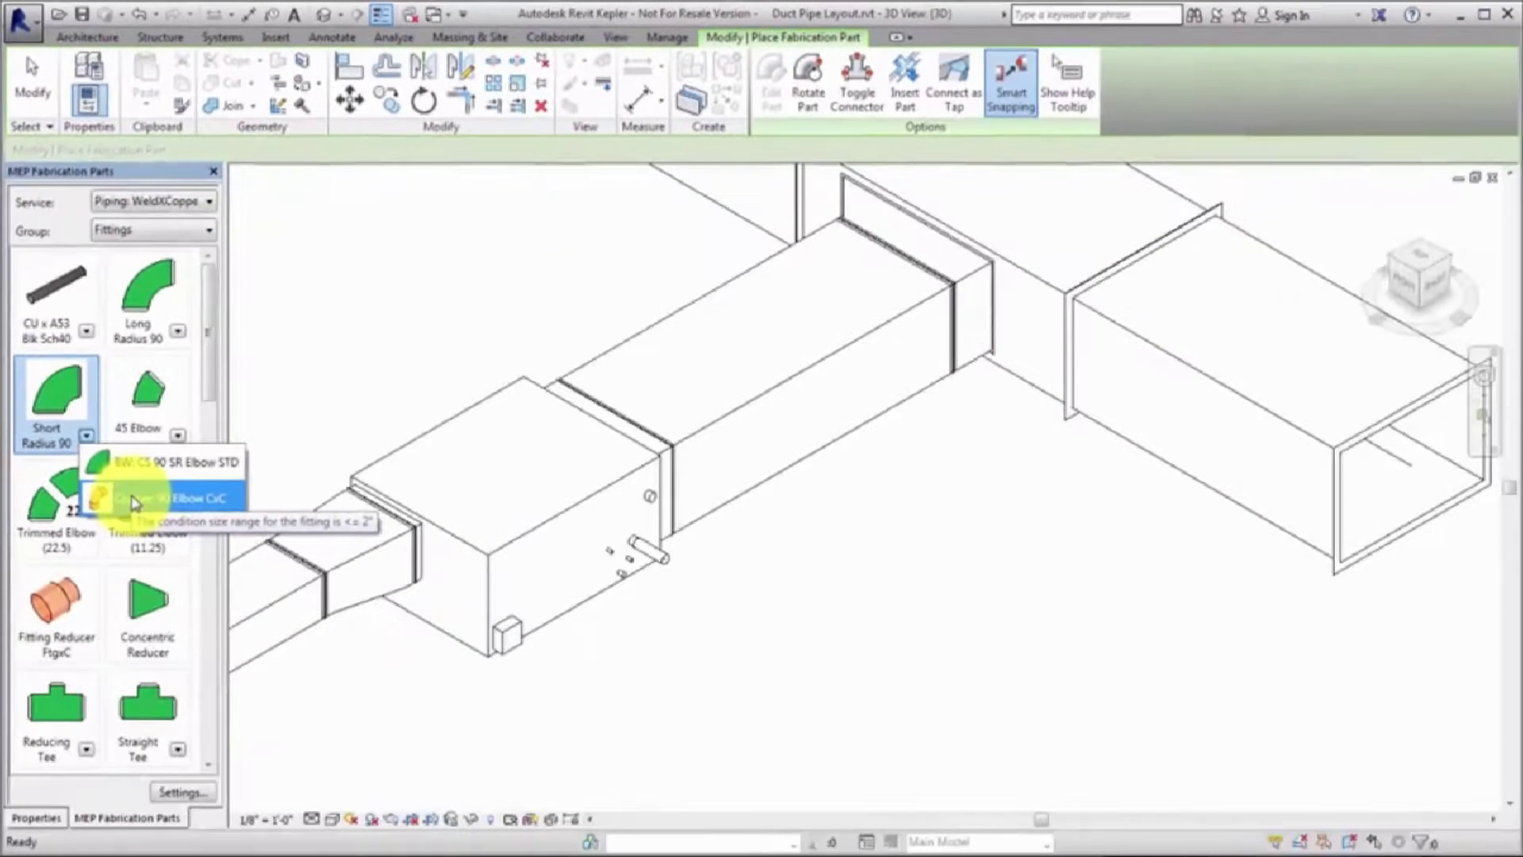
pyautogui.click(132, 500)
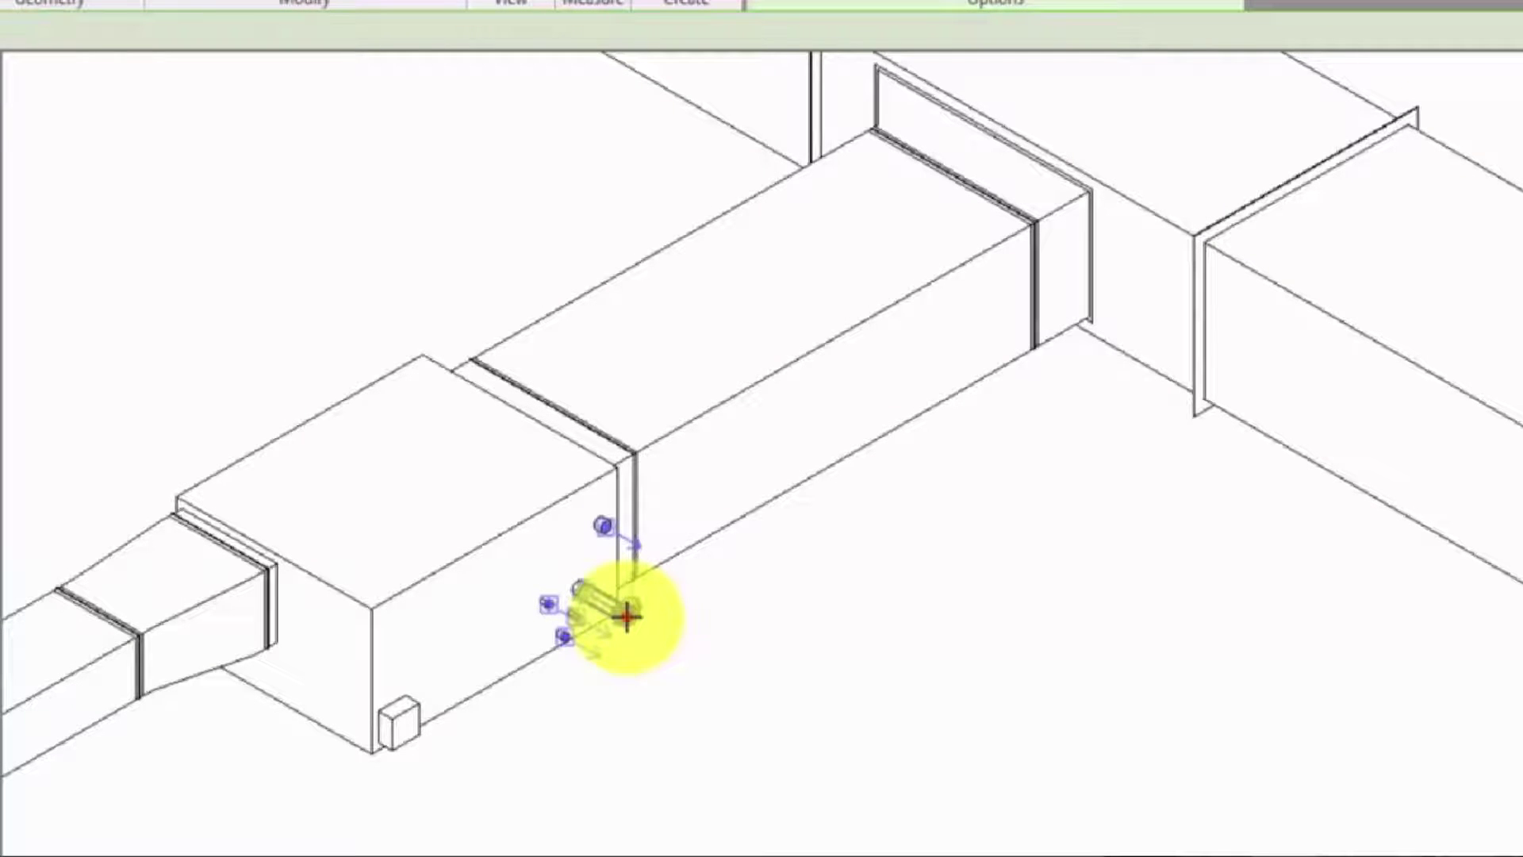
pyautogui.click(627, 615)
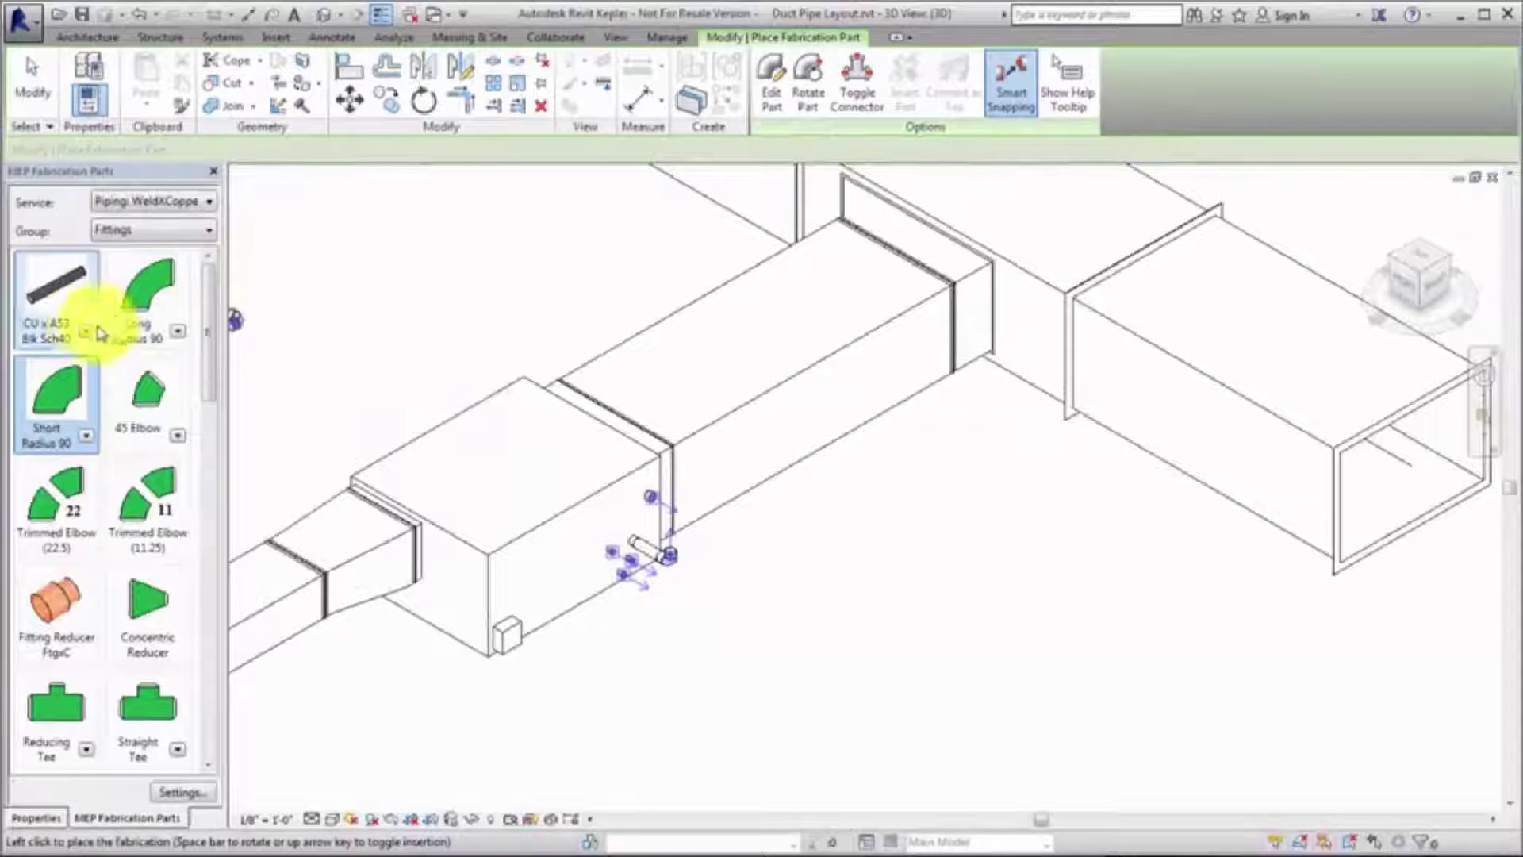
# - Place a vertical 2' 0" Type1 Weld Copper pipe rising from the elbow
pyautogui.click(85, 331)
pyautogui.click(161, 397)
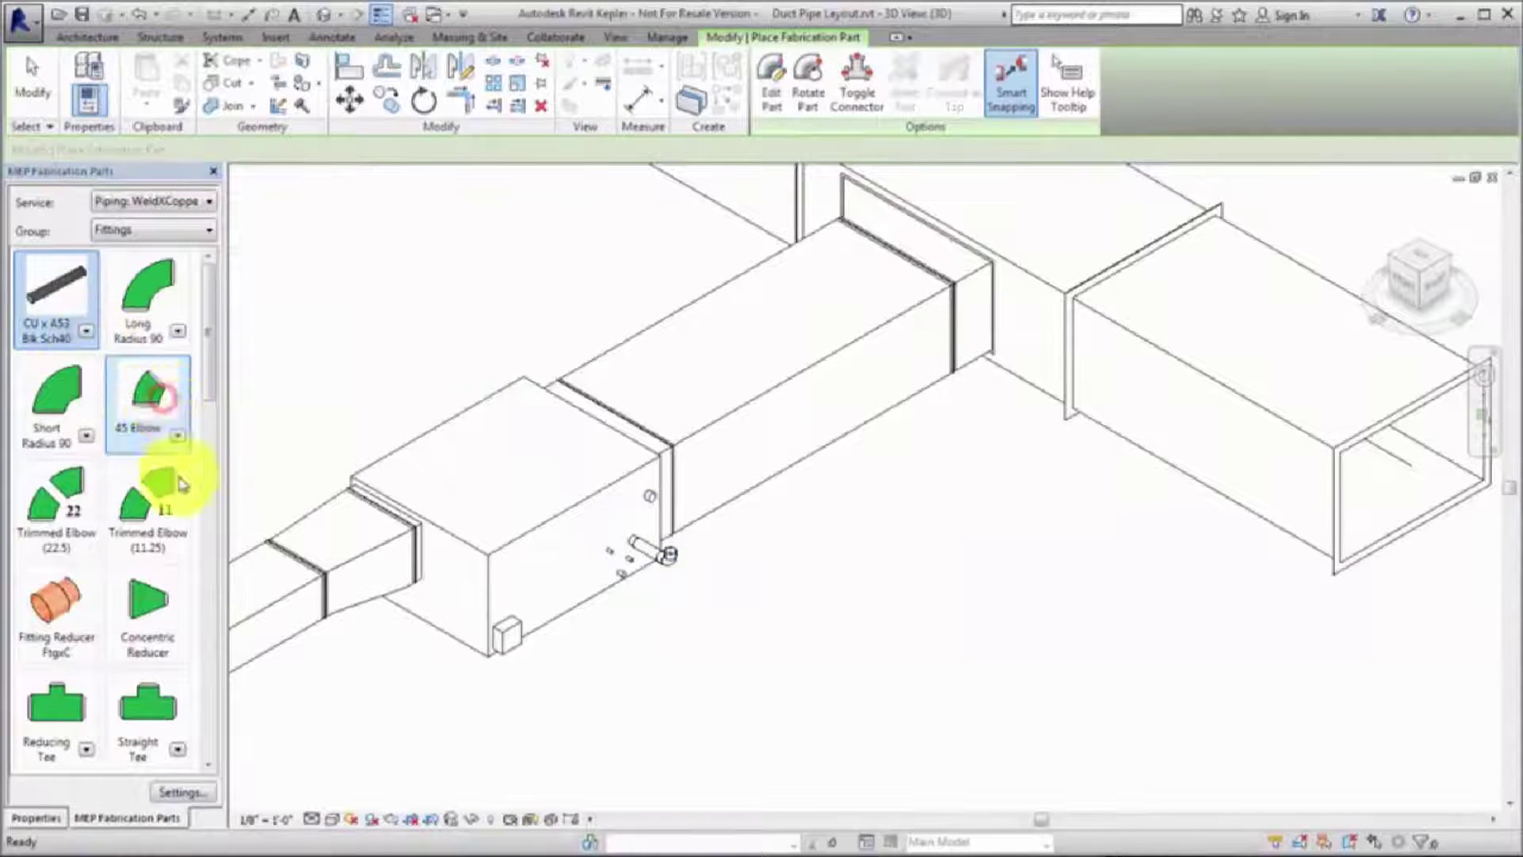
pyautogui.click(36, 818)
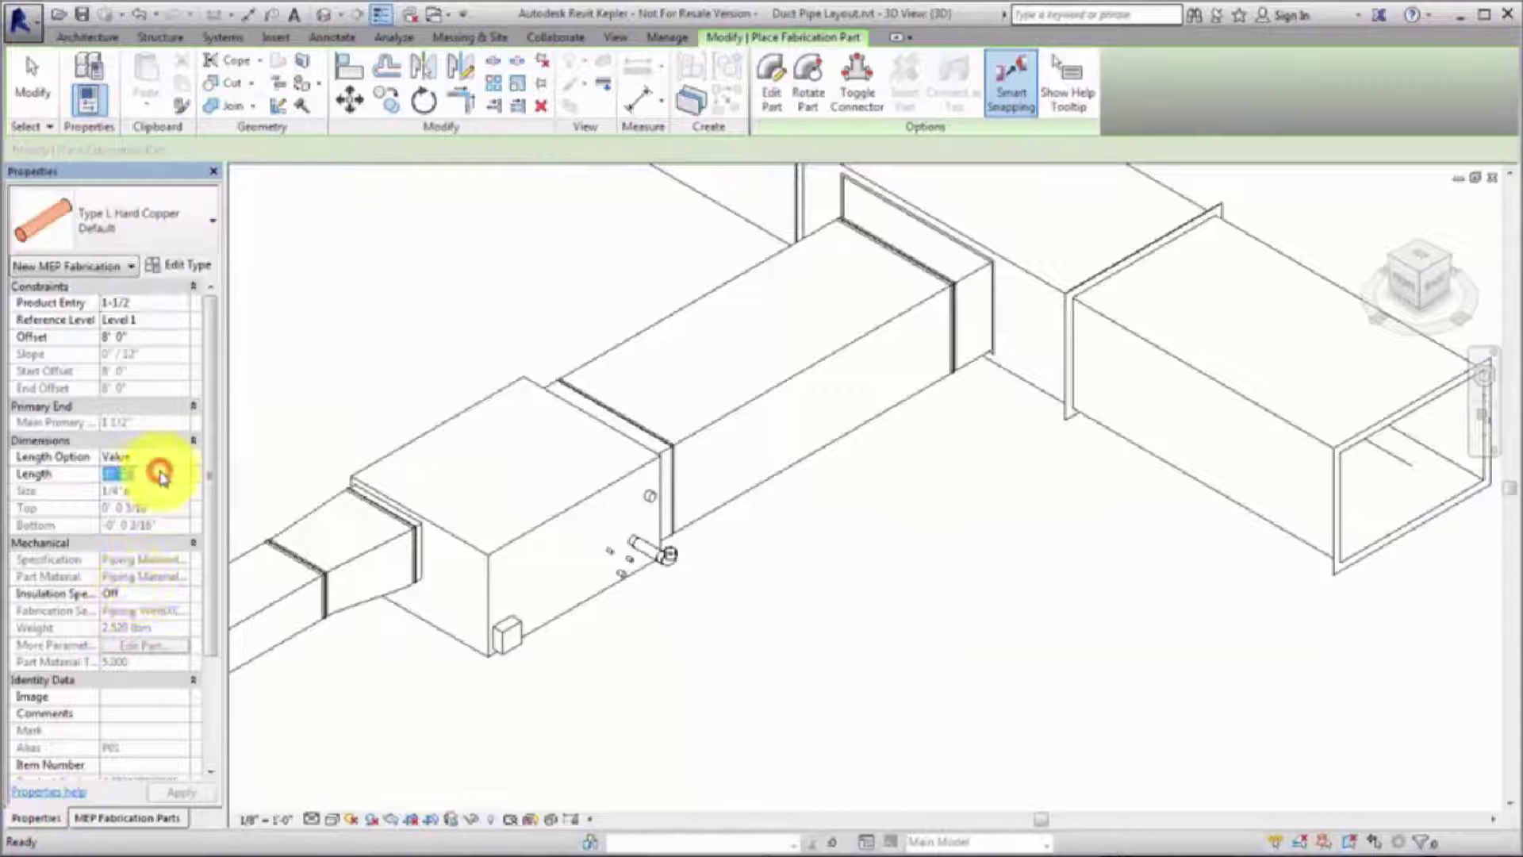
pyautogui.press('Return')
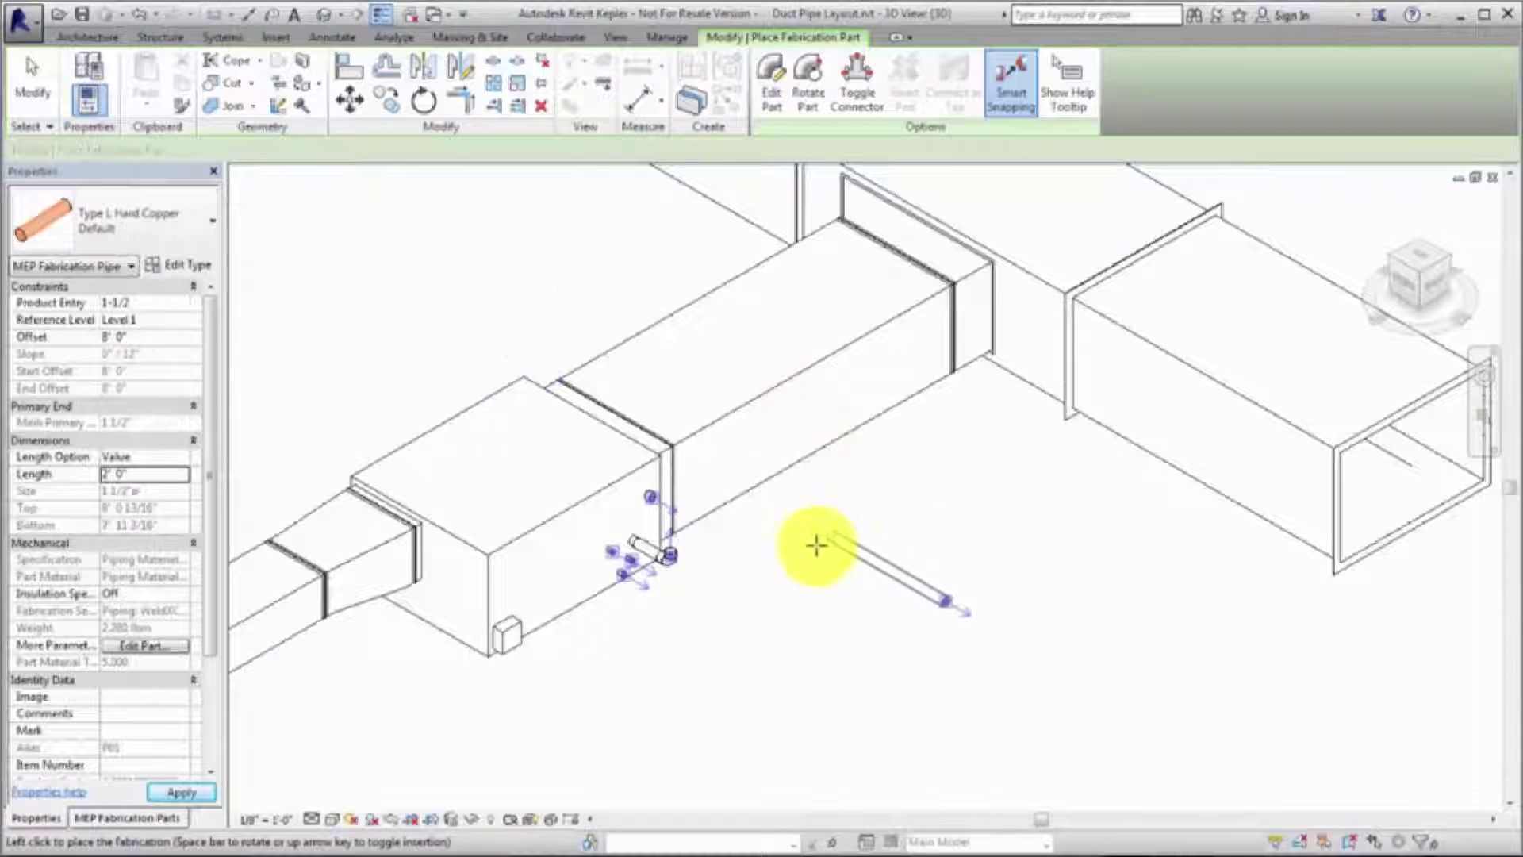
pyautogui.click(672, 553)
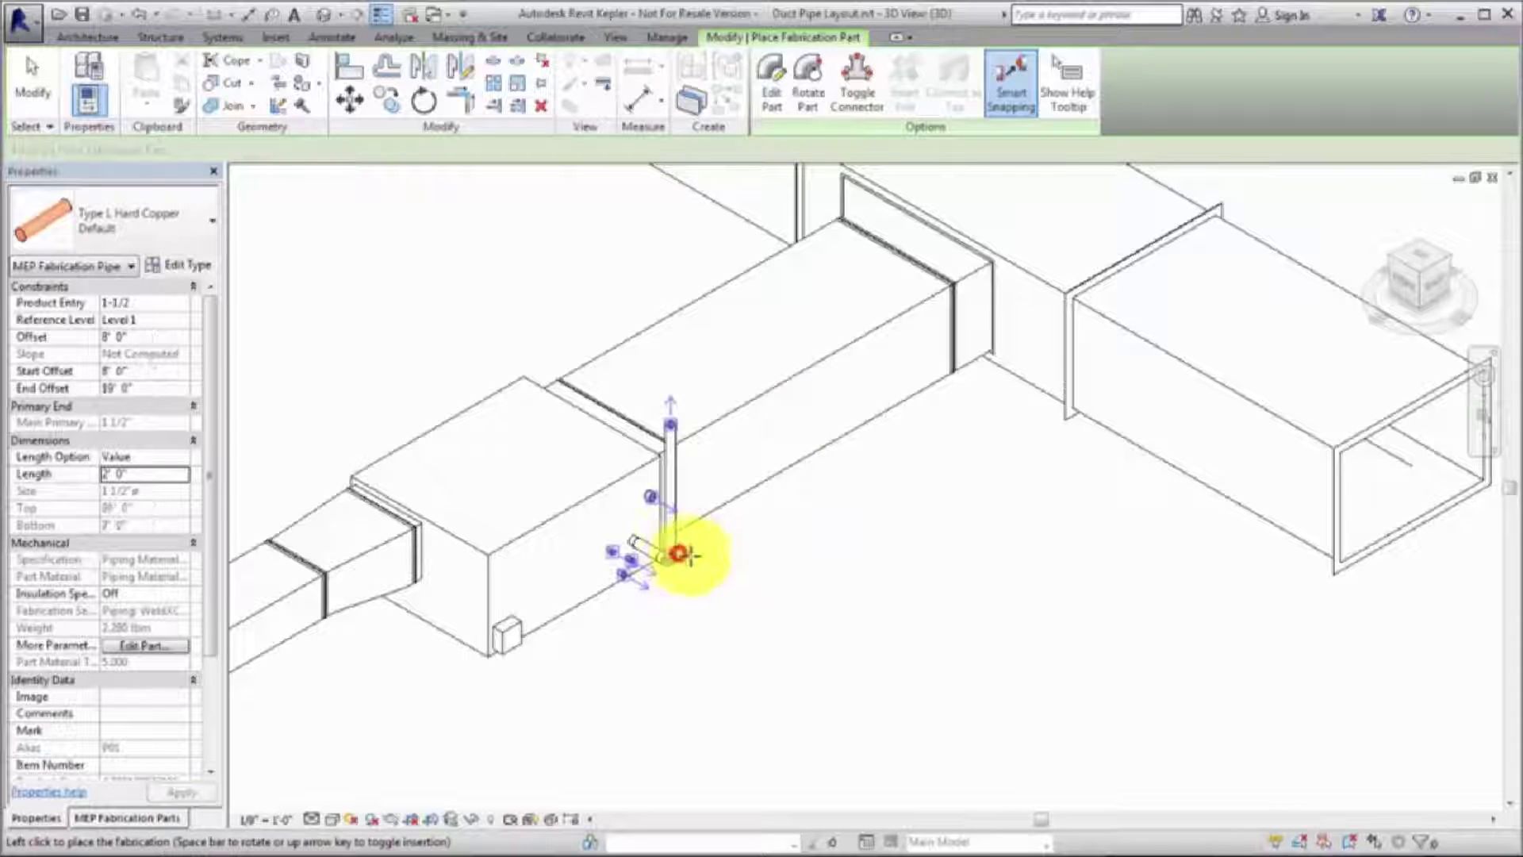
# - Cap the top of the copper riser with a Short Radius 90 elbow
pyautogui.click(123, 817)
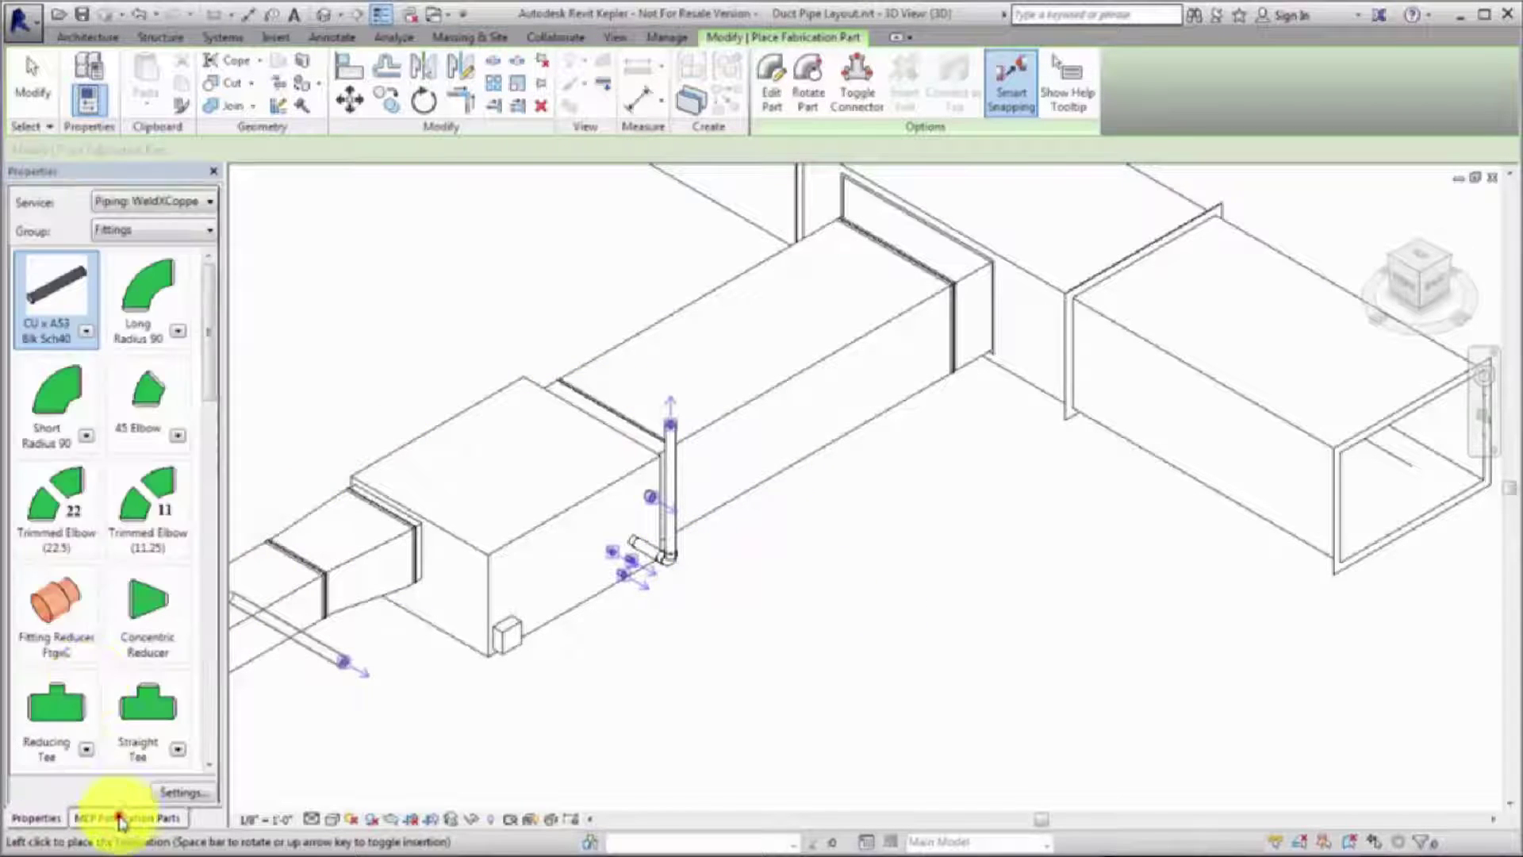
pyautogui.click(52, 429)
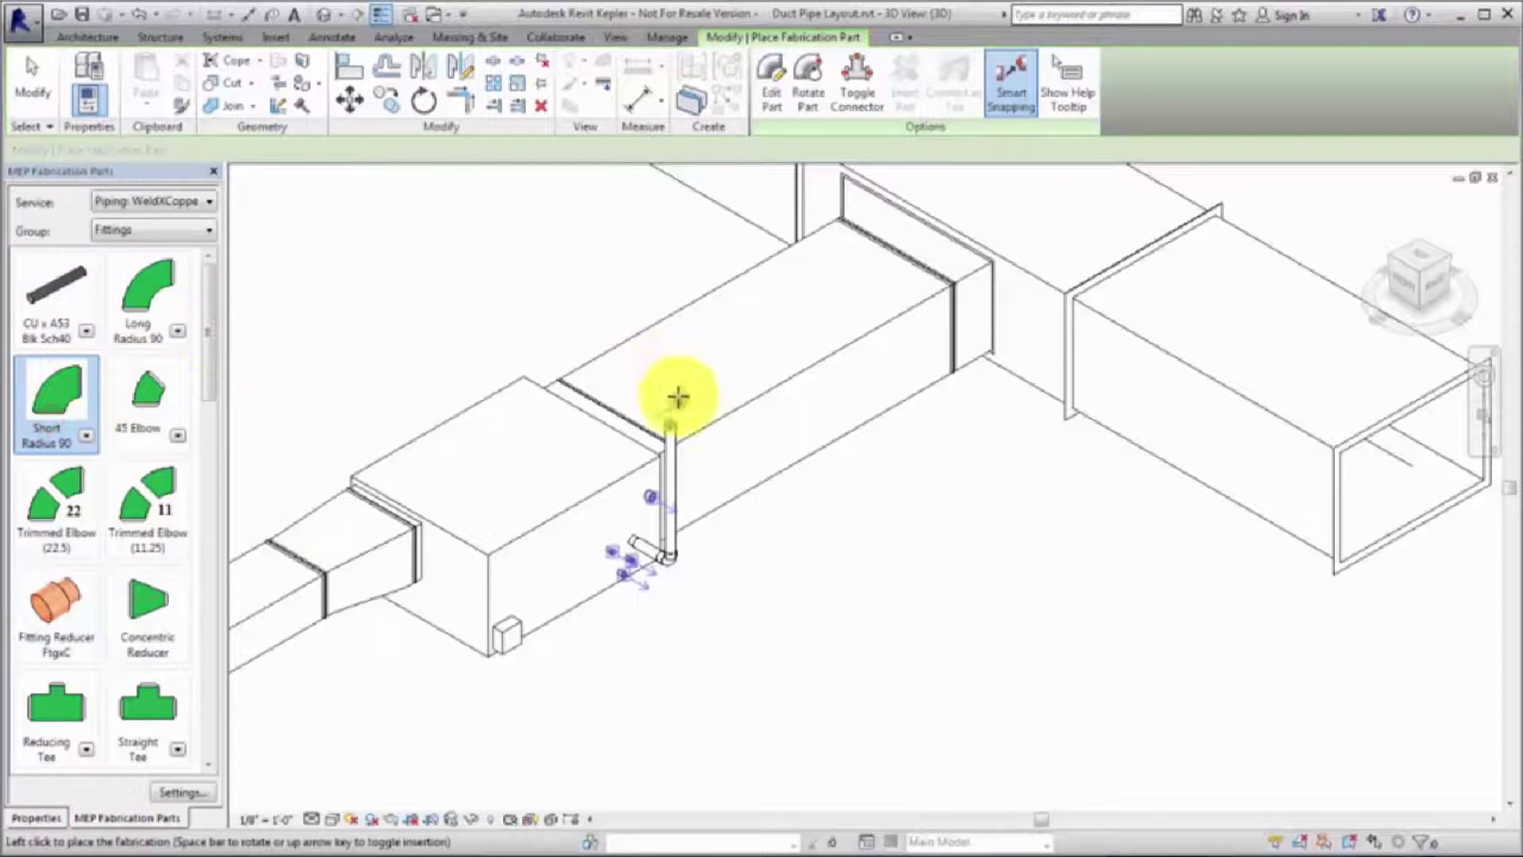
pyautogui.click(671, 424)
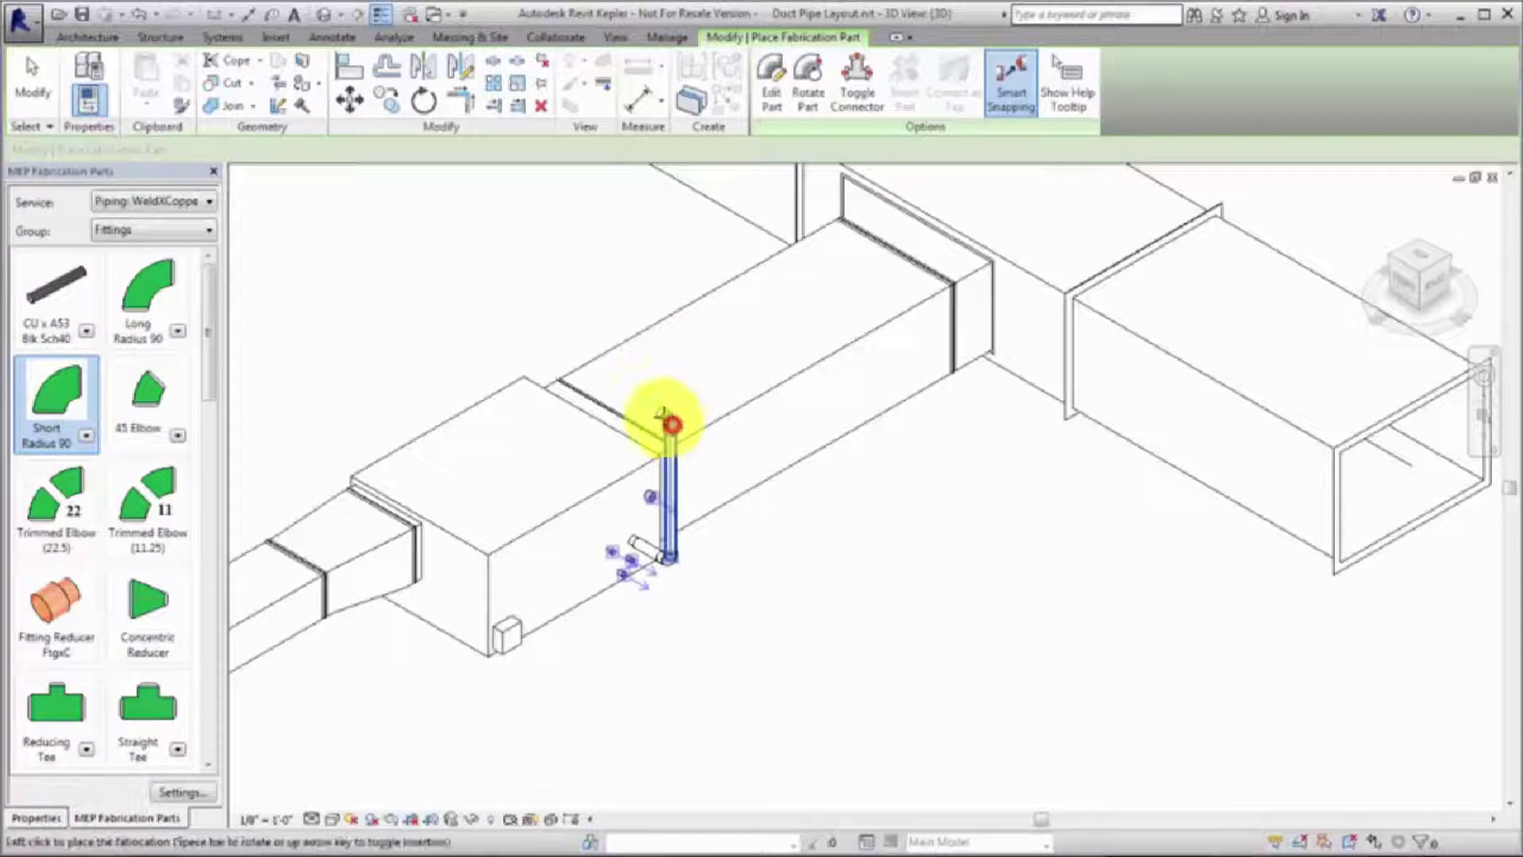
pyautogui.press('Escape')
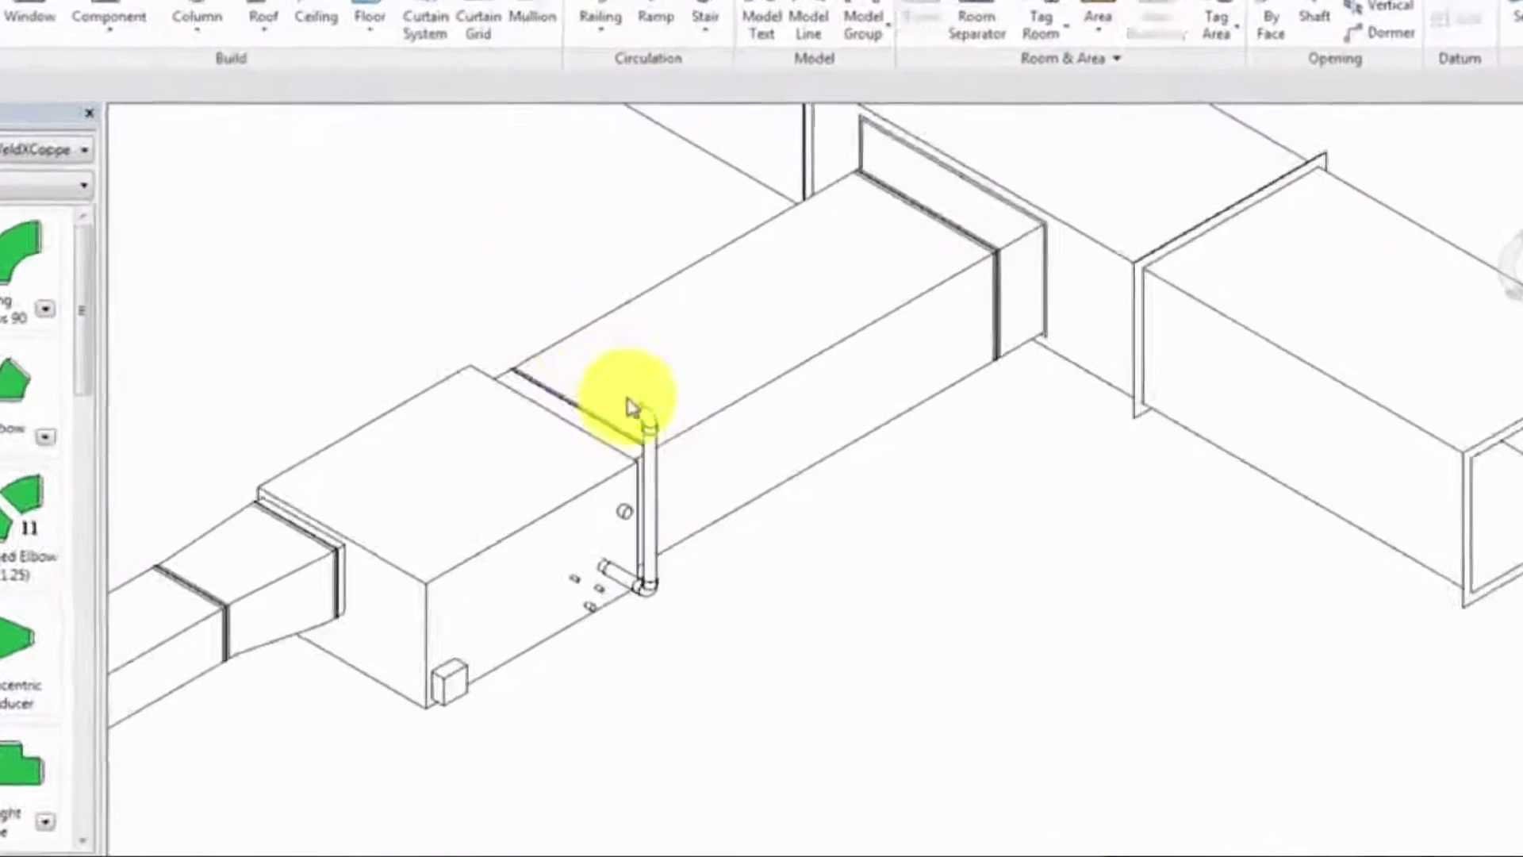
pyautogui.click(644, 415)
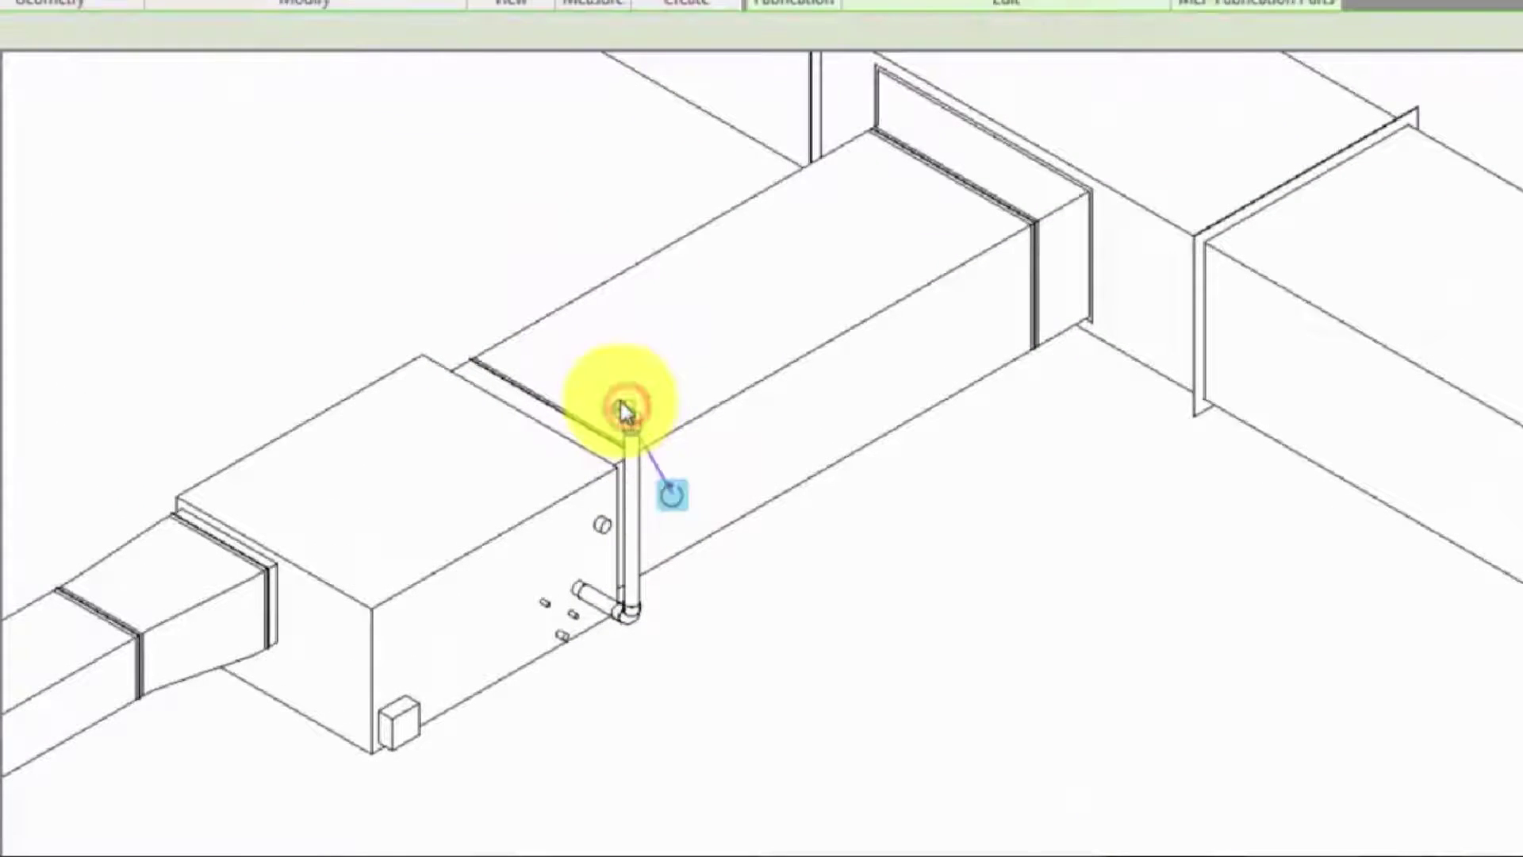
# - Rotate the riser's top elbow 30° about the riser
pyautogui.click(675, 500)
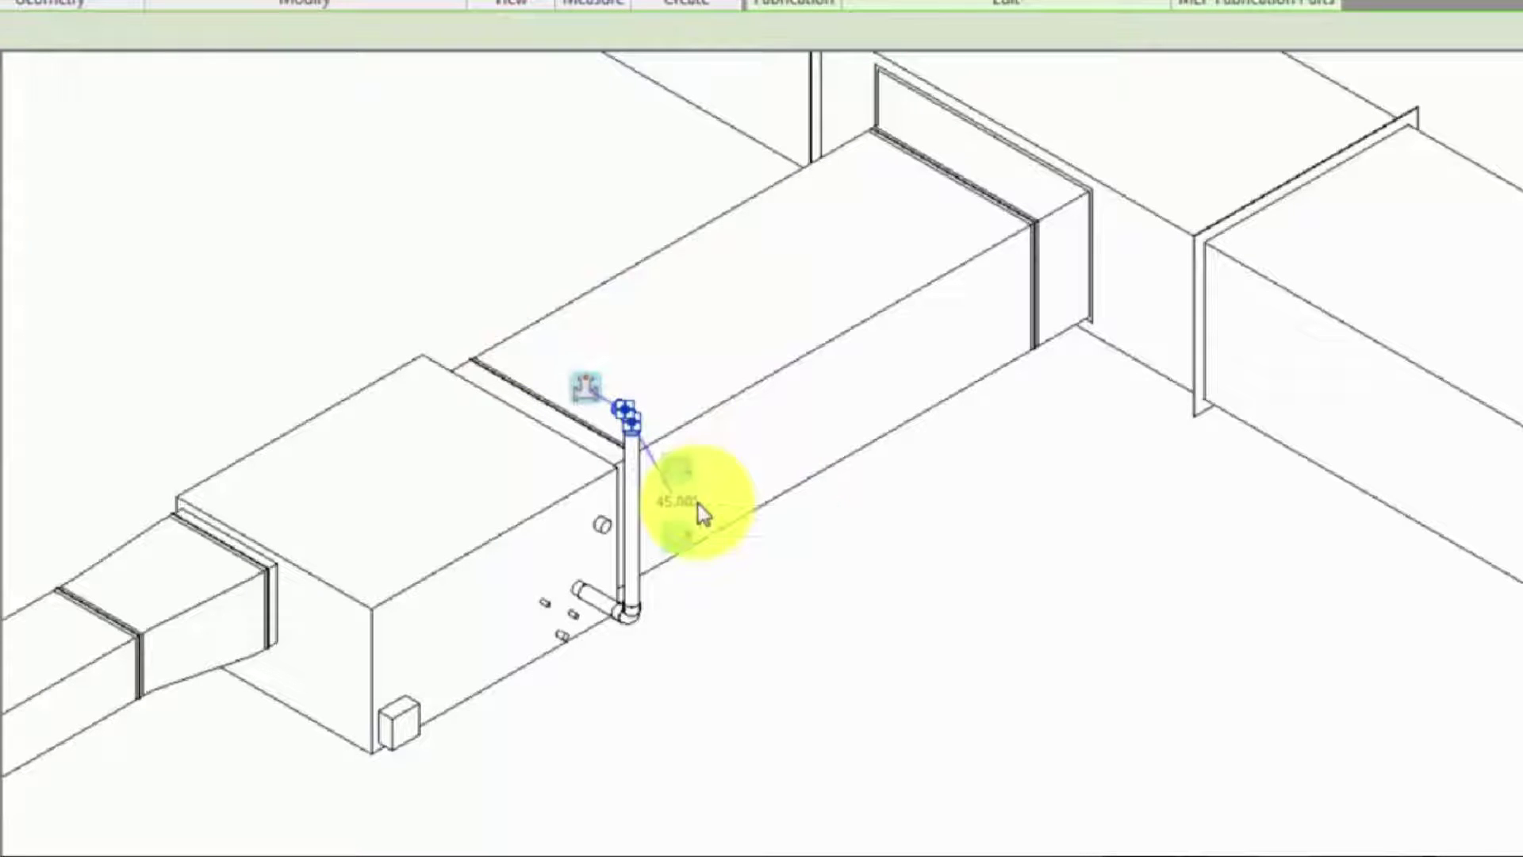
pyautogui.click(675, 470)
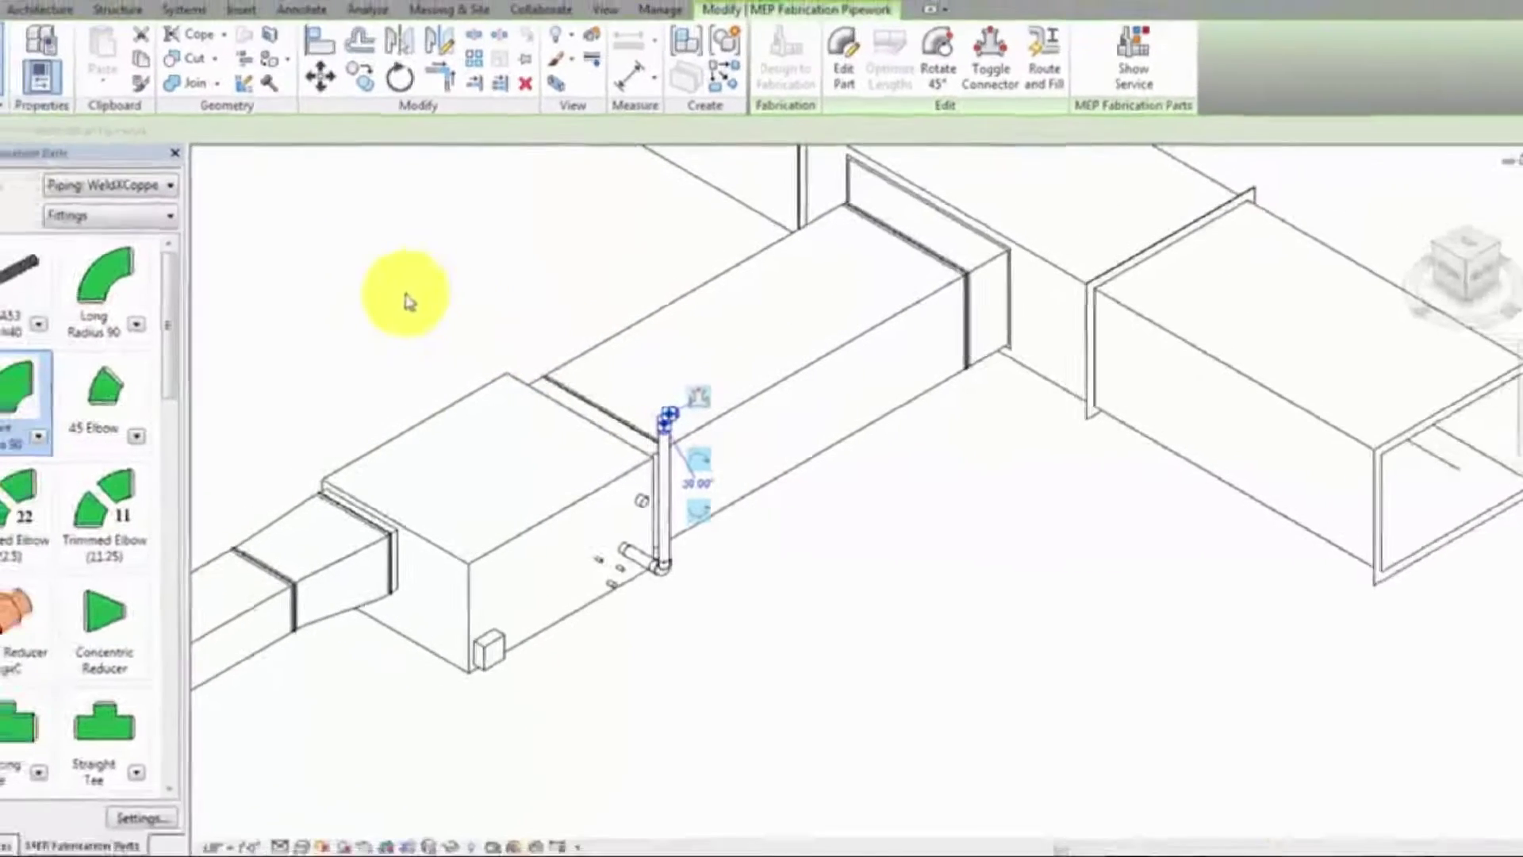
pyautogui.click(427, 305)
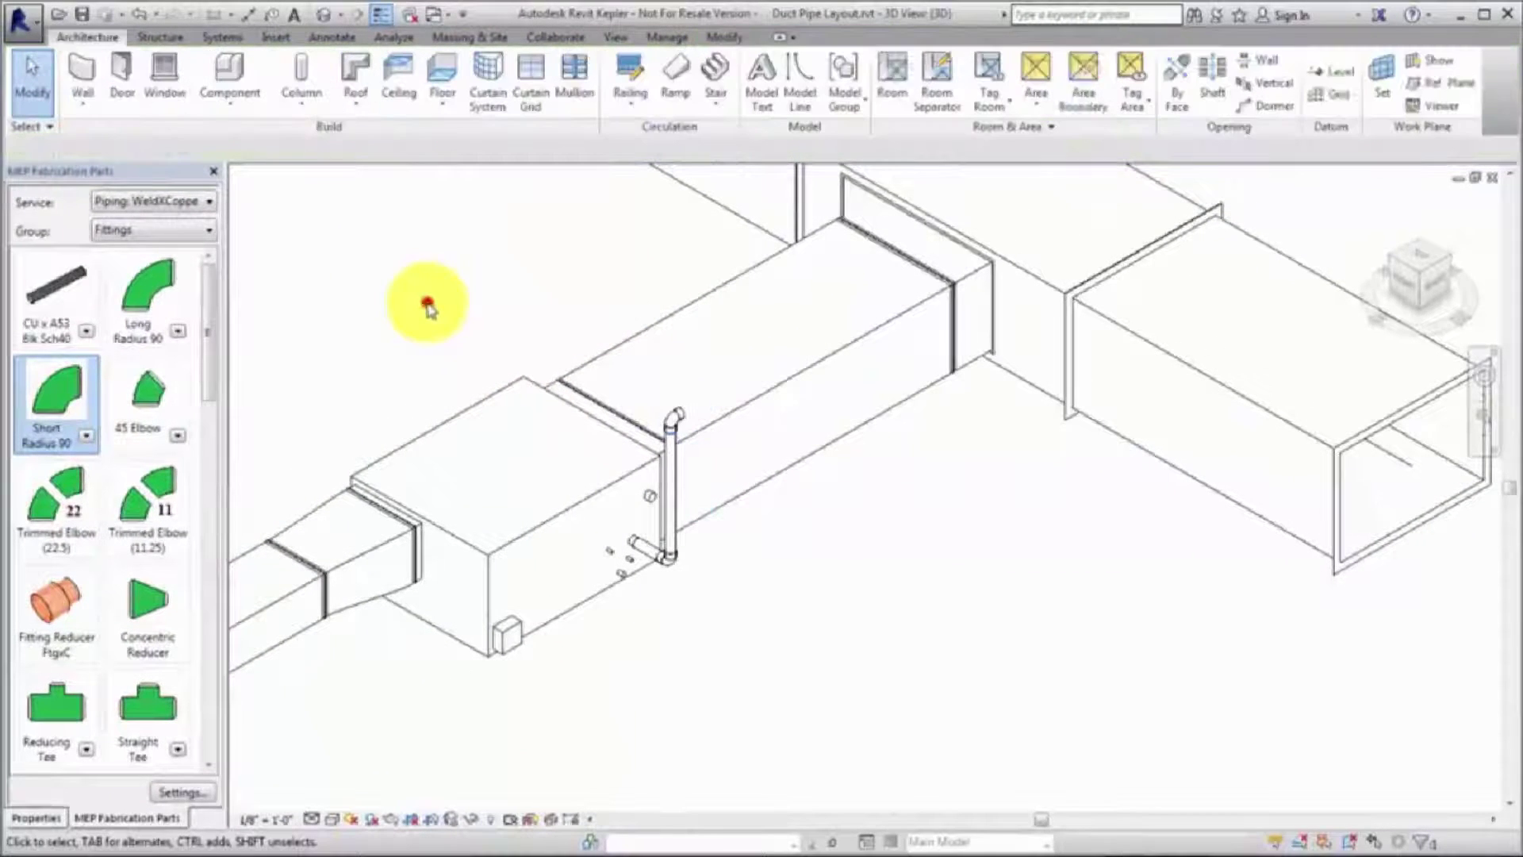
# - Run a CU x A53 copper pipe from the elbow along the duct, then list Hangers parts
pyautogui.click(51, 309)
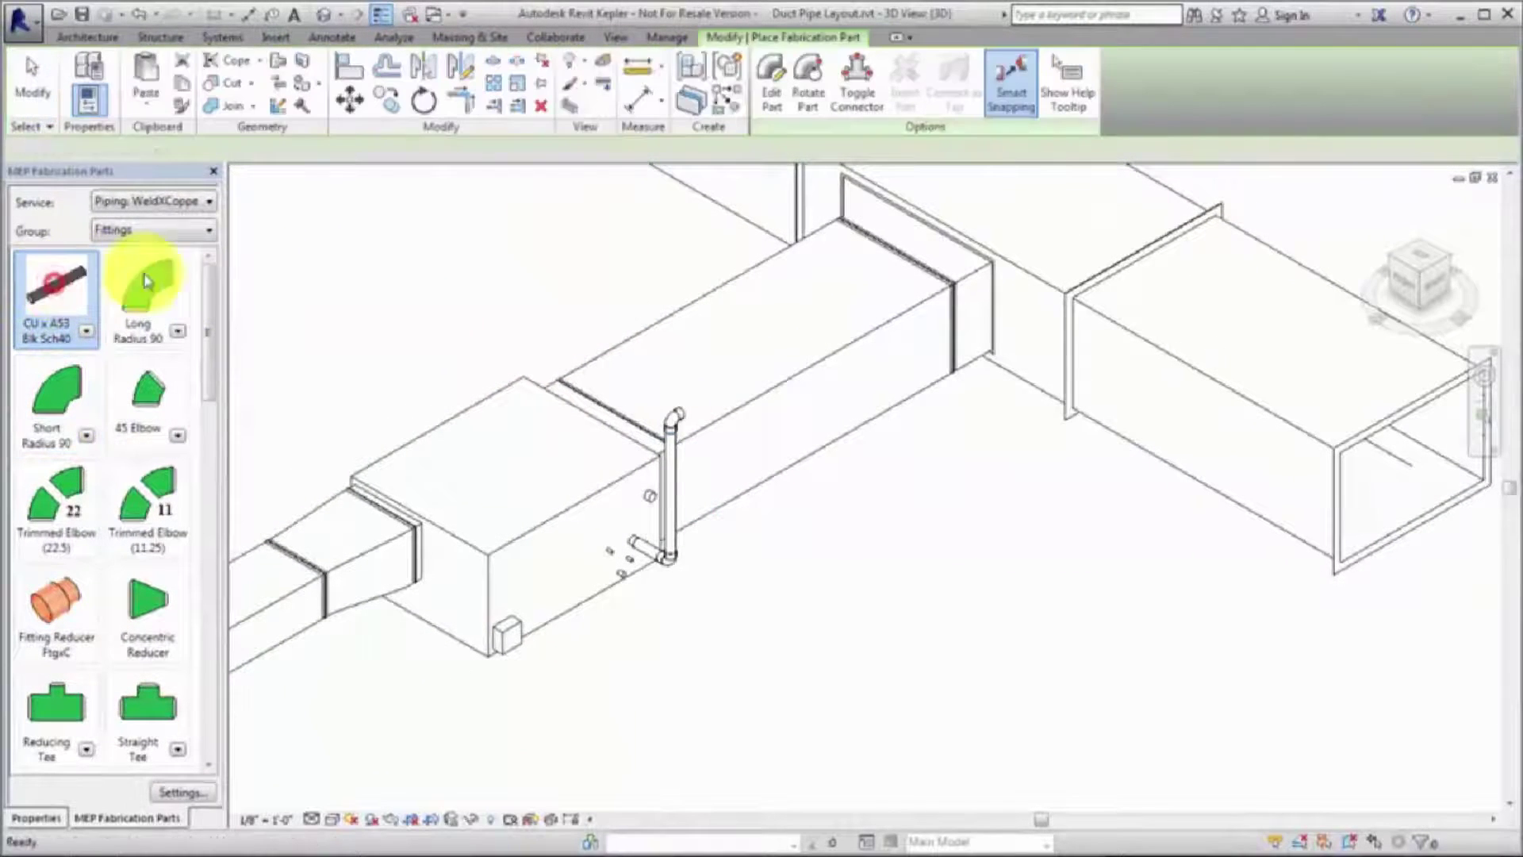
pyautogui.click(673, 412)
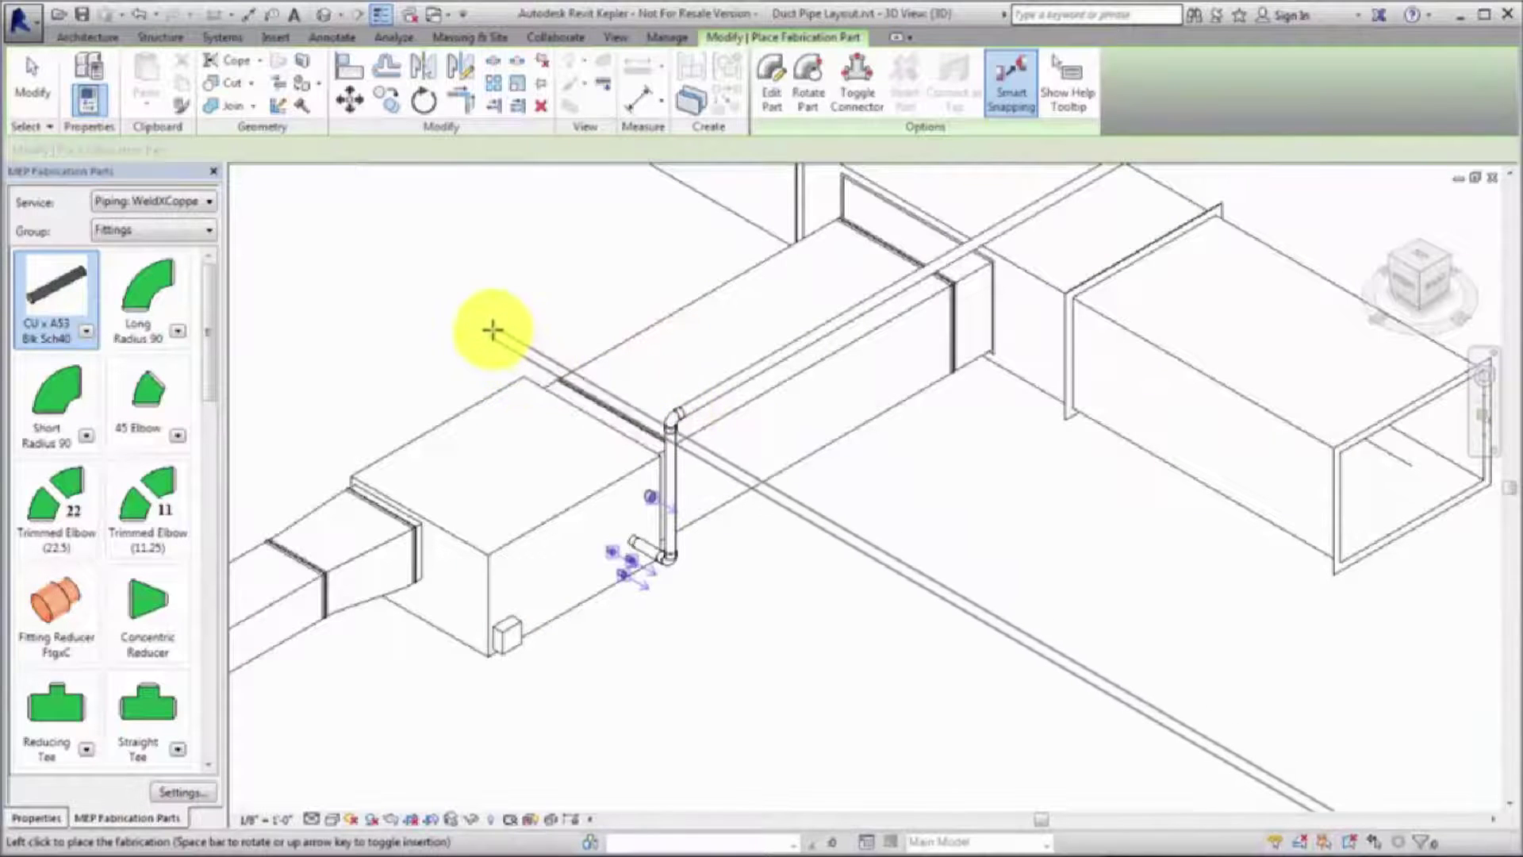
pyautogui.click(183, 230)
pyautogui.click(150, 282)
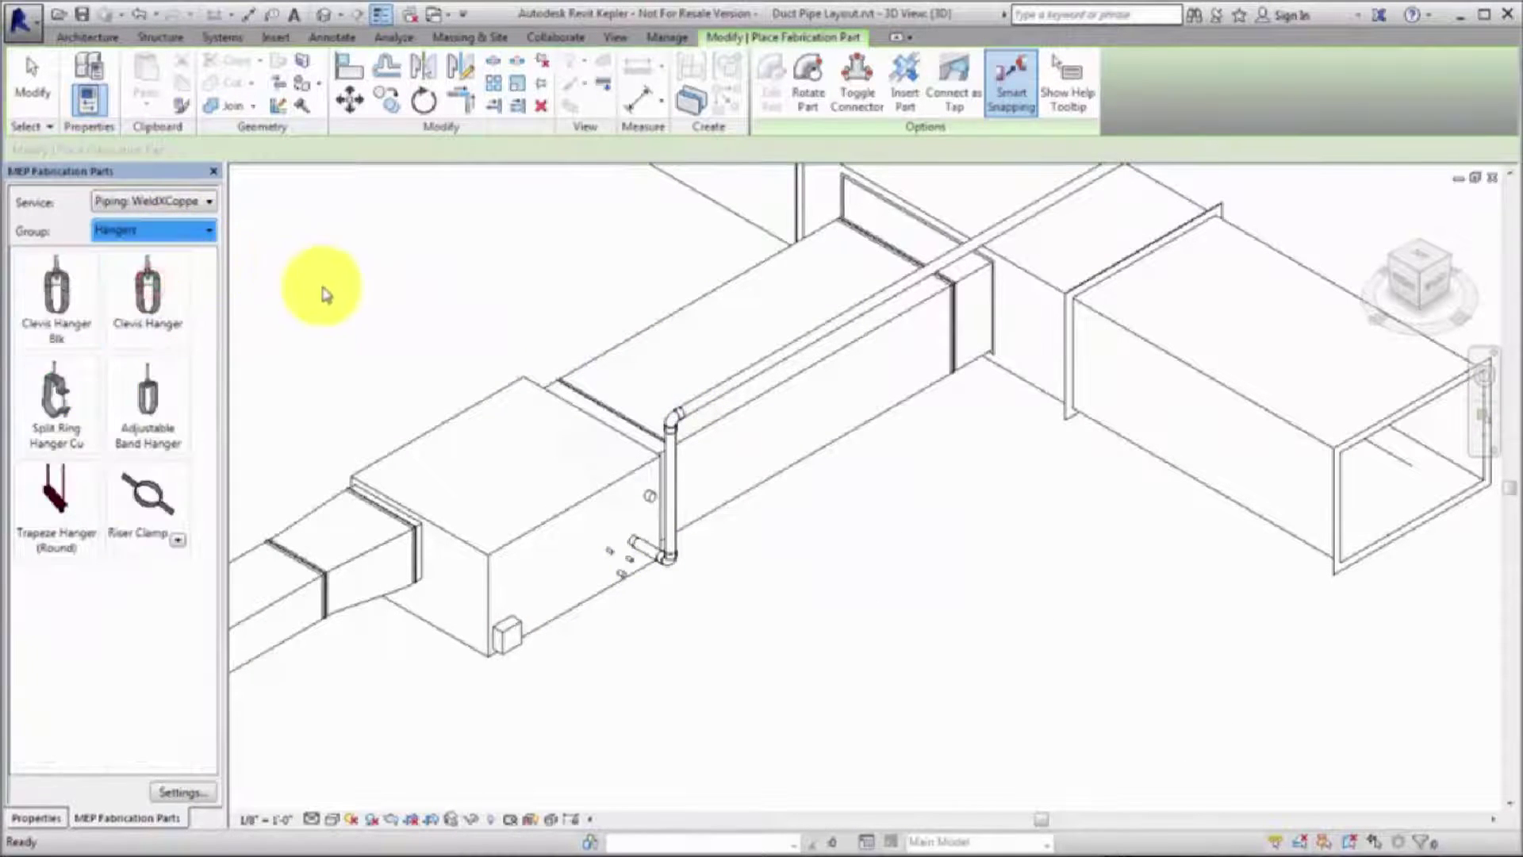
# - Place two Clevis Hangers on the copper pipe, one far along and one near the riser
pyautogui.click(158, 302)
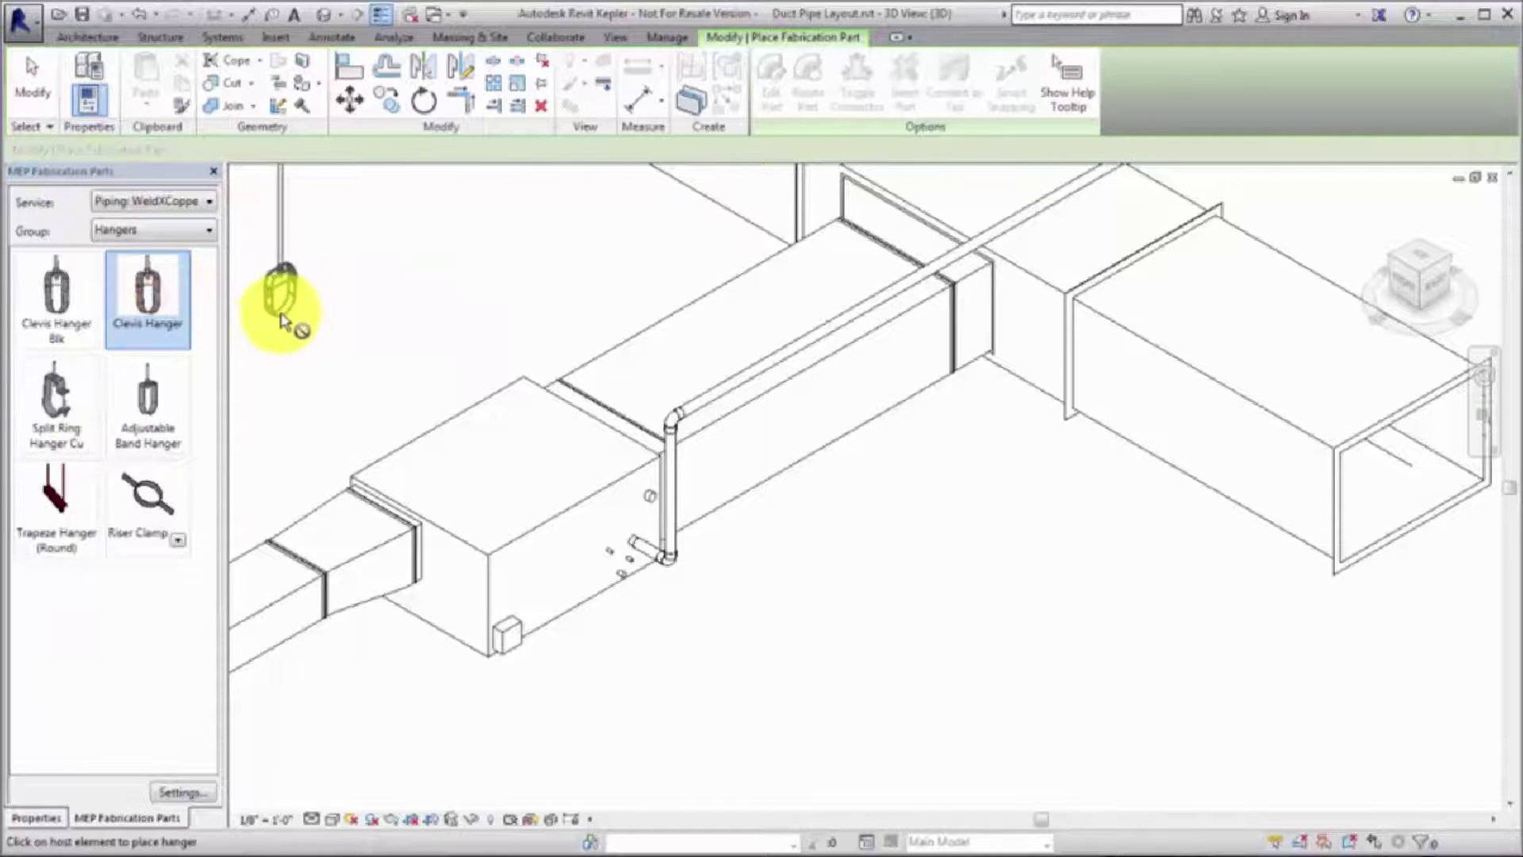
pyautogui.scroll(-1, 301, 318)
pyautogui.scroll(-1, 317, 317)
pyautogui.moveTo(357, 306); pyautogui.dragTo(368, 485, button='middle')
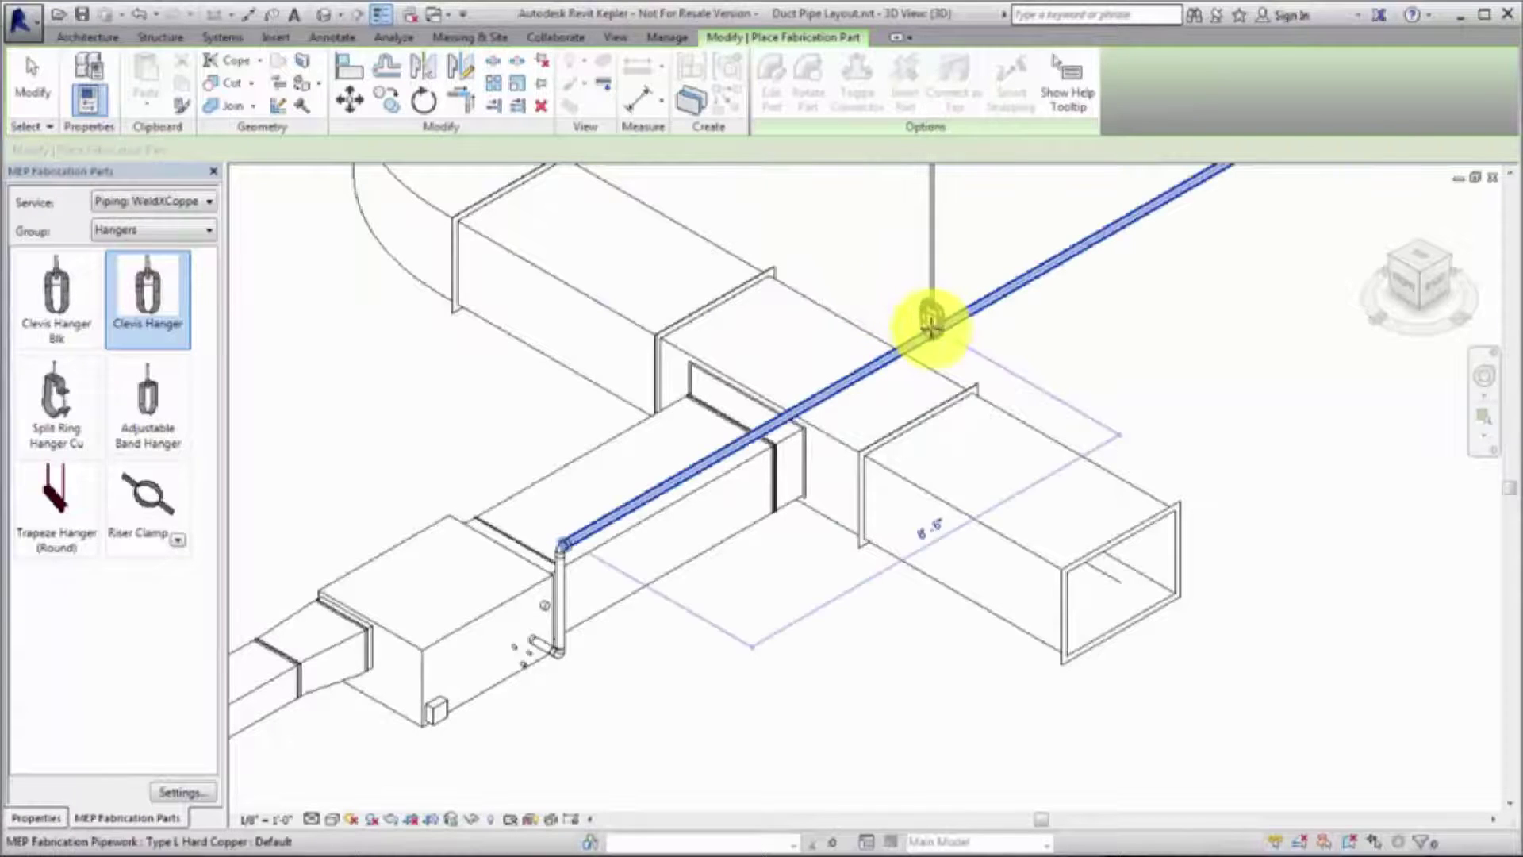
pyautogui.click(933, 332)
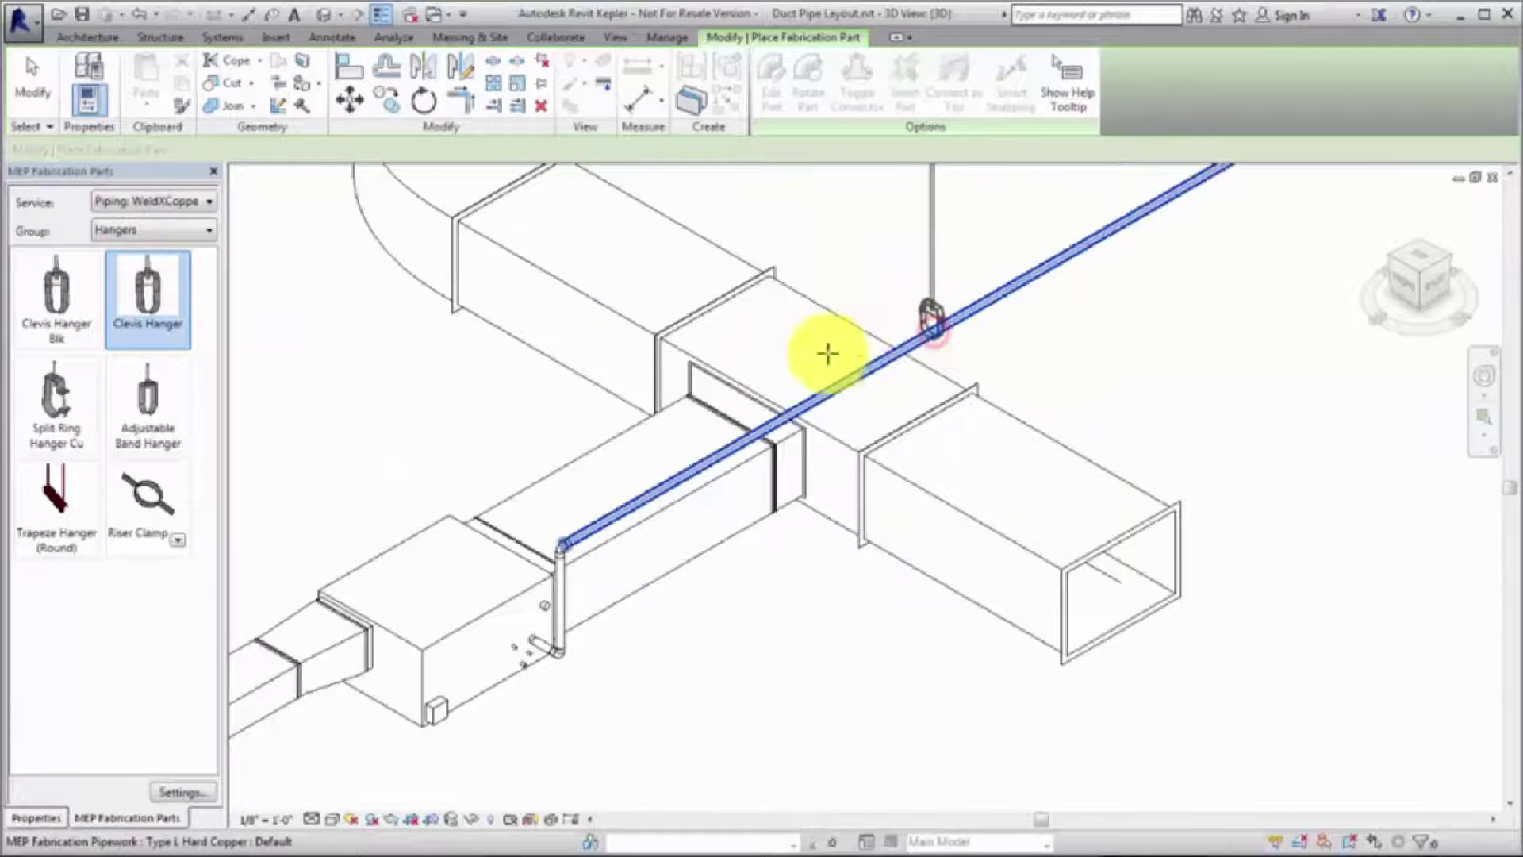
pyautogui.click(595, 524)
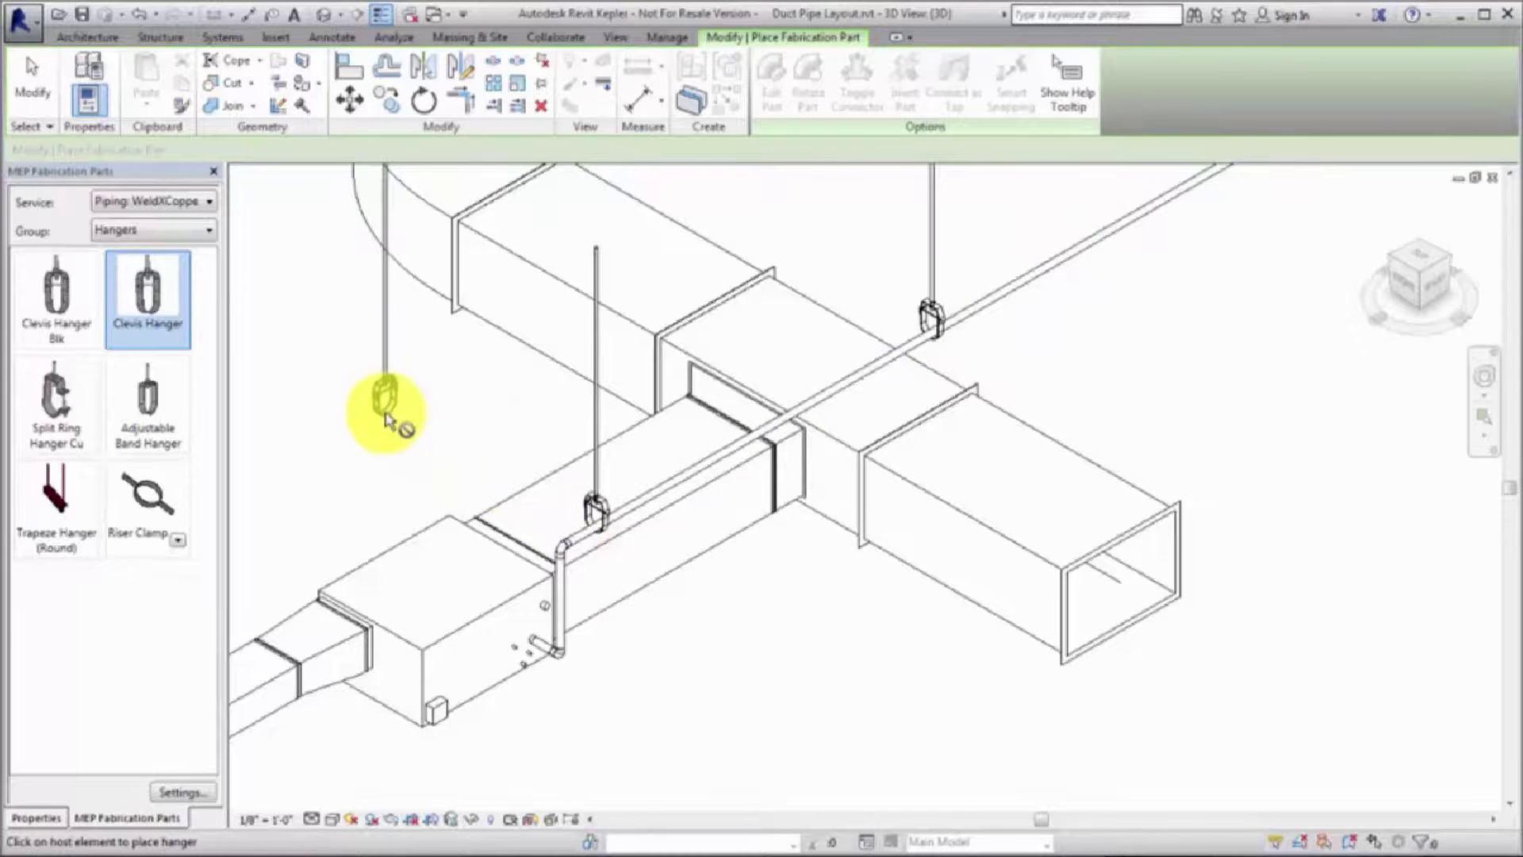
pyautogui.press('Escape')
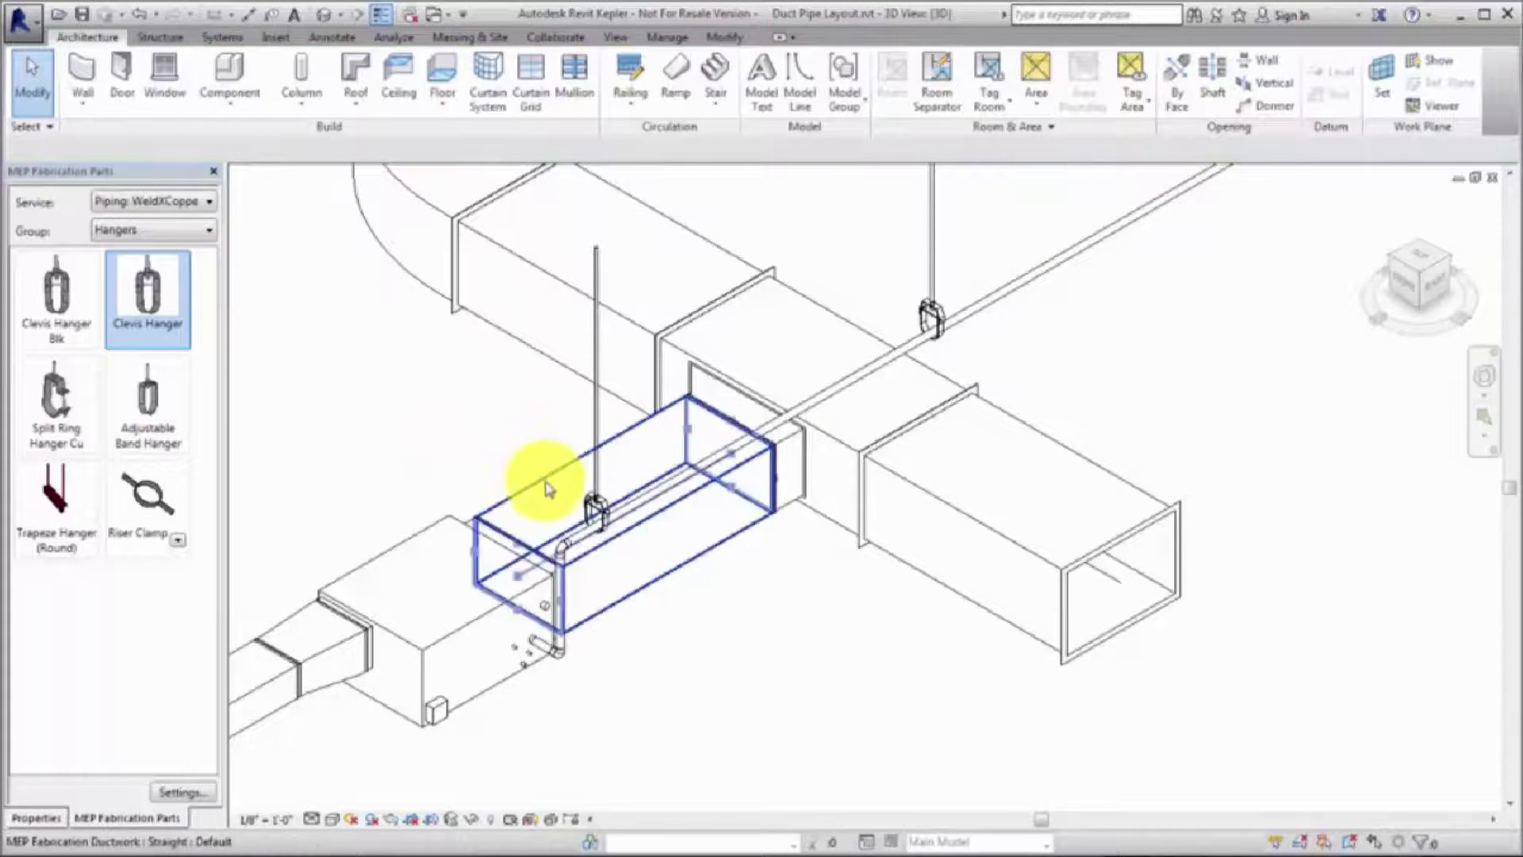
pyautogui.click(545, 484)
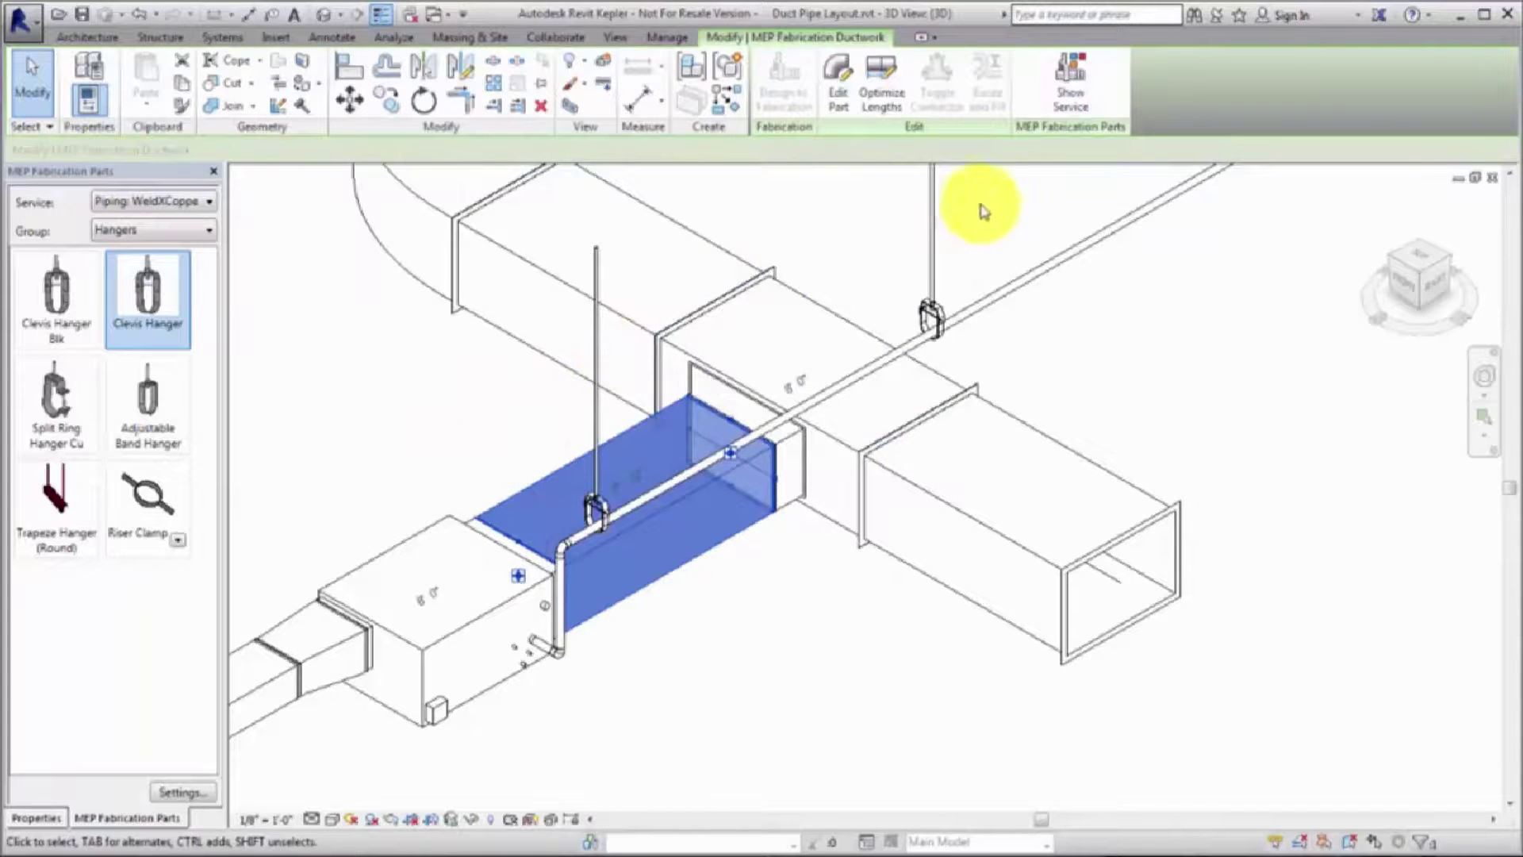
# - Show the duct service's parts and pick Trapeze Hanger from the Hangers group
pyautogui.click(1065, 90)
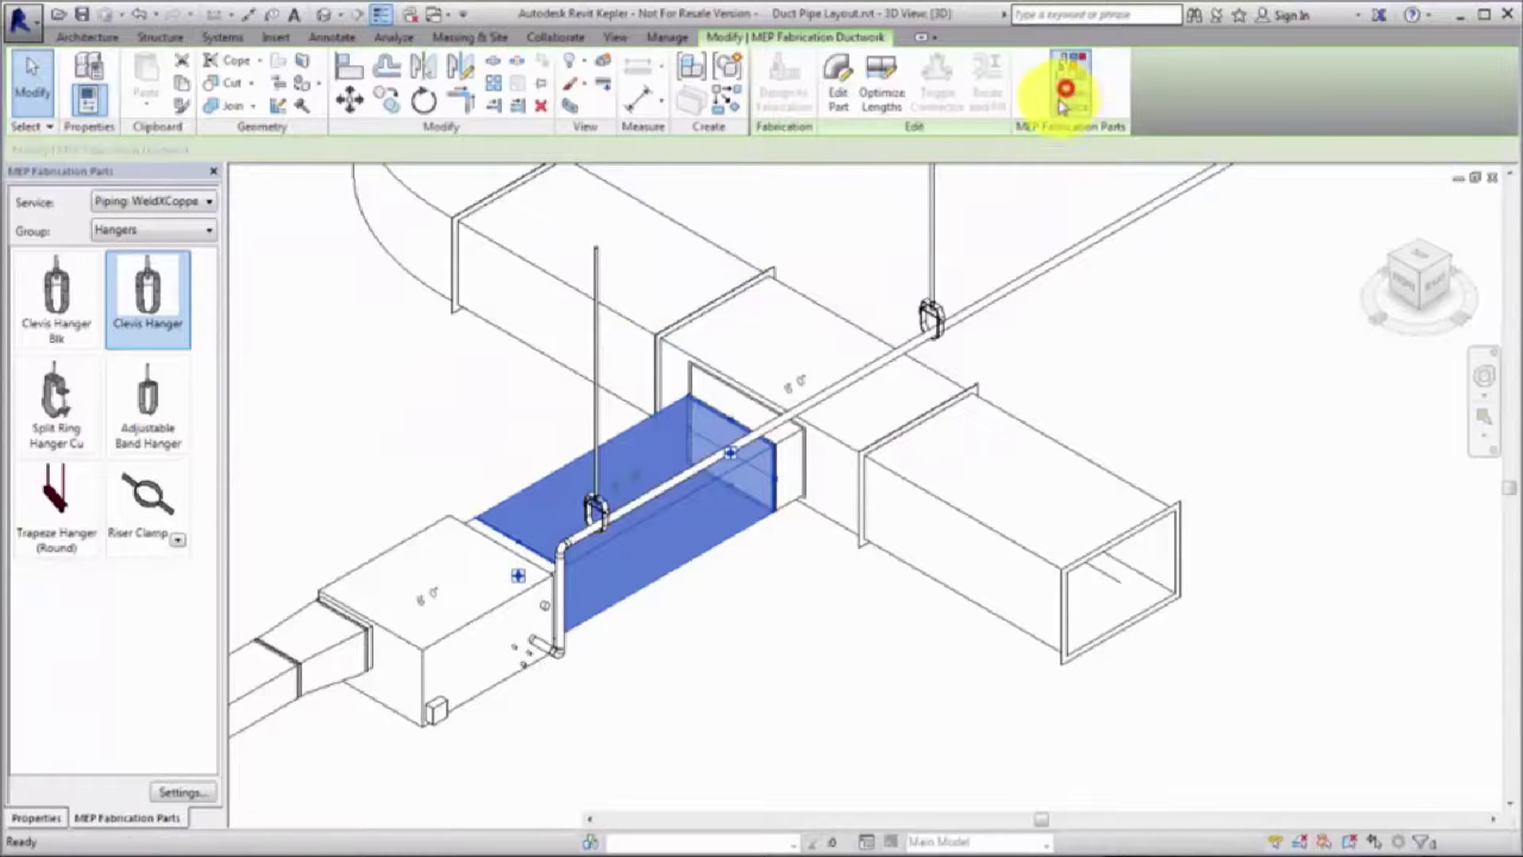
pyautogui.click(1021, 198)
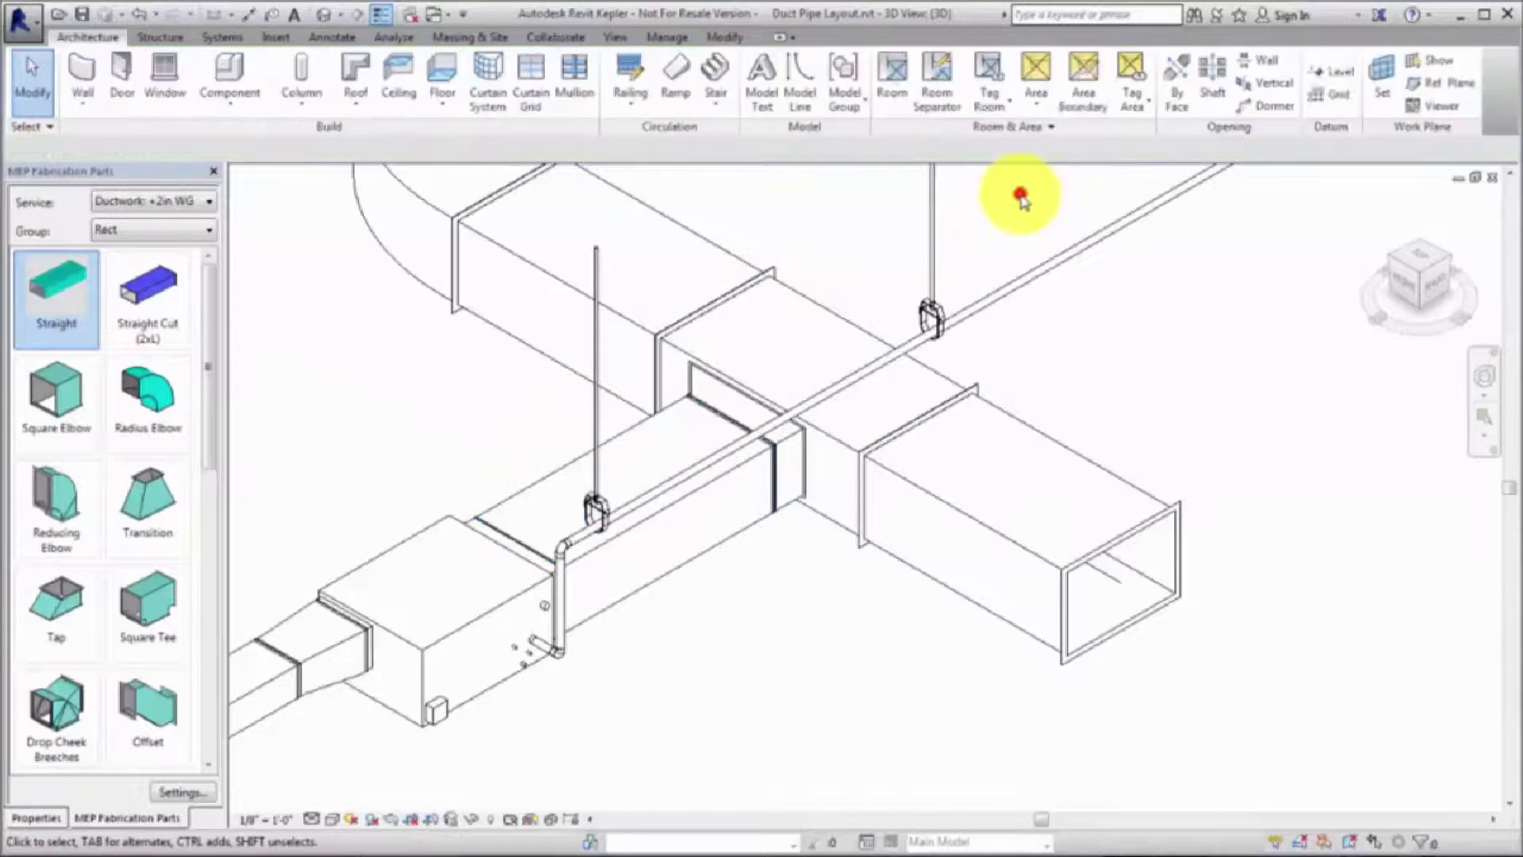
pyautogui.click(170, 230)
pyautogui.click(119, 327)
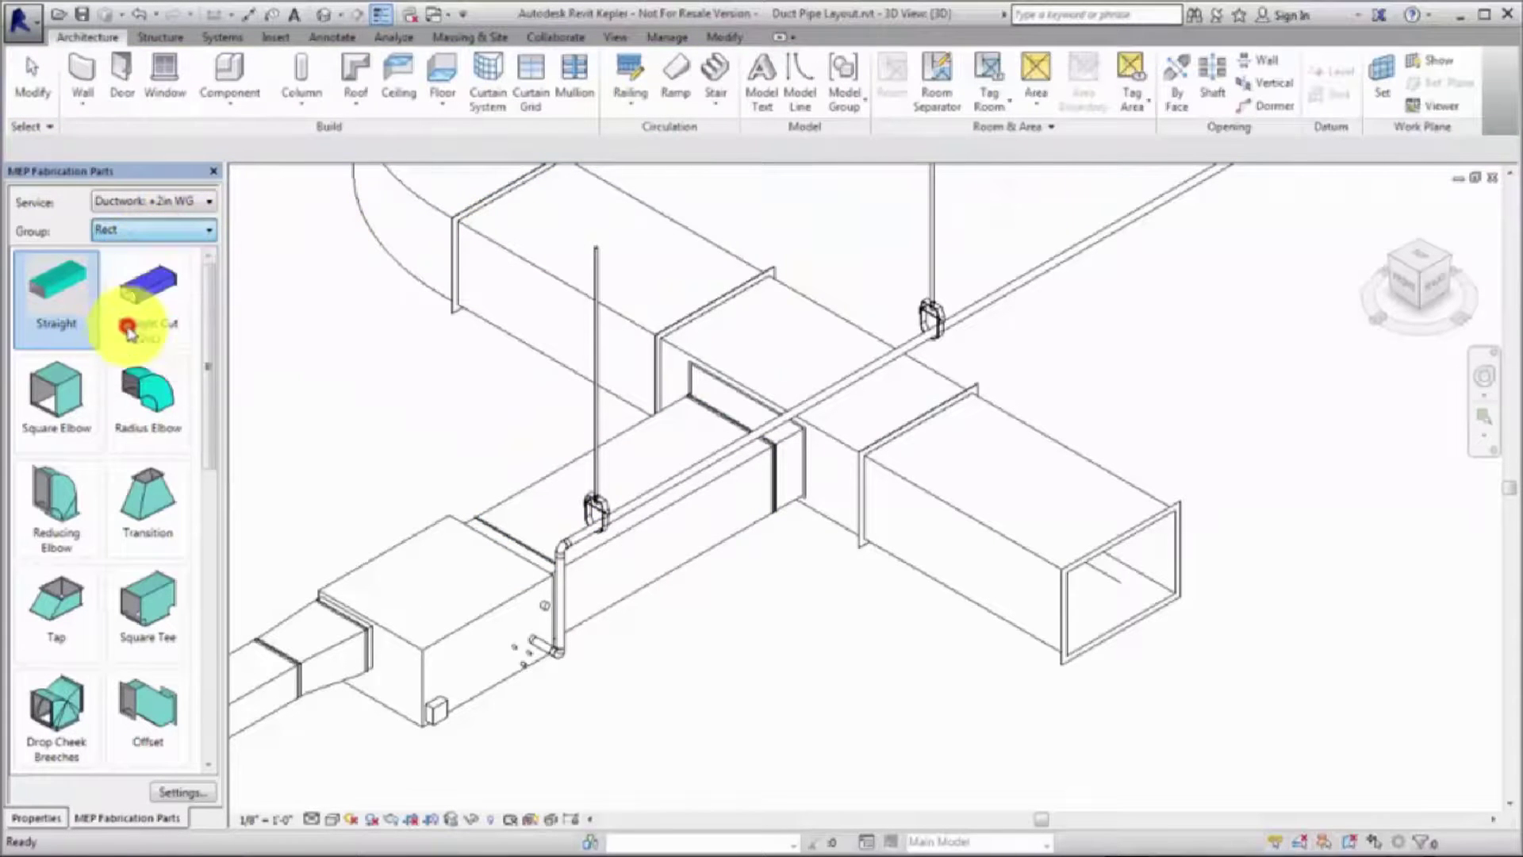
pyautogui.click(55, 393)
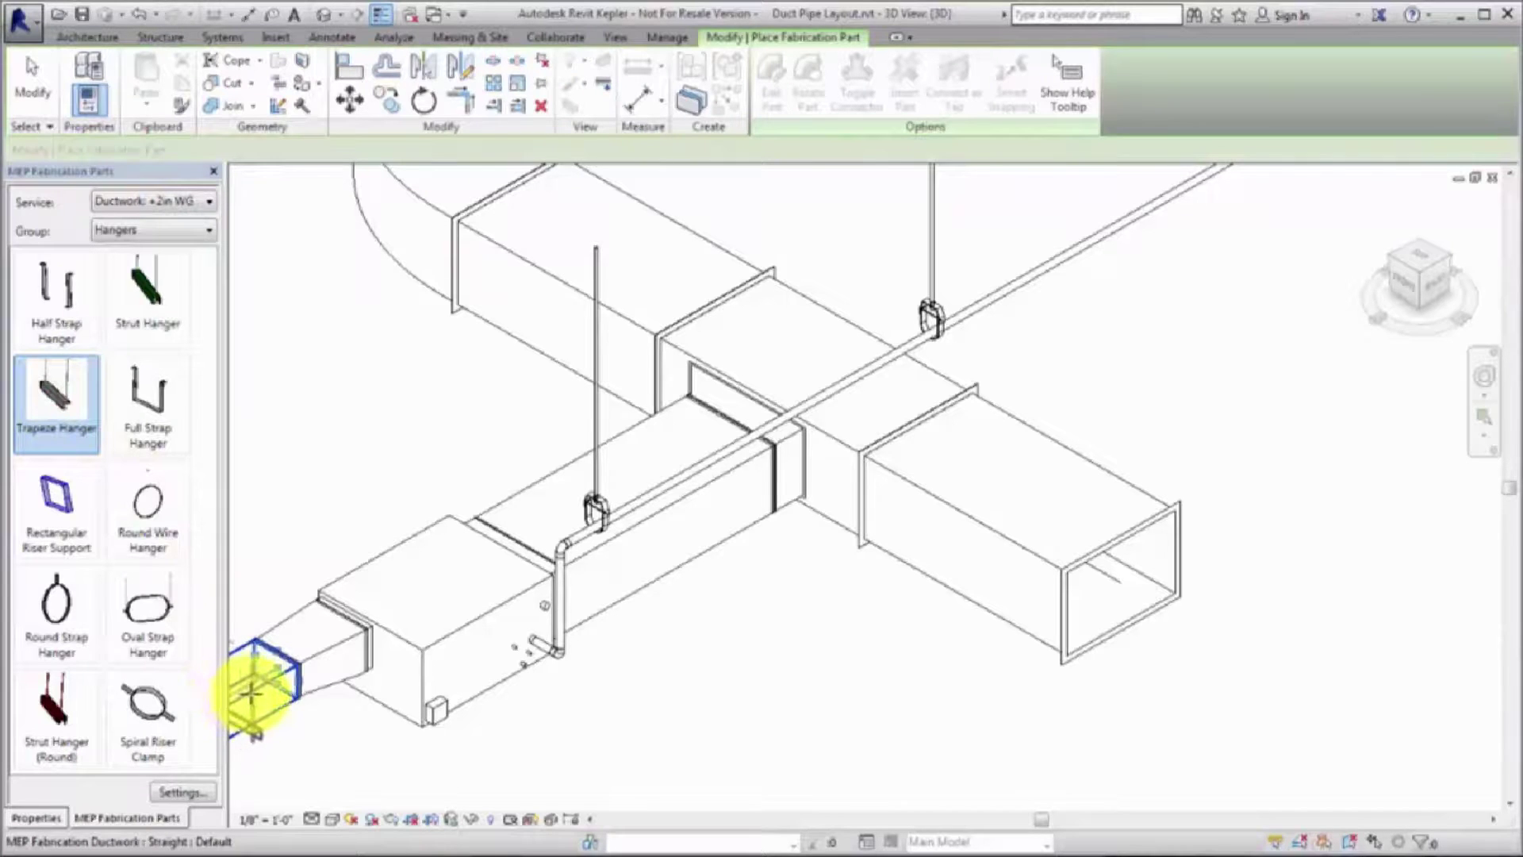
# - Place Trapeze Hangers under the end, middle and right duct sections
pyautogui.click(278, 696)
pyautogui.moveTo(527, 670); pyautogui.dragTo(612, 653, button='middle')
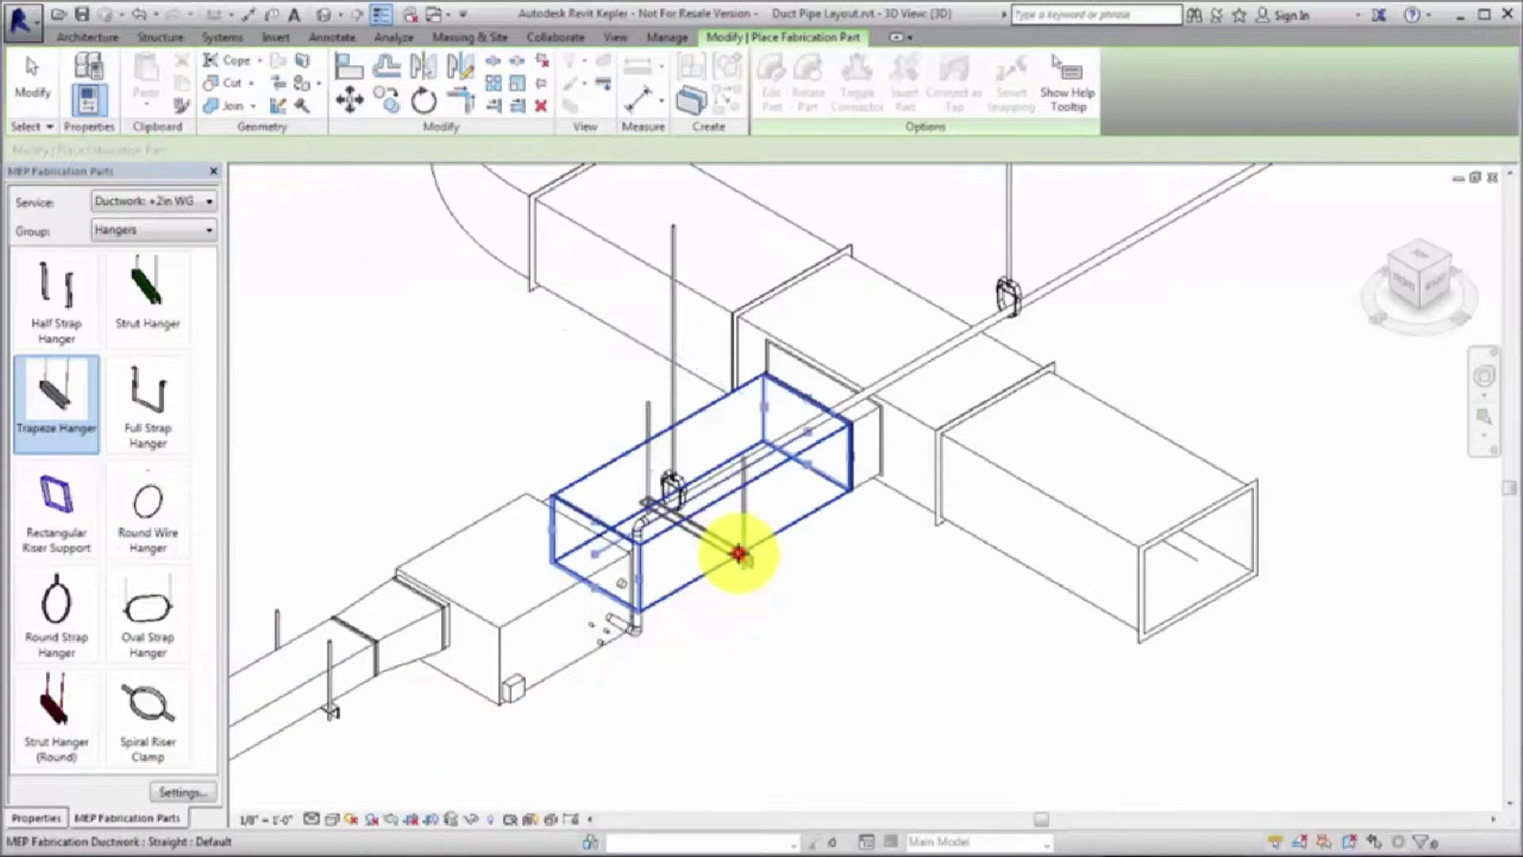
pyautogui.click(738, 553)
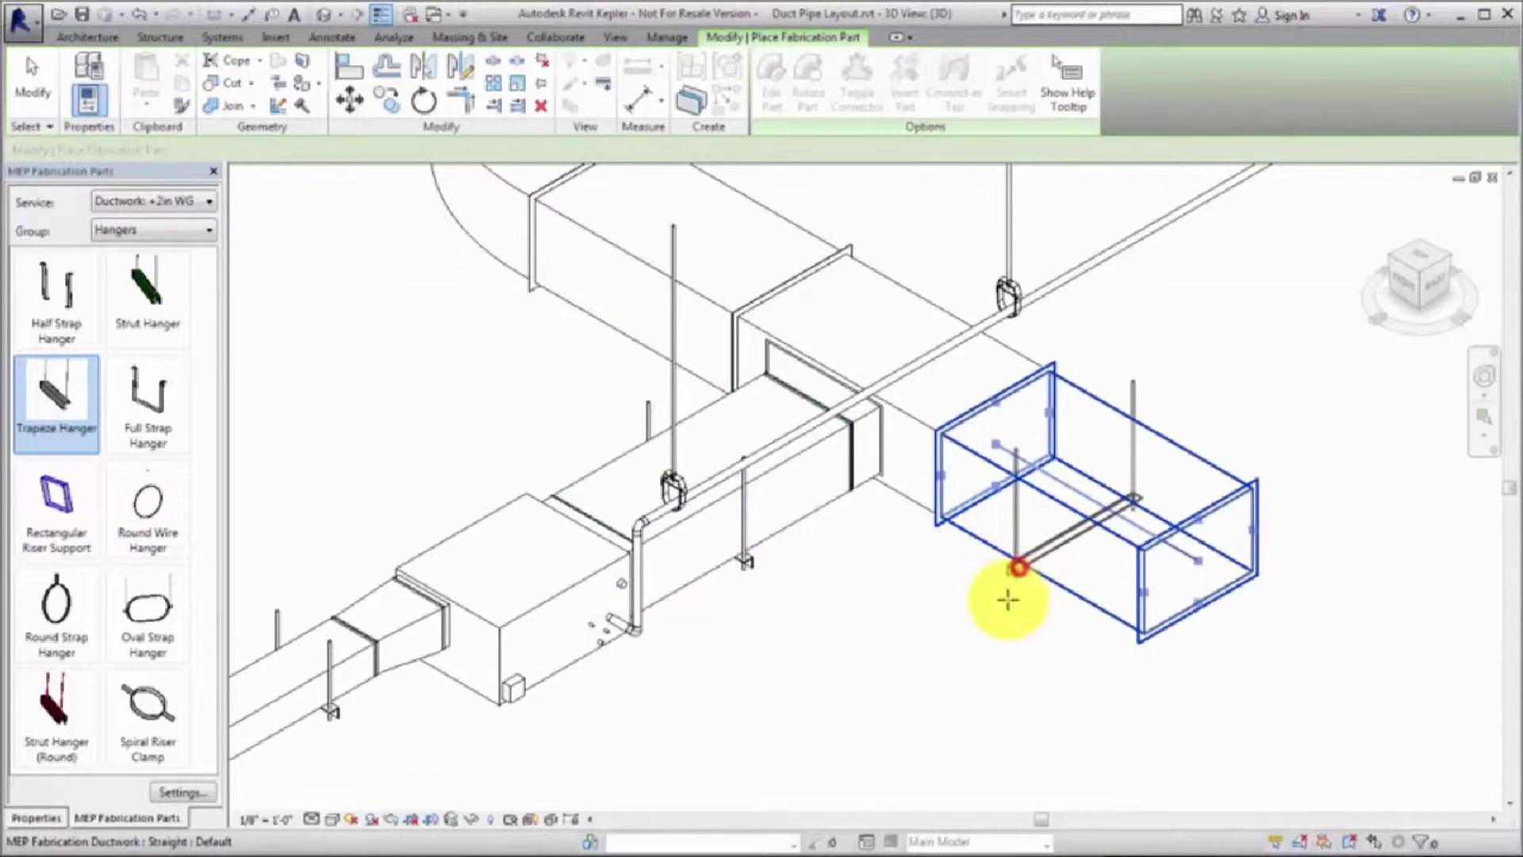
pyautogui.click(1007, 601)
pyautogui.press('Escape')
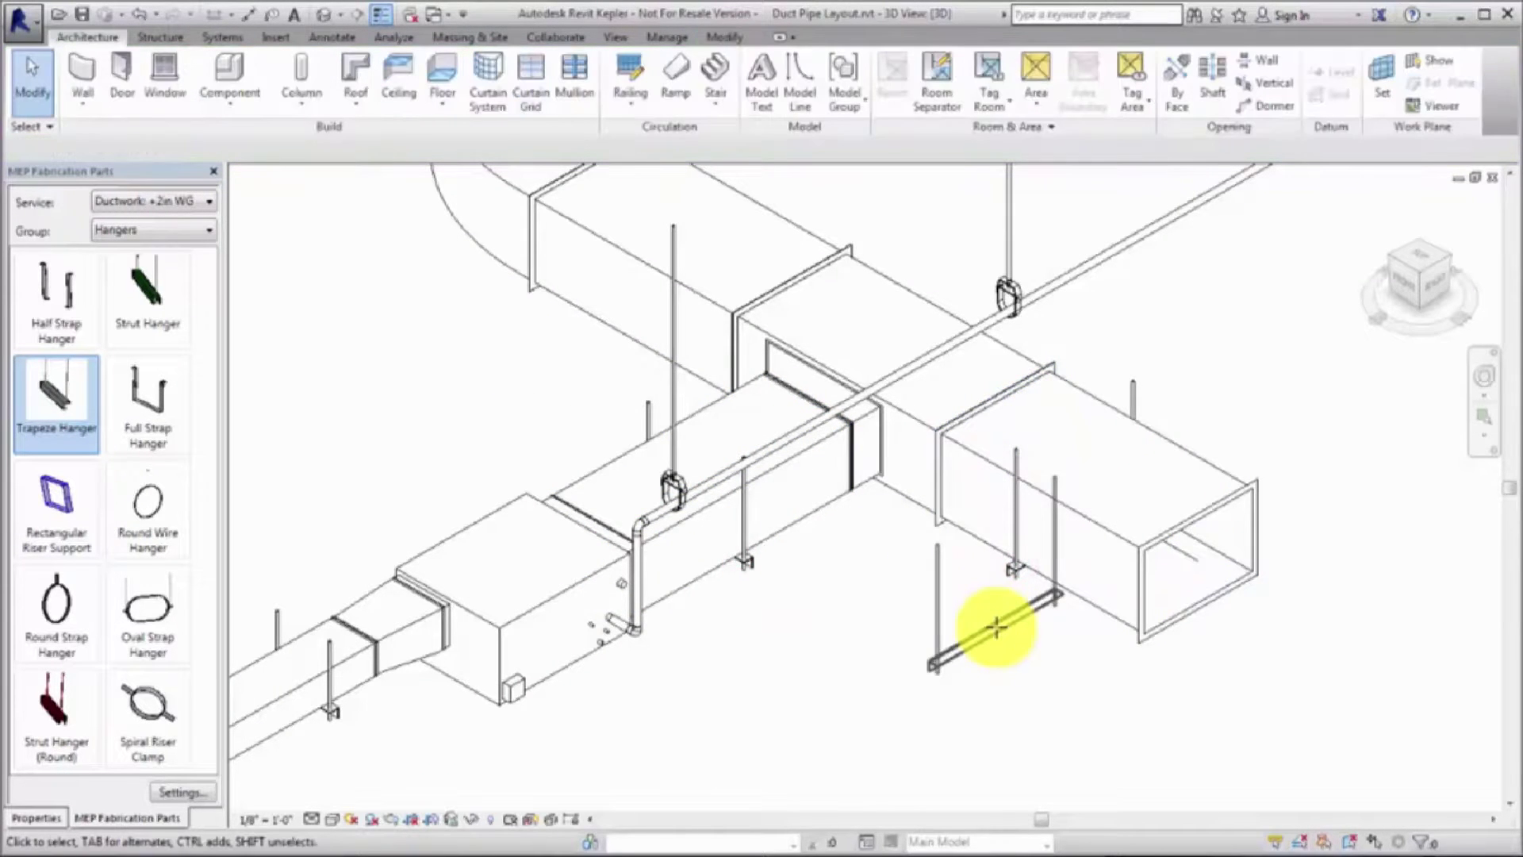
pyautogui.scroll(-2, 989, 651)
pyautogui.moveTo(989, 665); pyautogui.dragTo(1086, 575, button='middle')
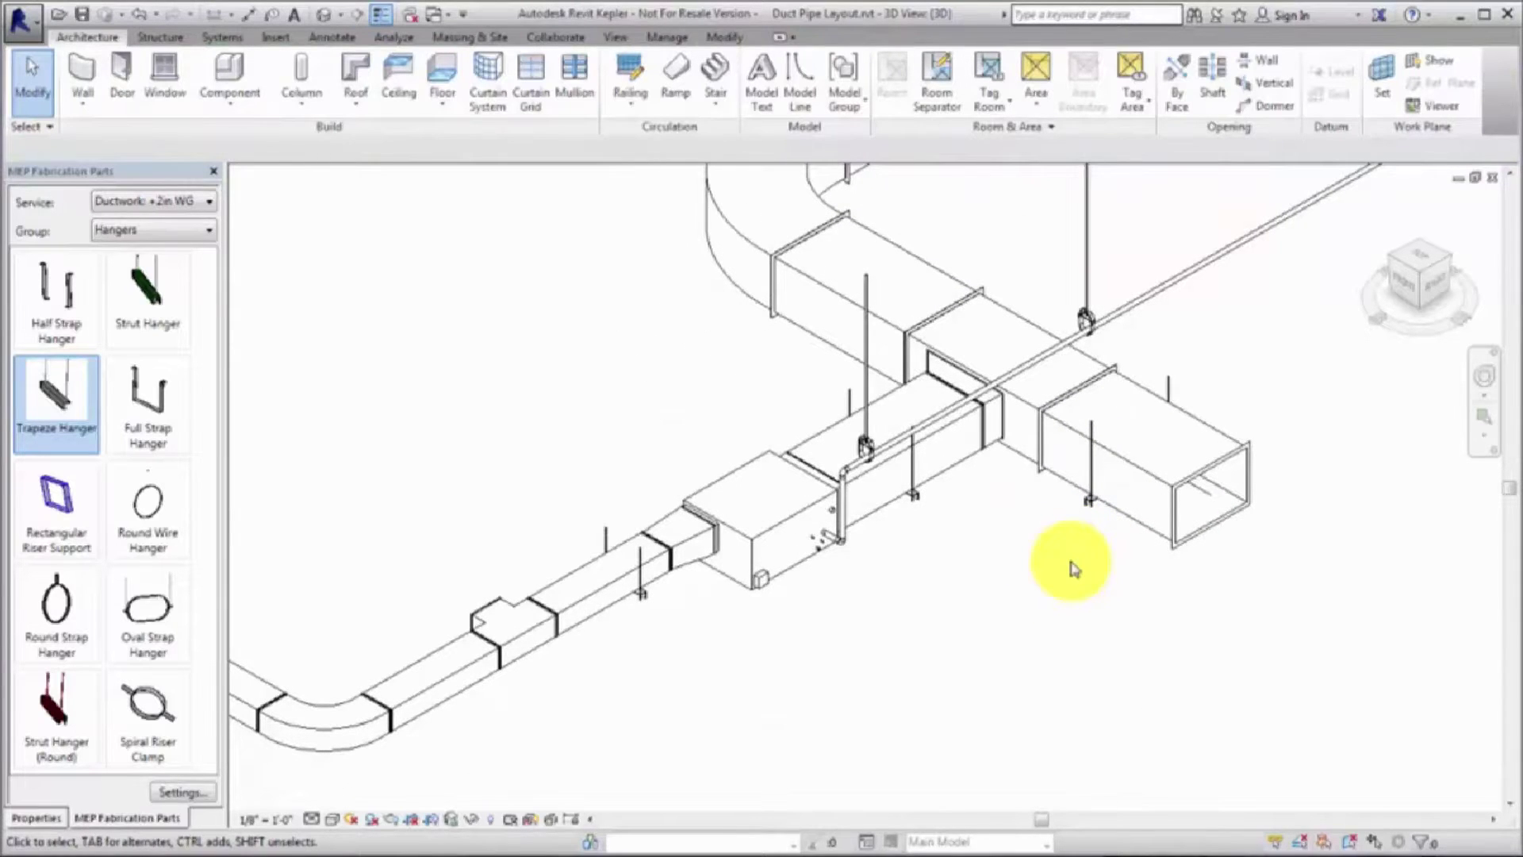